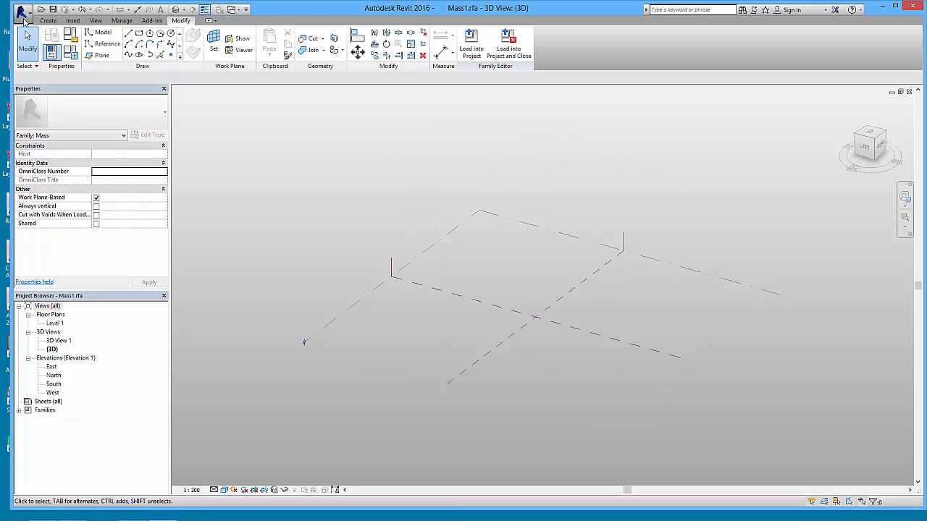
# - Check which template files are offered for a new conceptual mass, without creating one
pyautogui.click(21, 12)
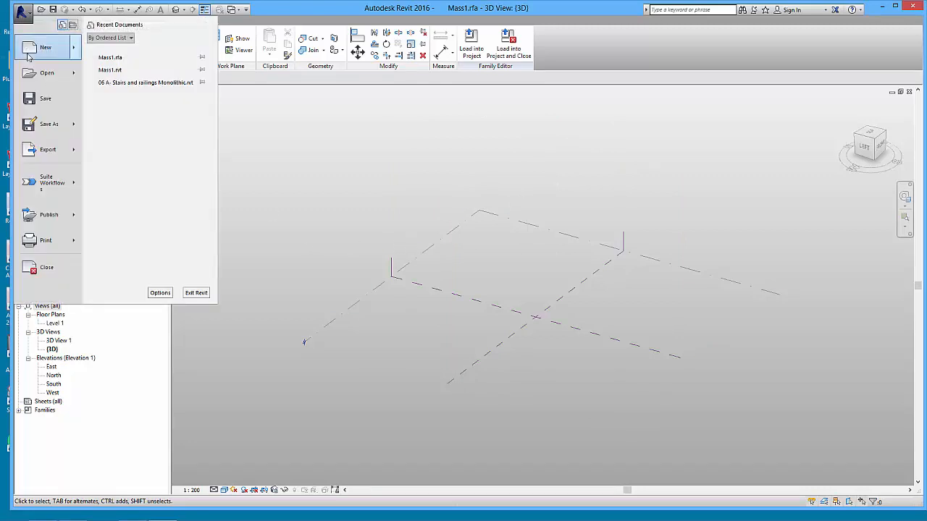
pyautogui.moveTo(50, 49)
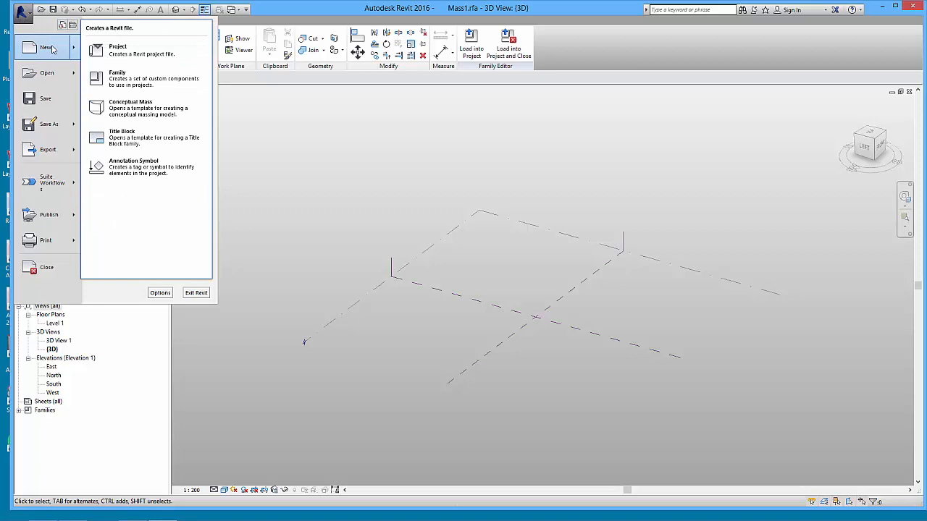
pyautogui.click(146, 108)
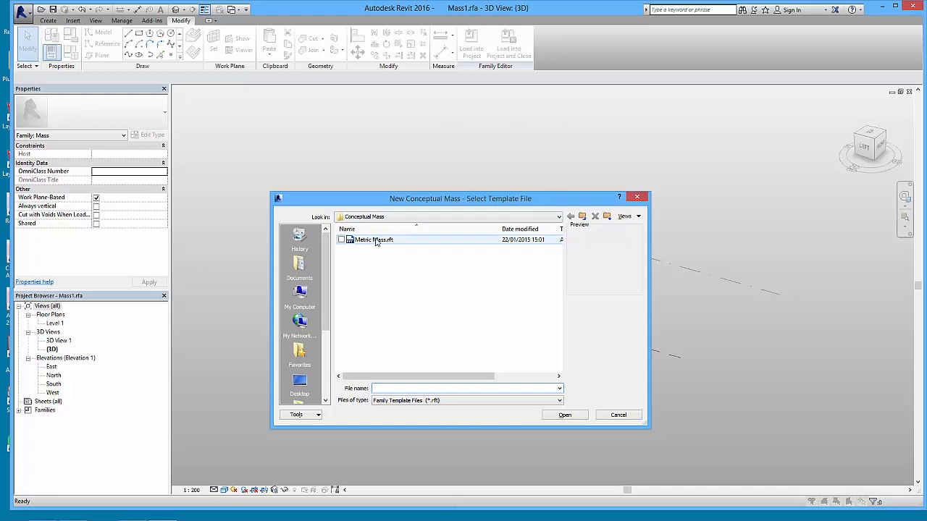
pyautogui.click(616, 418)
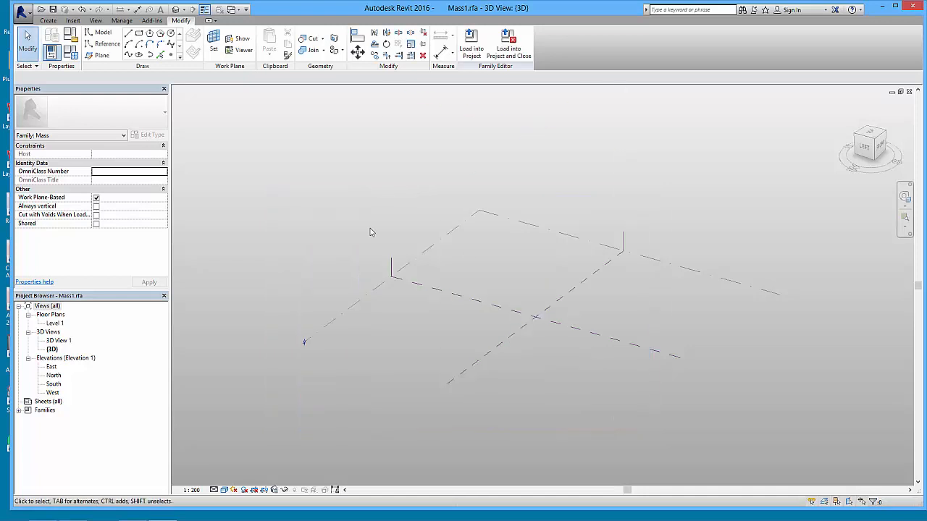
# - Inspect Level 1 and the Center (Left/Right) and Center (Front/Back) reference planes by selecting each in the mass 3D view
pyautogui.click(360, 300)
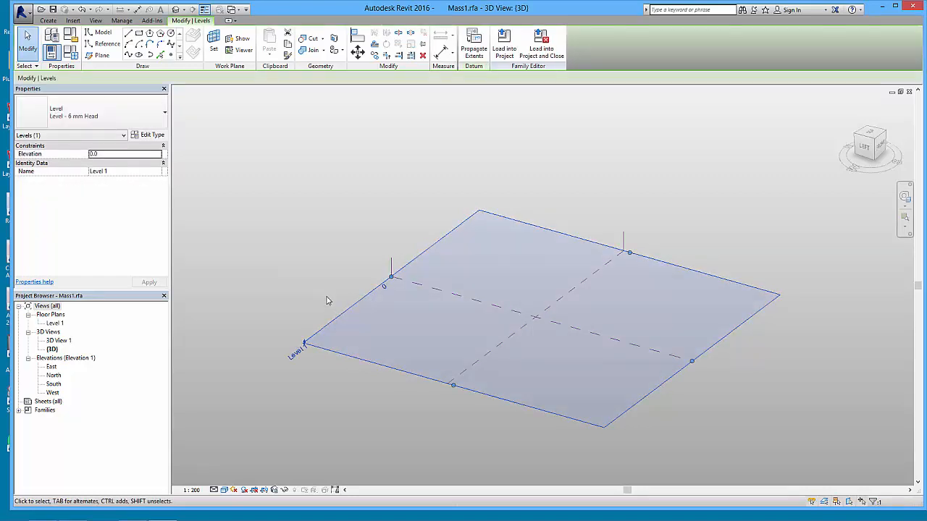
pyautogui.click(336, 256)
pyautogui.click(392, 268)
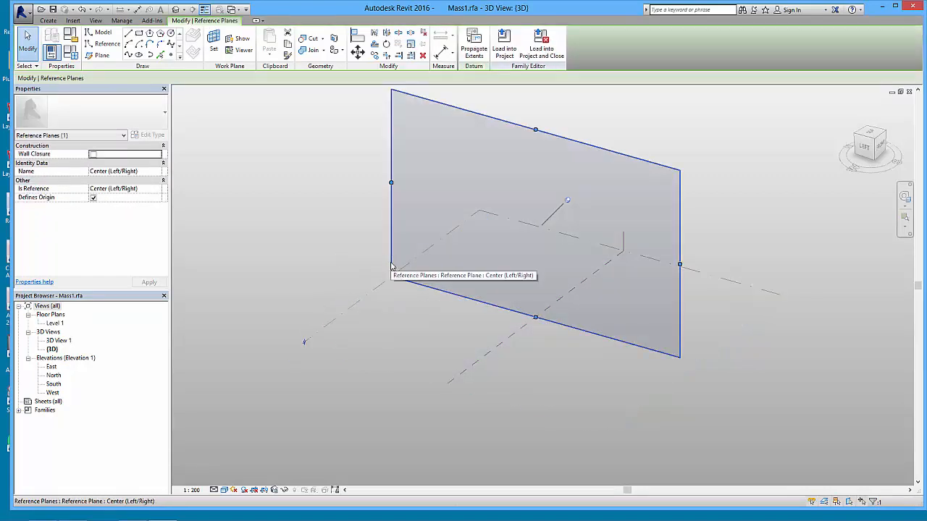
pyautogui.click(447, 317)
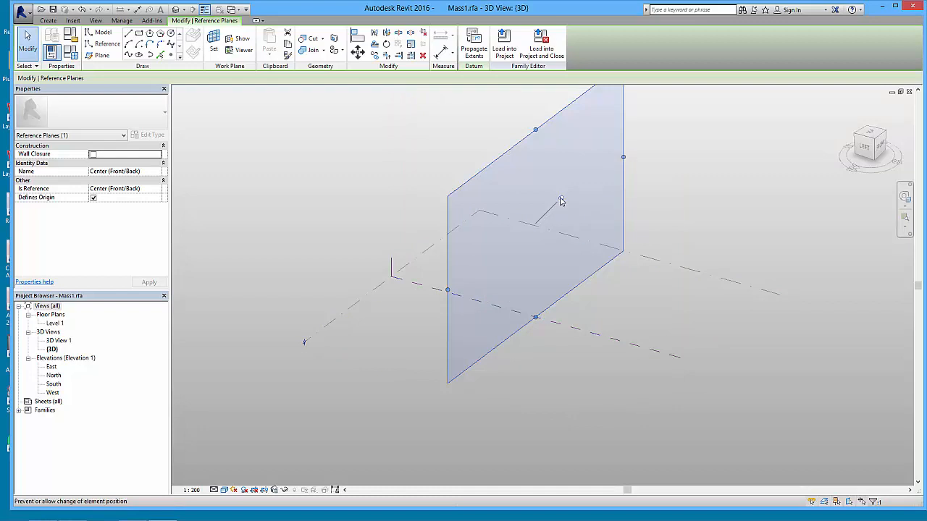
pyautogui.click(336, 234)
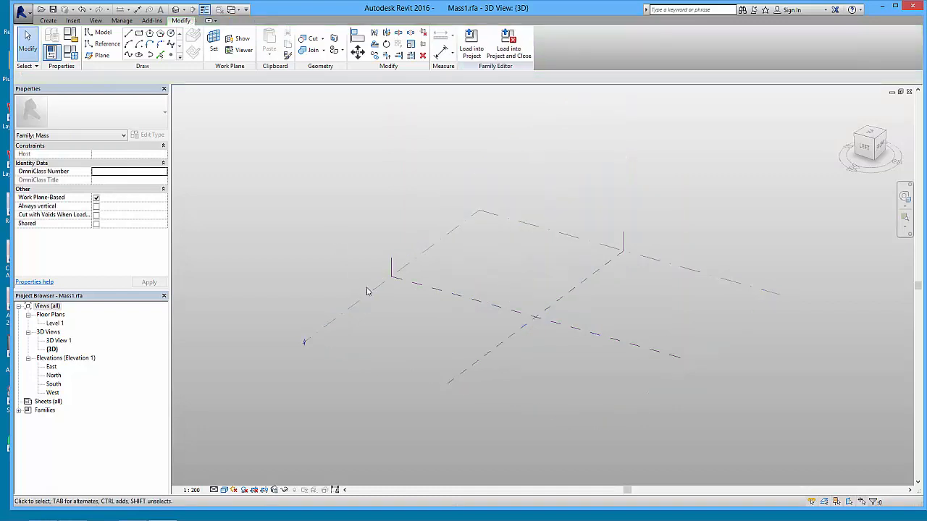
# - Switch to the East elevation of Project1 and examine the array group of the topmost level
pyautogui.click(233, 9)
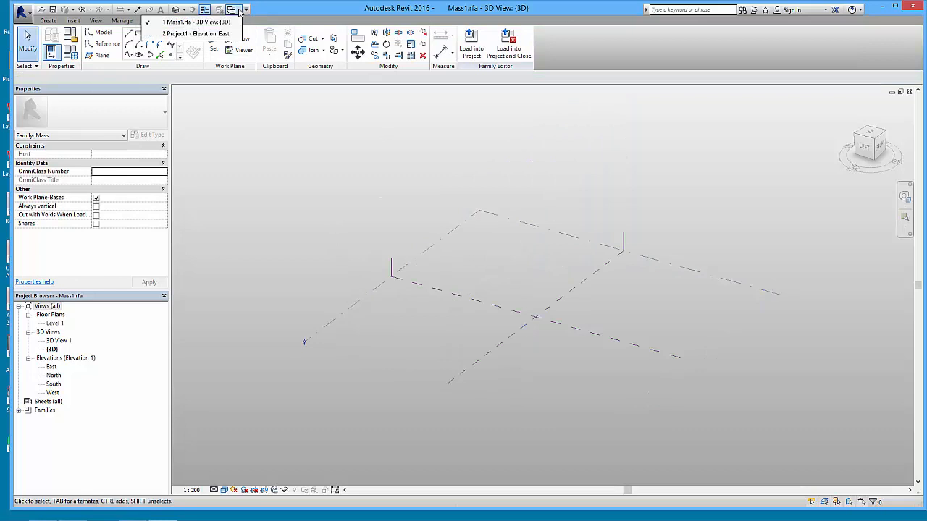
pyautogui.click(185, 34)
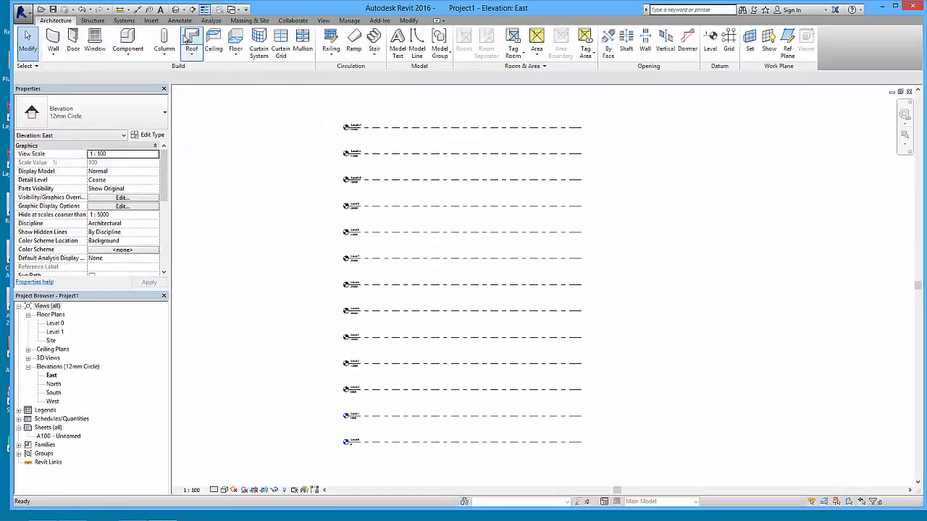
pyautogui.click(437, 128)
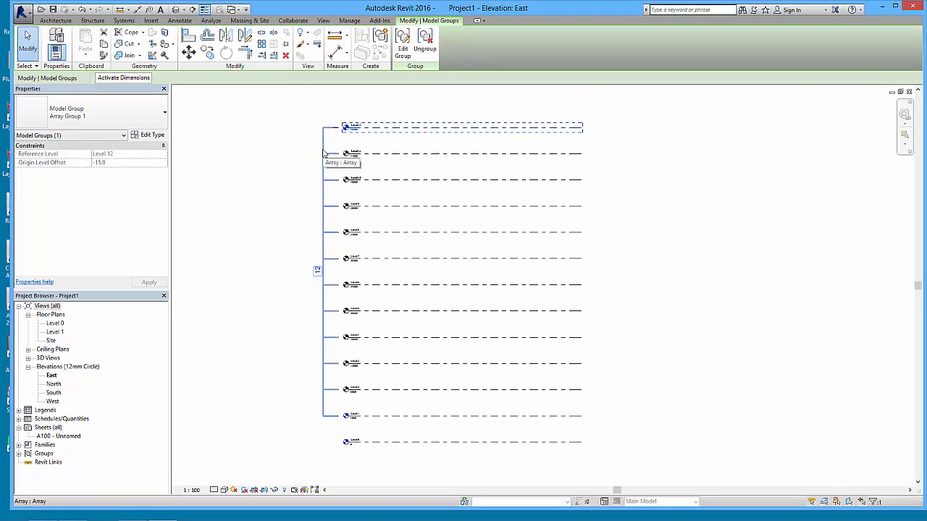
pyautogui.moveTo(608, 404); pyautogui.dragTo(513, 124)
pyautogui.click(426, 44)
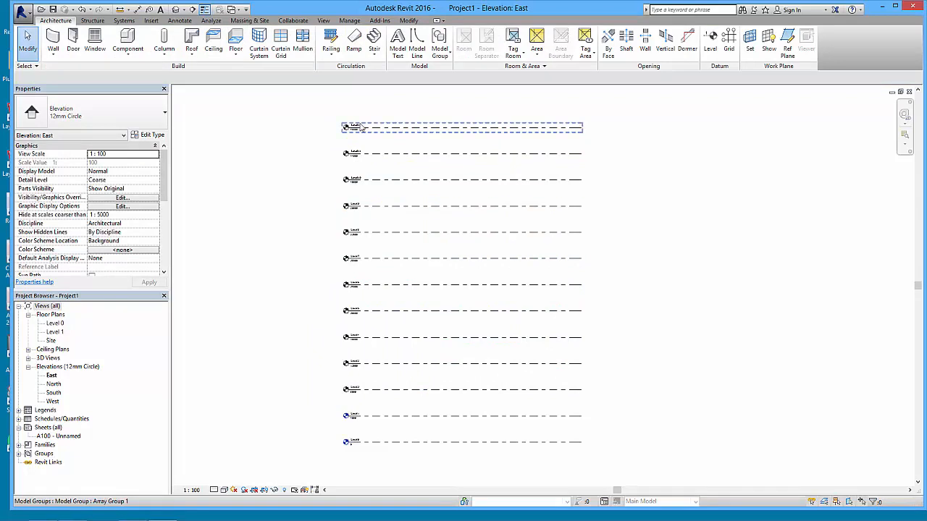
# - Set the count of the level array in the East elevation to 15
pyautogui.click(363, 289)
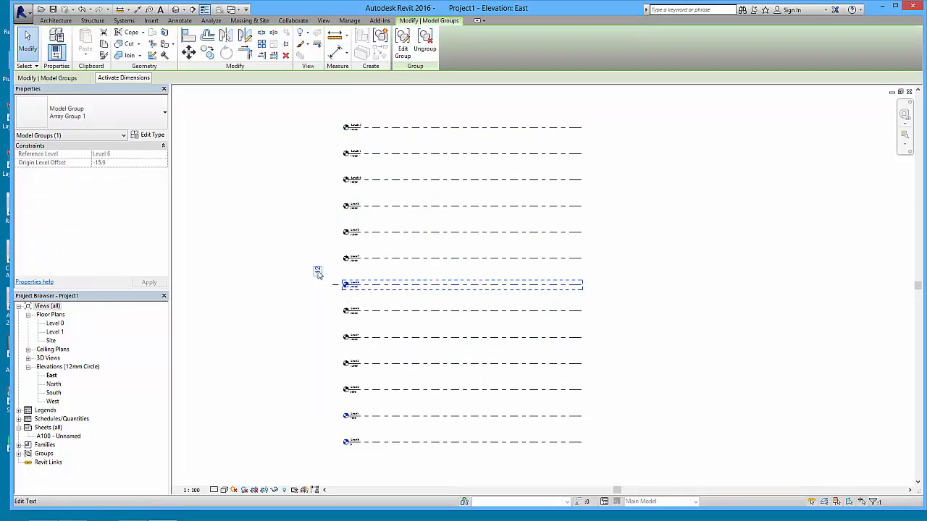
pyautogui.click(318, 272)
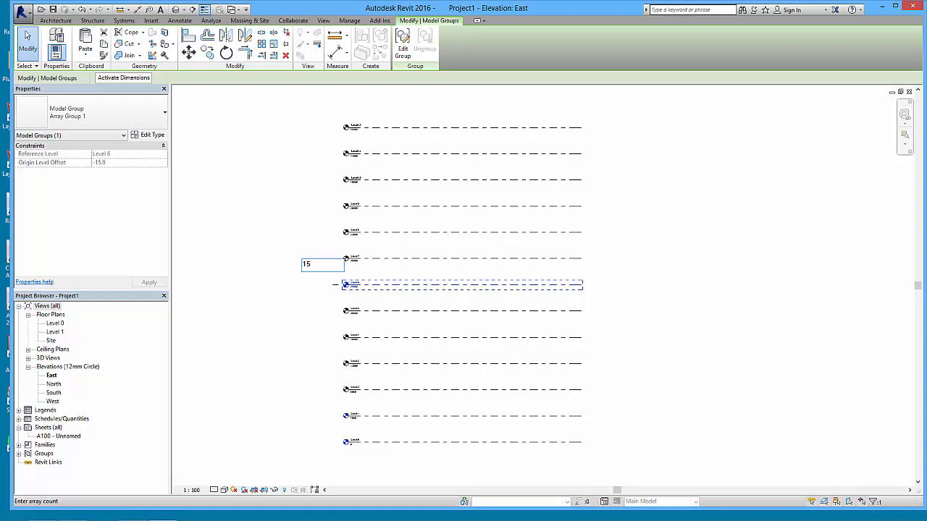
pyautogui.write('15')
pyautogui.press('Return')
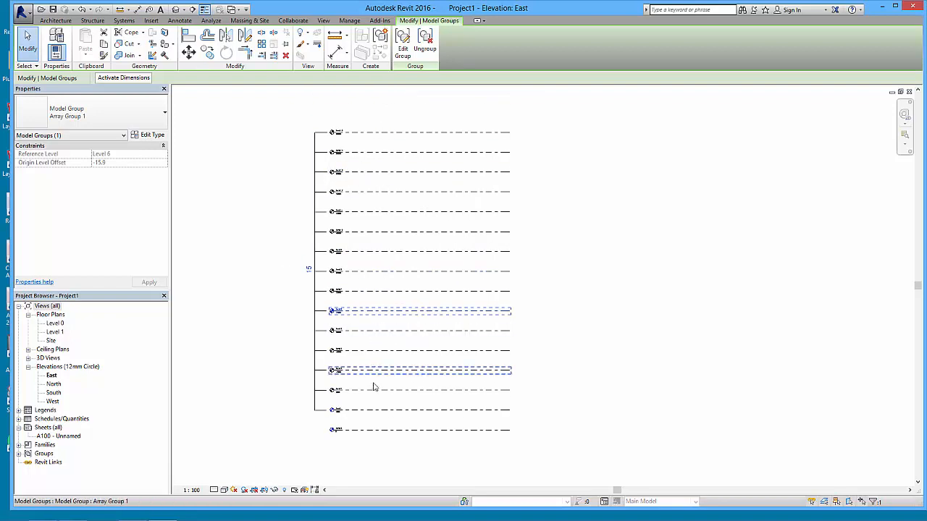
# - Set the level array's count to 10 and deselect it
pyautogui.click(310, 273)
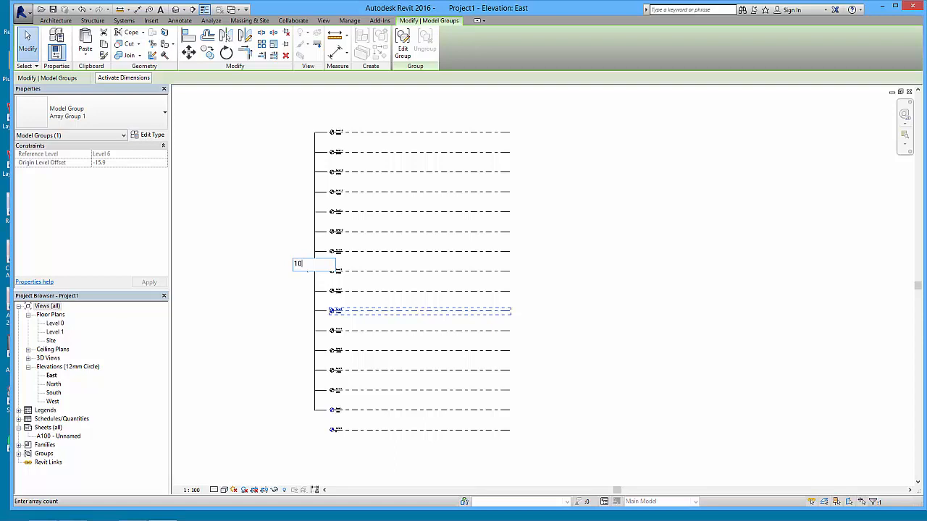
pyautogui.press('Return')
pyautogui.click(505, 219)
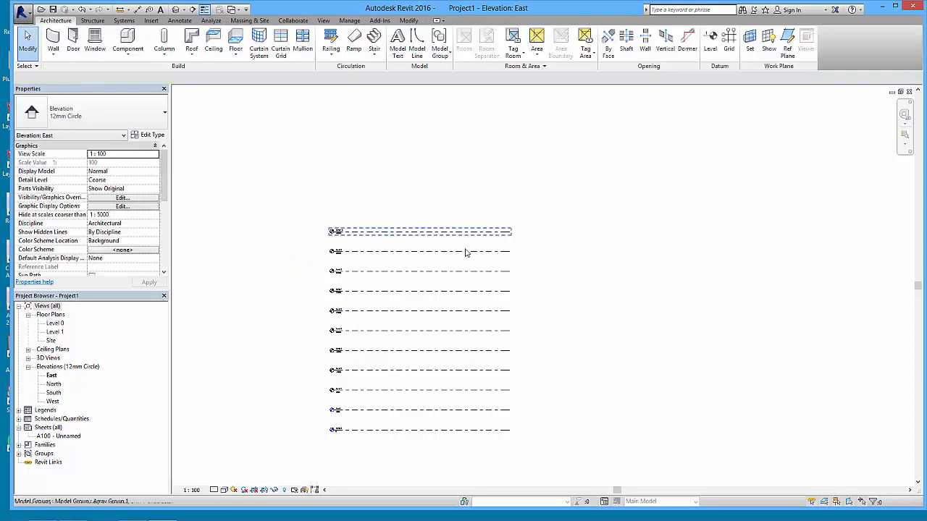
# - Examine the level names and elevations, and check which levels are offered for new floor plans without creating any
pyautogui.scroll(3, 352, 369)
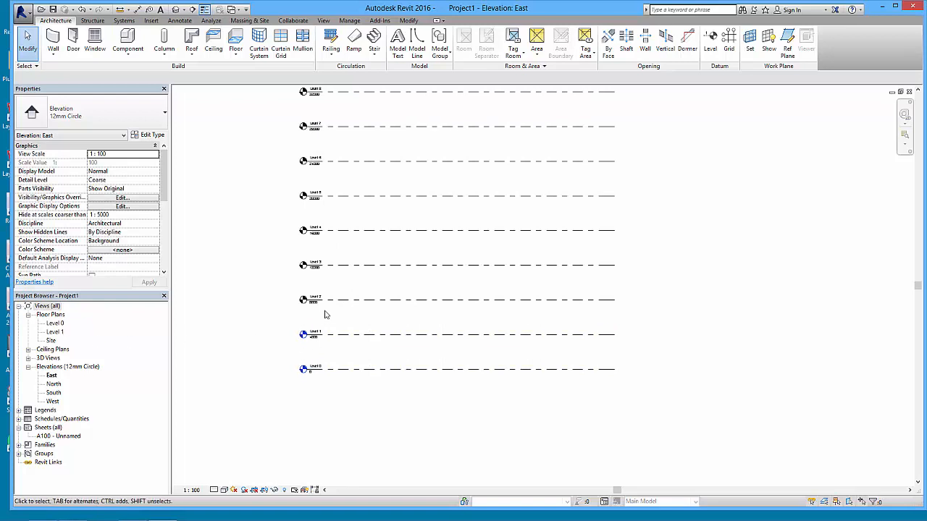
pyautogui.scroll(2, 297, 311)
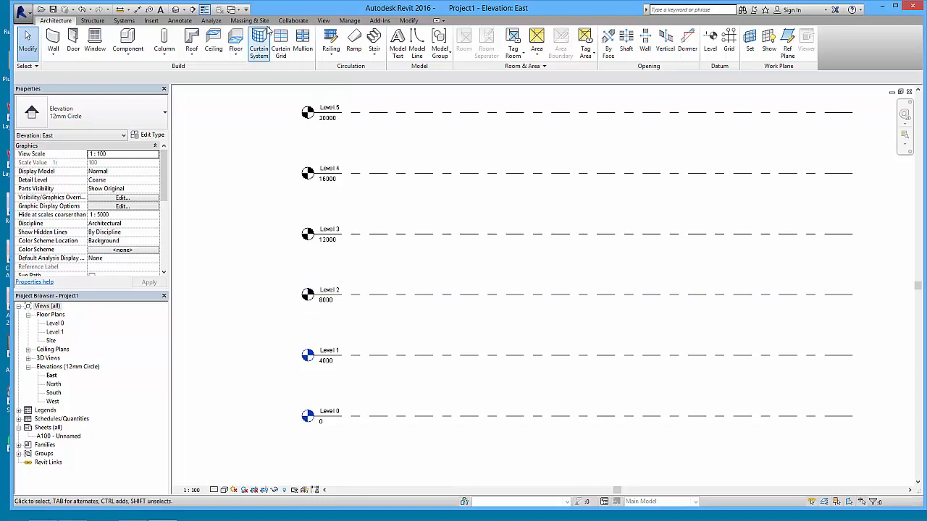
pyautogui.click(324, 21)
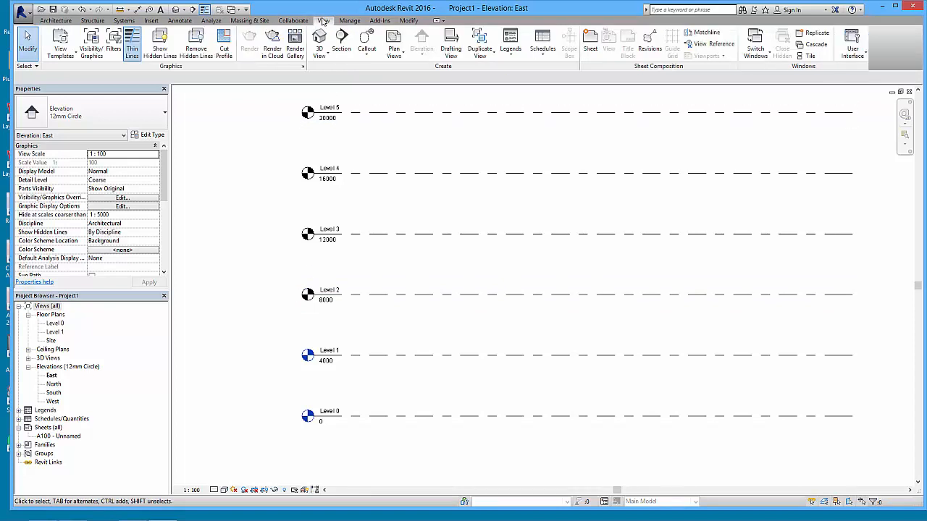
pyautogui.click(404, 55)
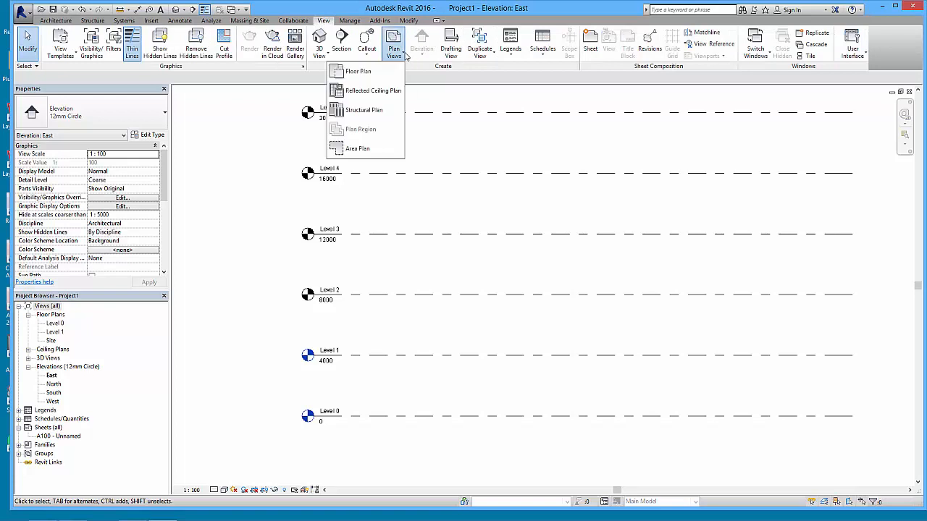
pyautogui.click(360, 73)
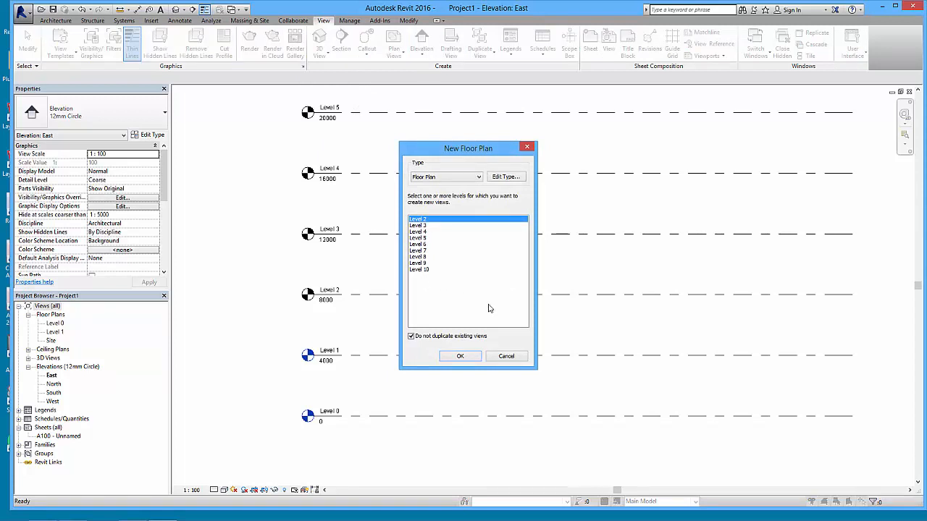
pyautogui.click(506, 358)
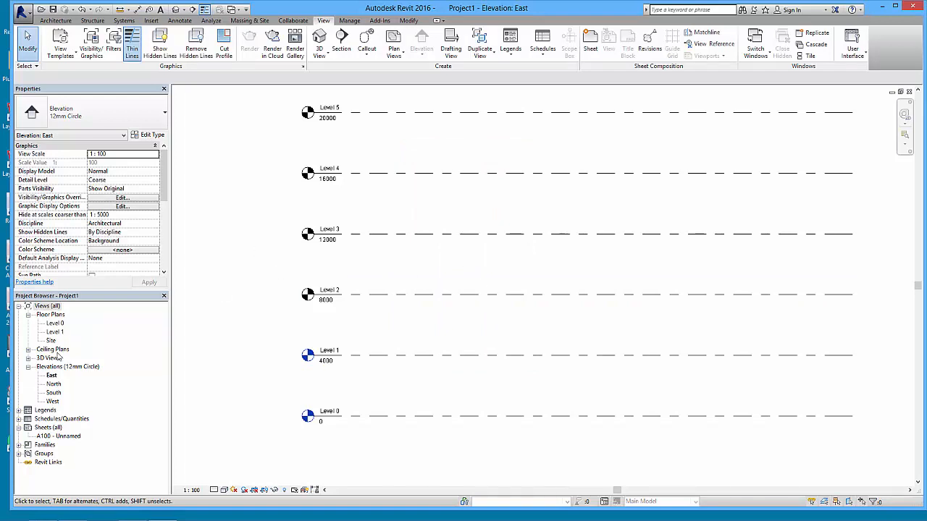
pyautogui.scroll(-3, 296, 369)
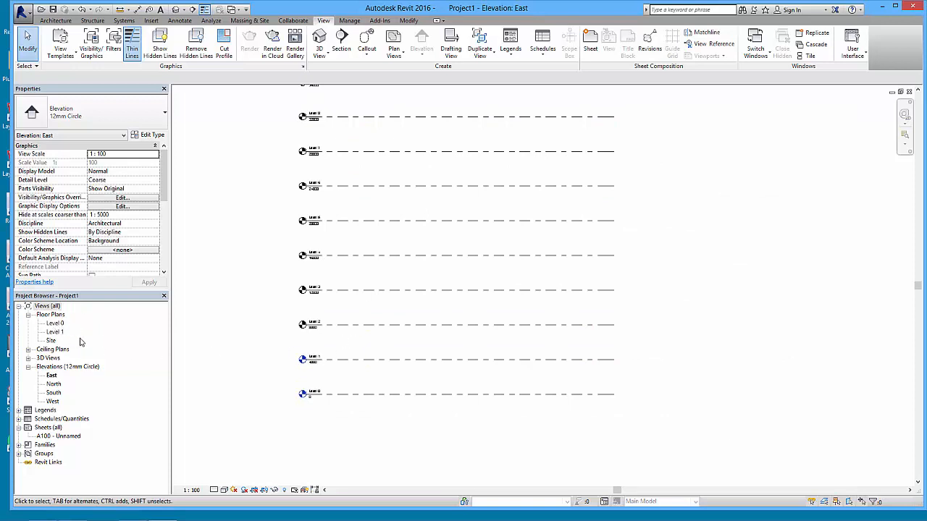
# - Return to the Mass1 3D view and copy Level 1 upward by about 27735 mm
pyautogui.click(241, 10)
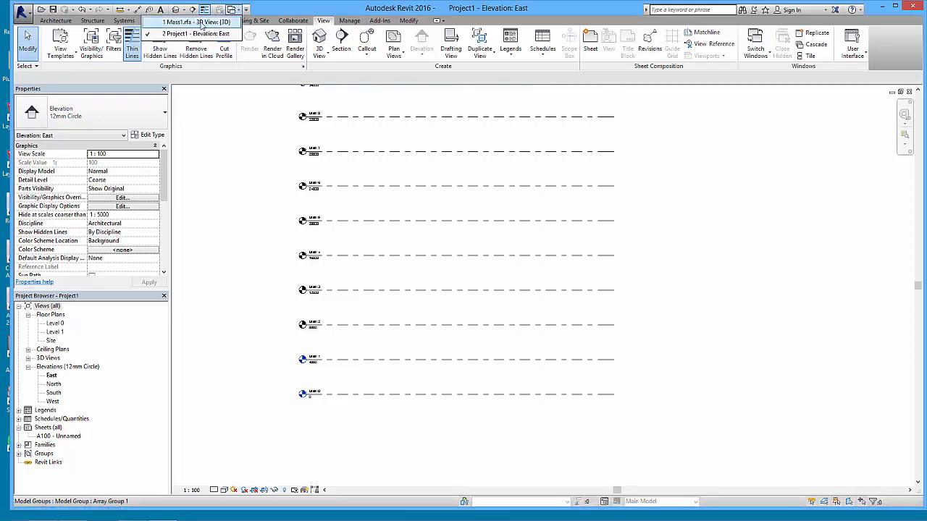
pyautogui.click(196, 21)
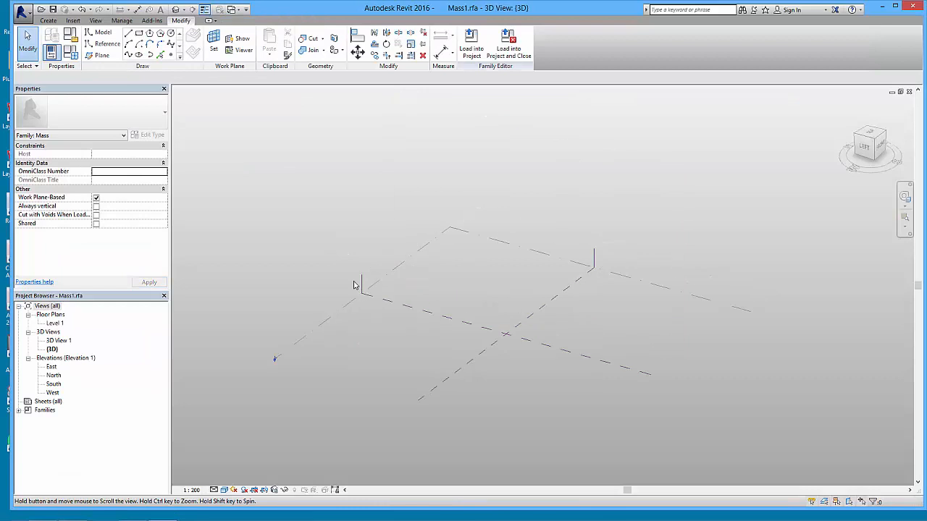
pyautogui.click(284, 351)
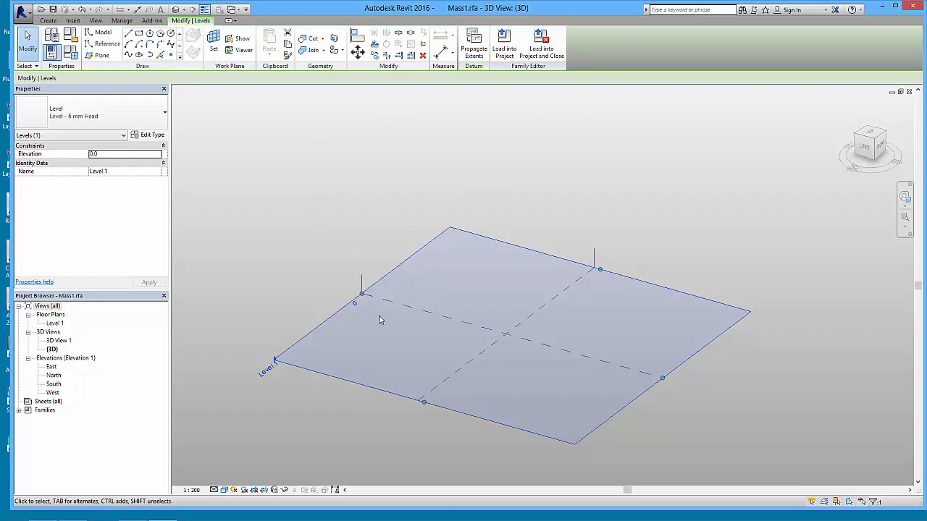
pyautogui.keyDown('shift'); pyautogui.moveTo(352, 359); pyautogui.dragTo(354, 339, button='middle'); pyautogui.keyUp('shift')
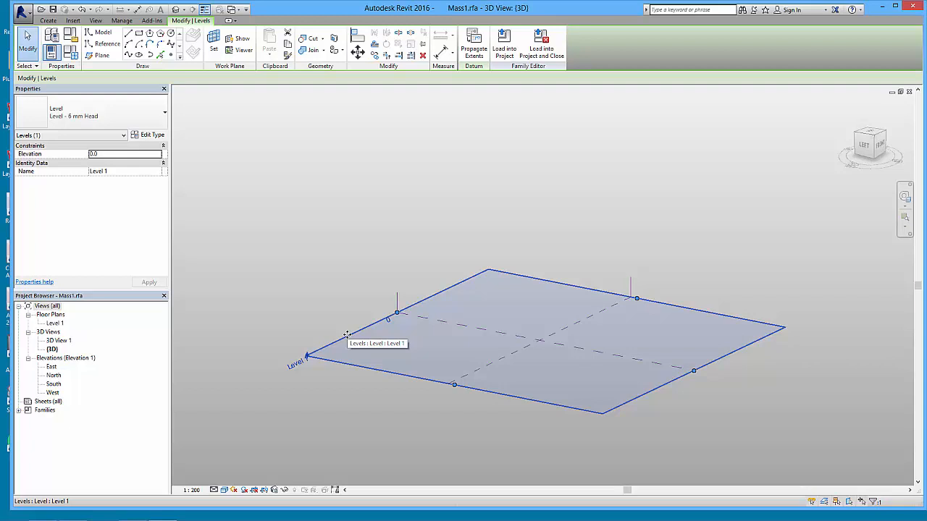
pyautogui.moveTo(345, 333)
pyautogui.keyDown('ctrl'); pyautogui.mouseDown()
pyautogui.moveTo(348, 236)
pyautogui.moveTo(348, 261)
pyautogui.moveTo(347, 246)
pyautogui.mouseUp(); pyautogui.keyUp('ctrl')
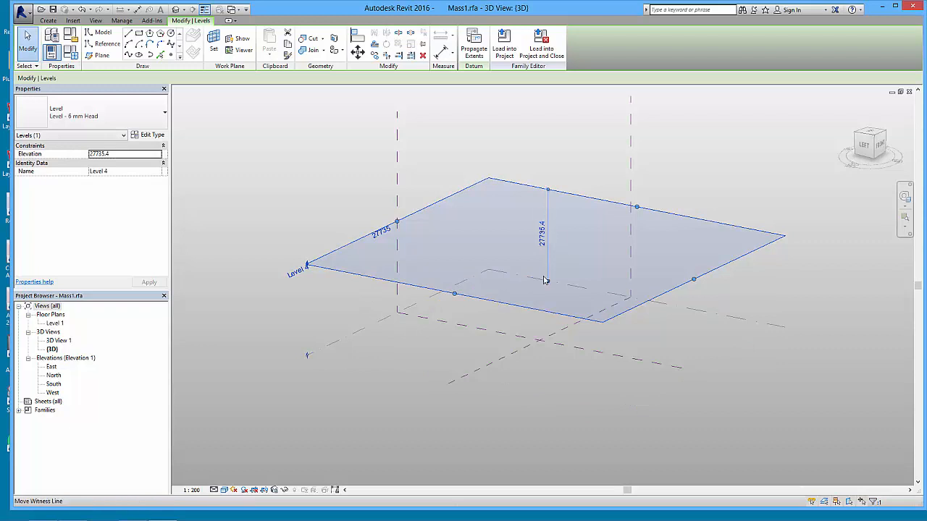
pyautogui.click(553, 153)
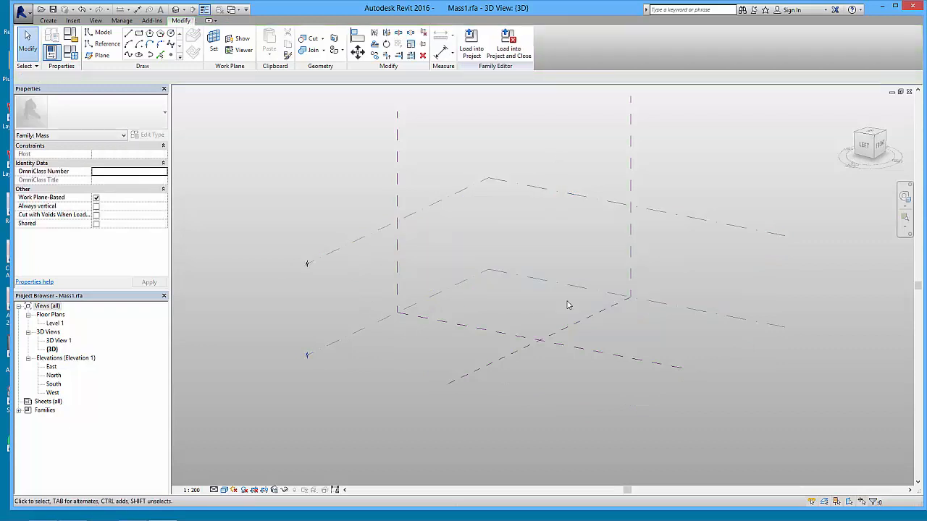
# - Set the copied level's height above Level 1 to 20000 mm
pyautogui.click(439, 210)
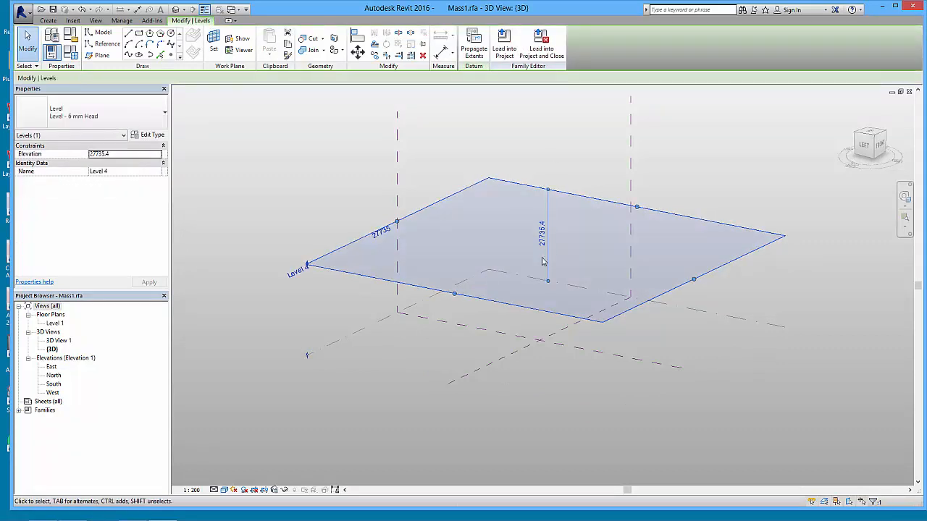
pyautogui.click(542, 234)
pyautogui.write('20000')
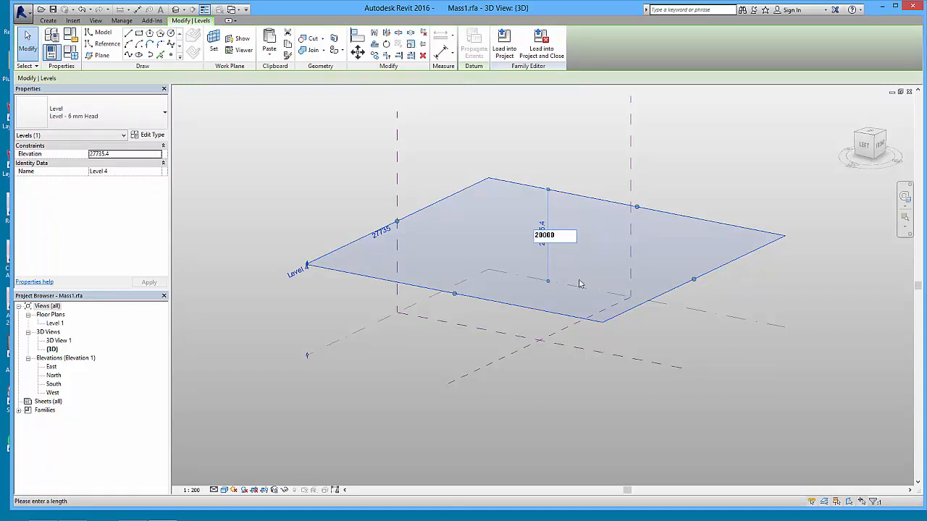
pyautogui.press('Return')
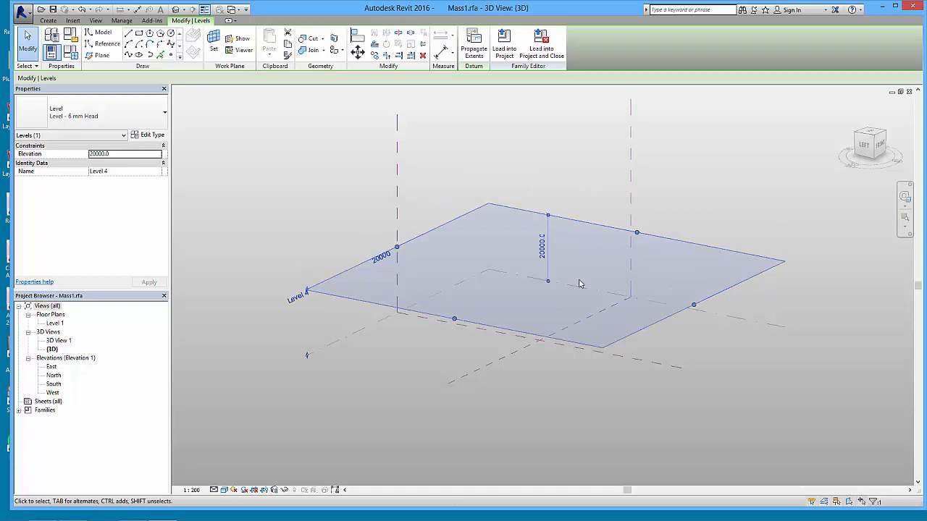
pyautogui.click(312, 228)
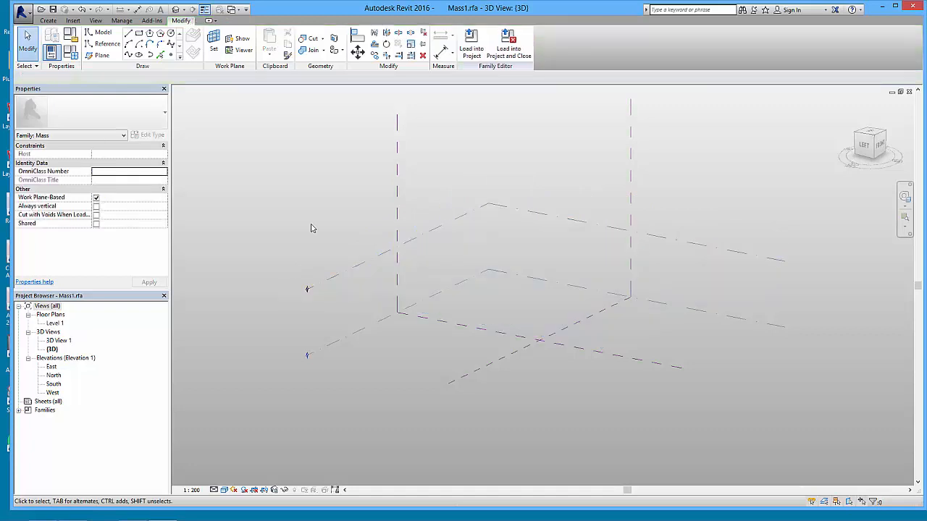
# - Rename the copied level at the 20000 mm elevation as Level 2 and deselect it
pyautogui.click(313, 292)
pyautogui.click(300, 296)
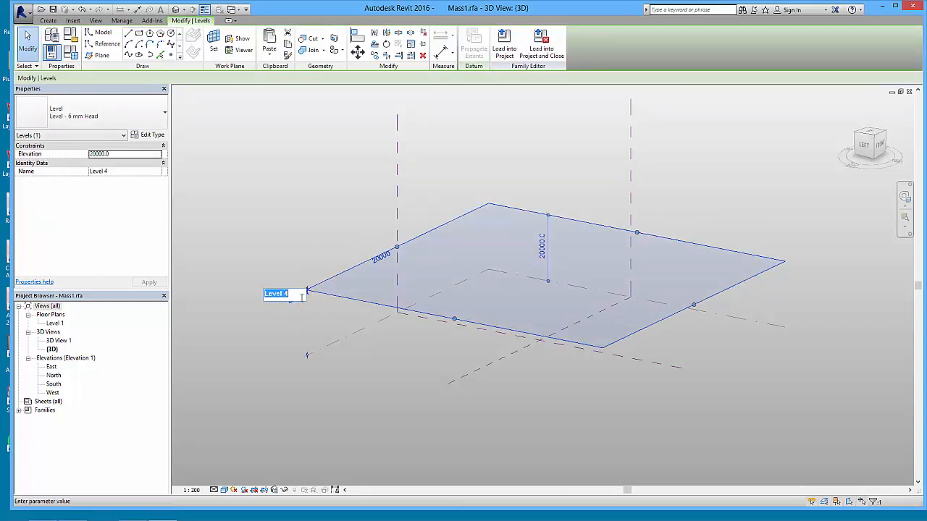
pyautogui.click(289, 293)
pyautogui.write('2')
pyautogui.press('Return')
pyautogui.click(327, 297)
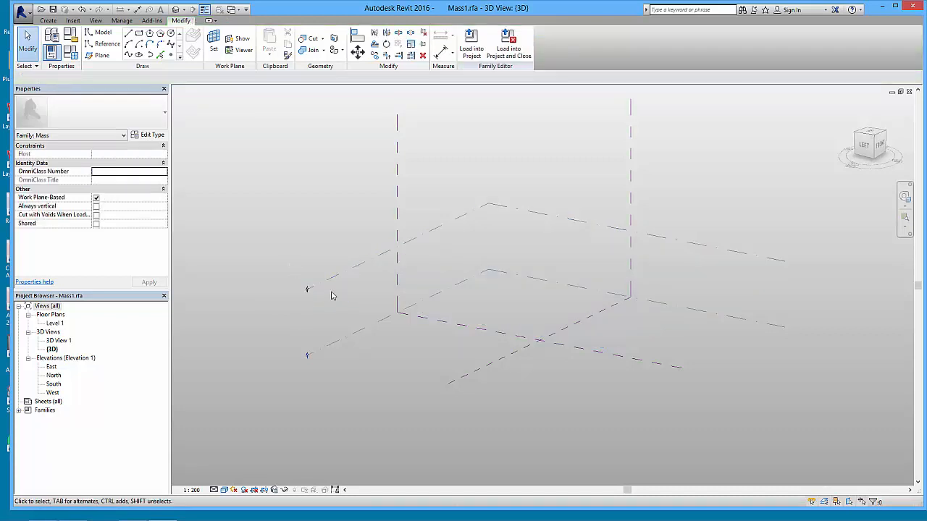
# - Copy Level 2 straight up by 20000 mm to make a third level at 40000 mm
pyautogui.click(317, 286)
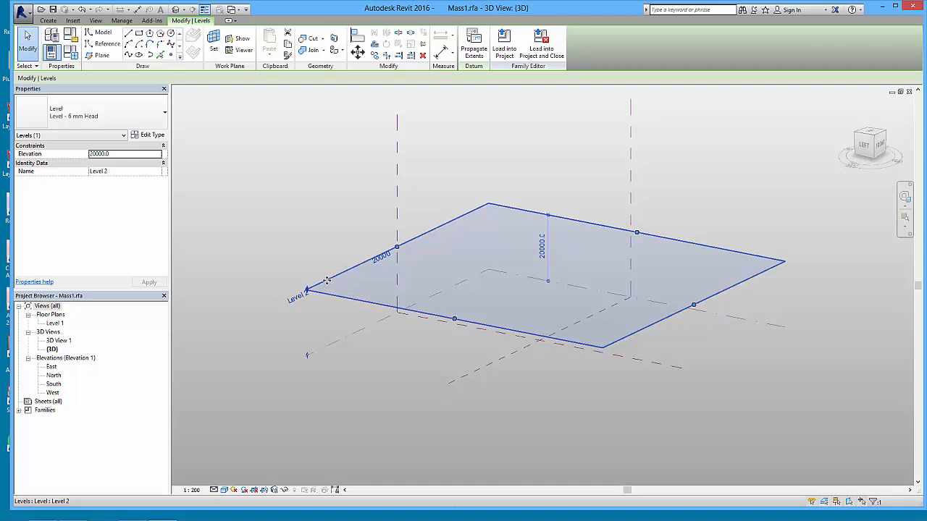
pyautogui.keyDown('ctrl'); pyautogui.moveTo(328, 281); pyautogui.dragTo(329, 218); pyautogui.keyUp('ctrl')
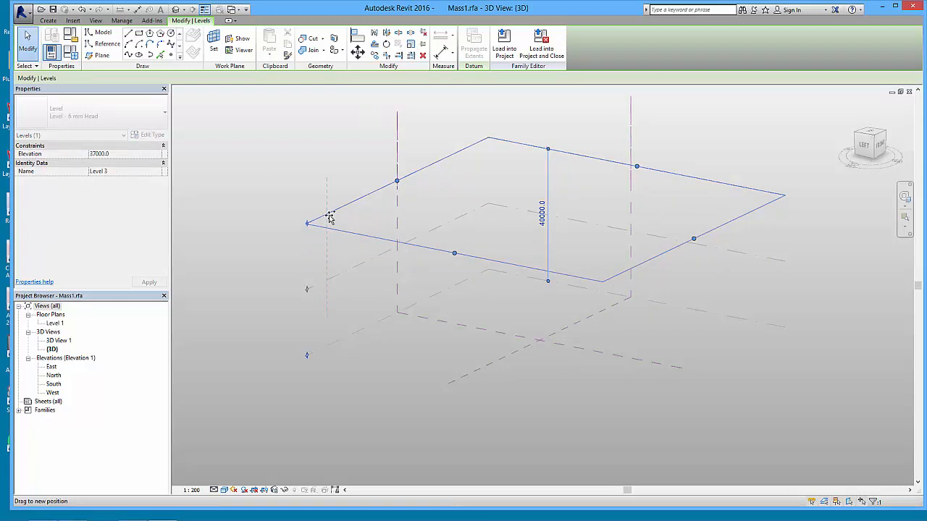
pyautogui.click(268, 221)
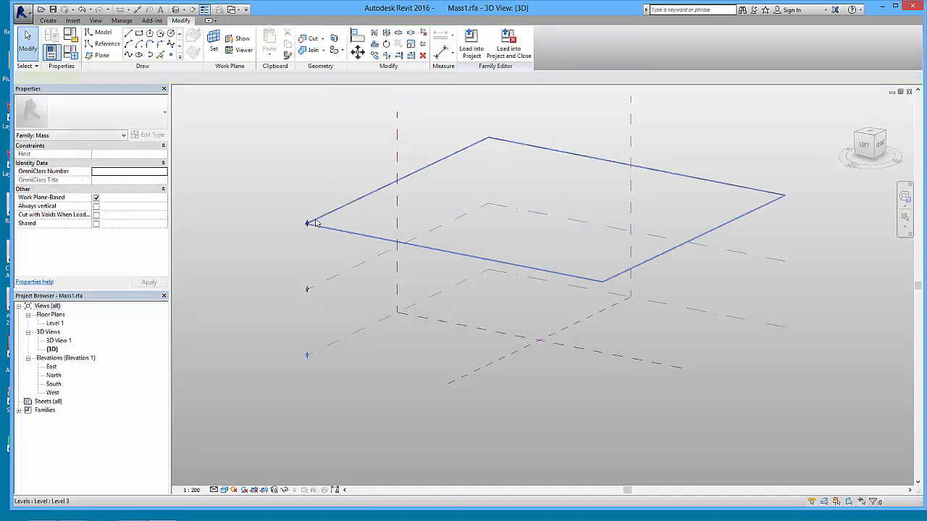
pyautogui.click(315, 223)
pyautogui.click(264, 282)
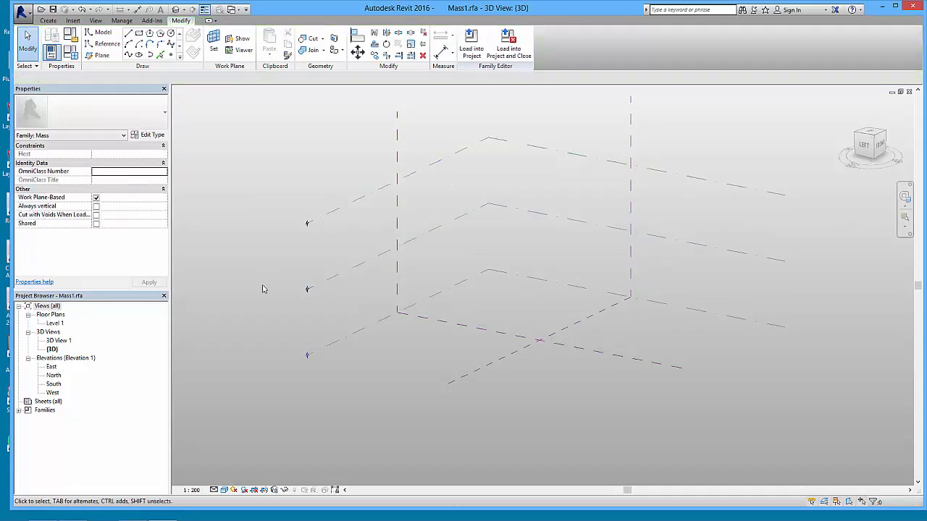
# - Examine the elevations and spacing of the three levels, and look at the model from above and in the home view
pyautogui.click(356, 199)
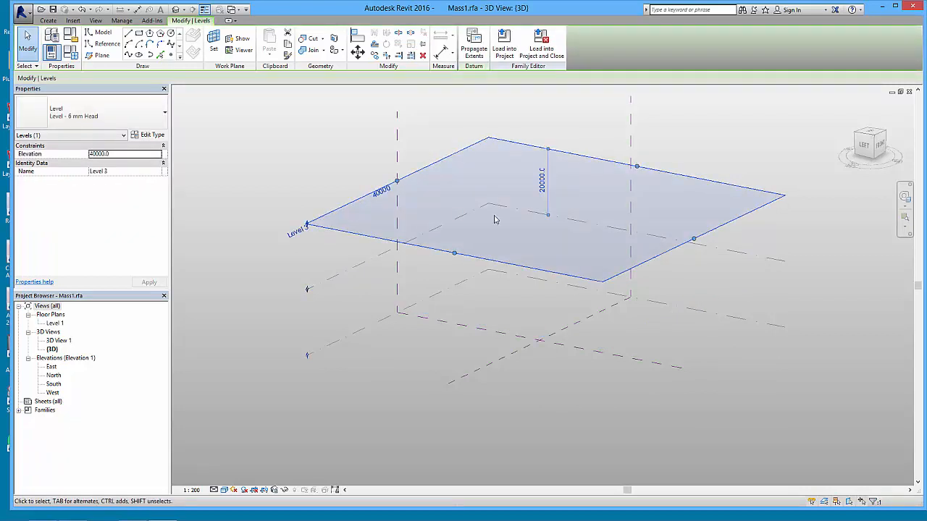
pyautogui.click(362, 265)
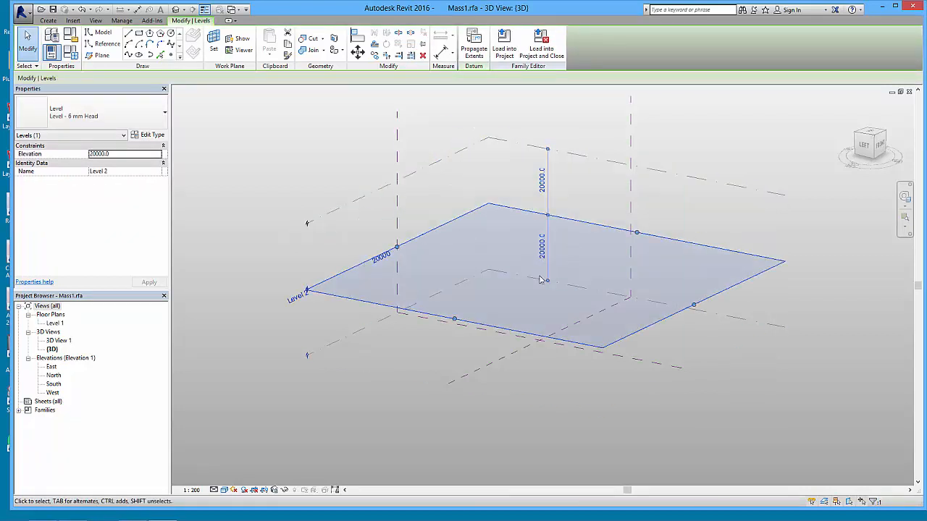
pyautogui.click(362, 343)
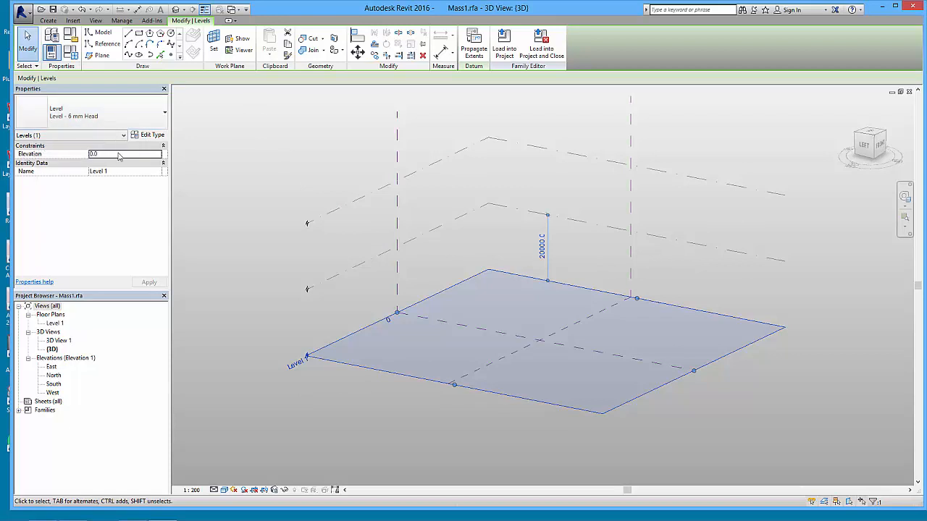
pyautogui.click(290, 181)
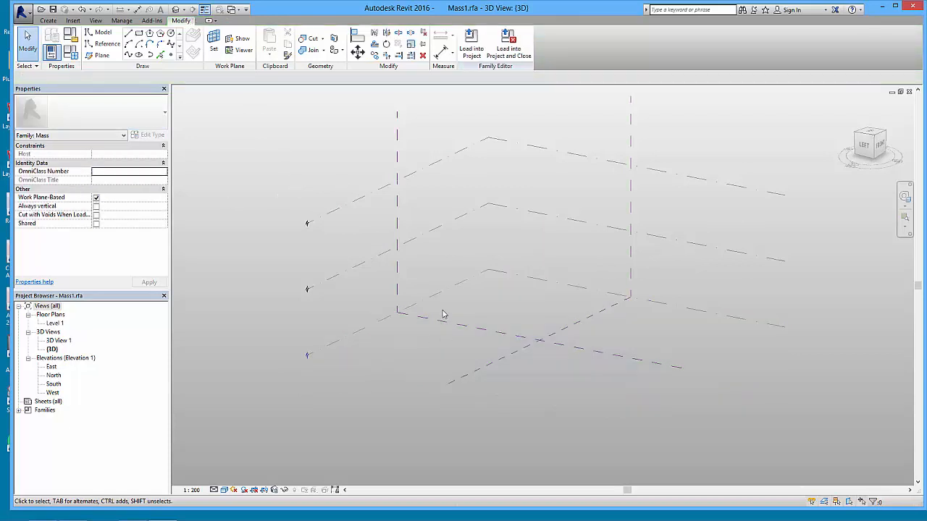
pyautogui.click(462, 218)
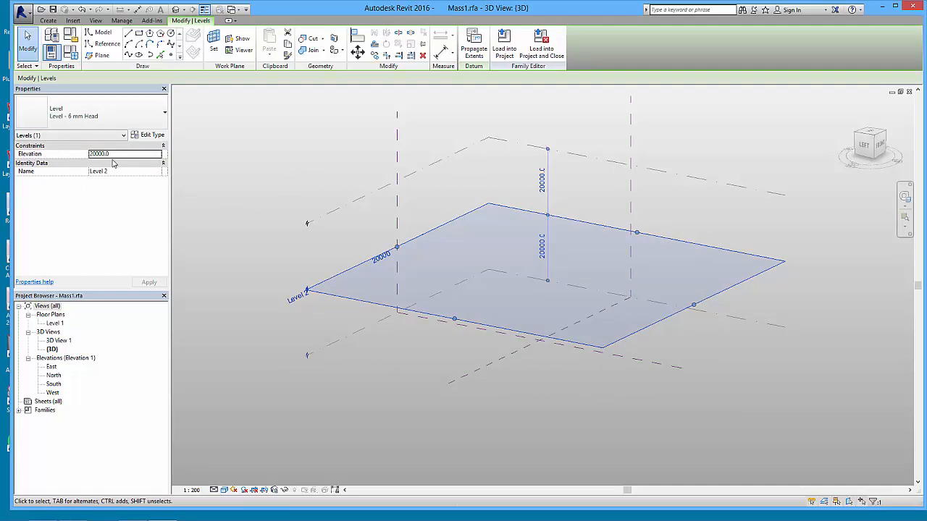
pyautogui.click(290, 180)
pyautogui.keyDown('shift'); pyautogui.moveTo(355, 227); pyautogui.dragTo(484, 290, button='middle'); pyautogui.keyUp('shift')
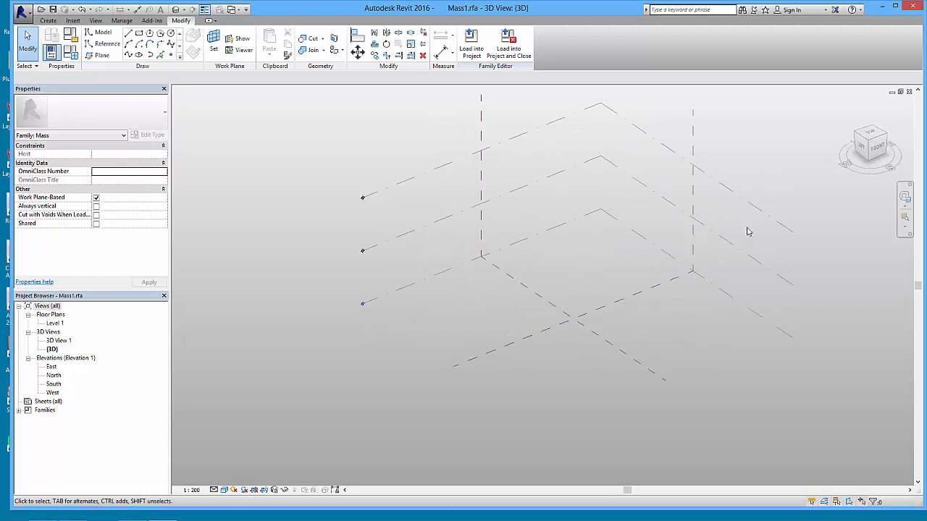
pyautogui.click(871, 135)
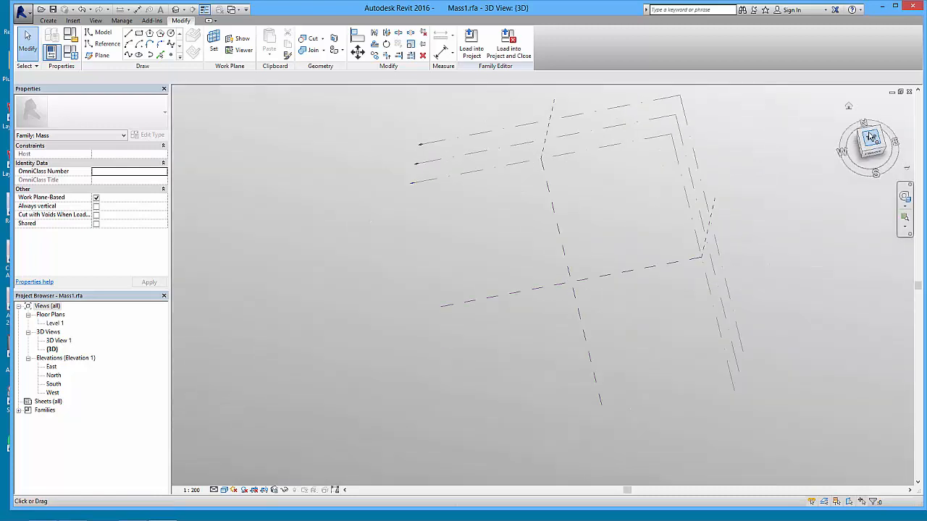
pyautogui.moveTo(606, 269); pyautogui.dragTo(499, 298, button='middle')
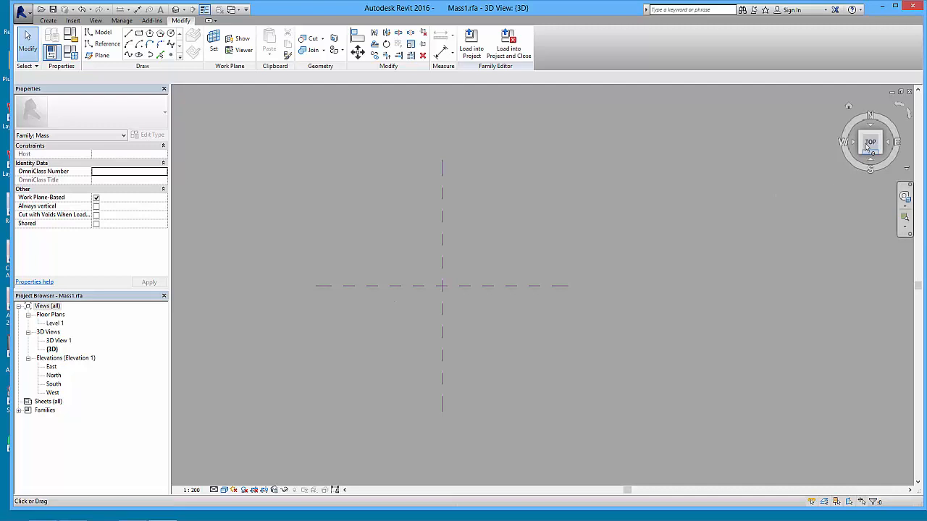
pyautogui.click(850, 112)
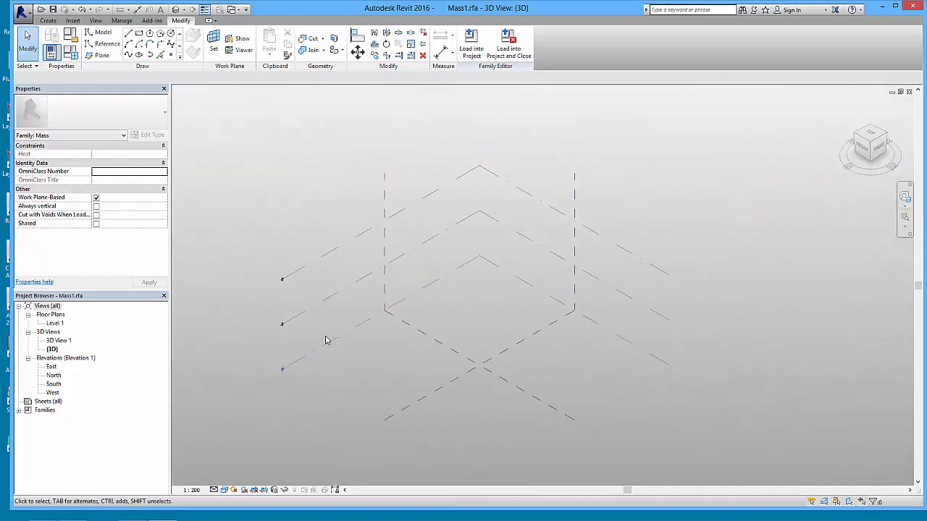
# - Sketch a model-line rectangle about 50000 by 50000 mm on Level 1 around the reference planes' intersection, seen from above
pyautogui.click(319, 358)
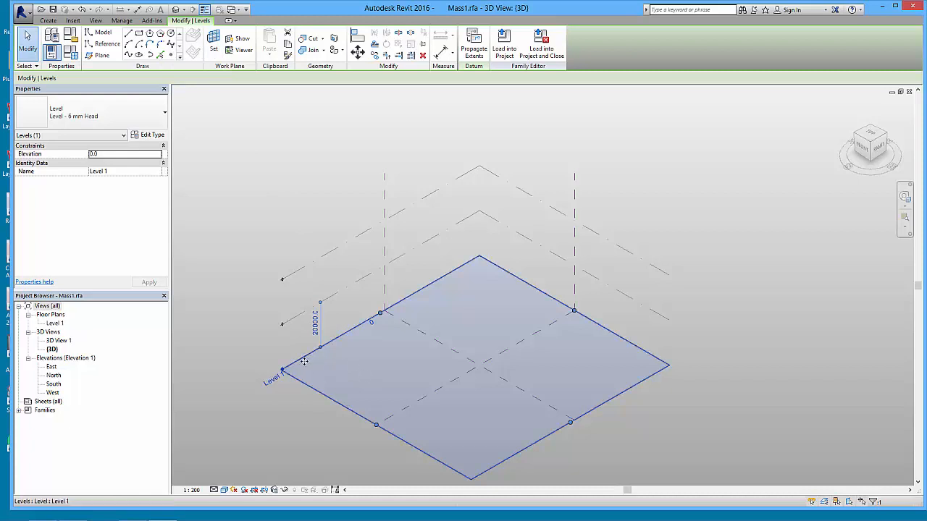
pyautogui.click(872, 135)
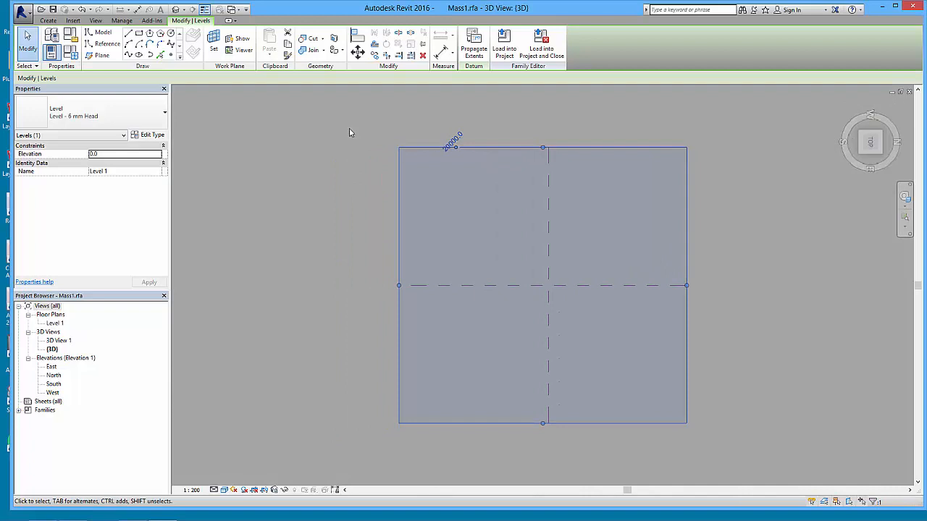
pyautogui.click(898, 106)
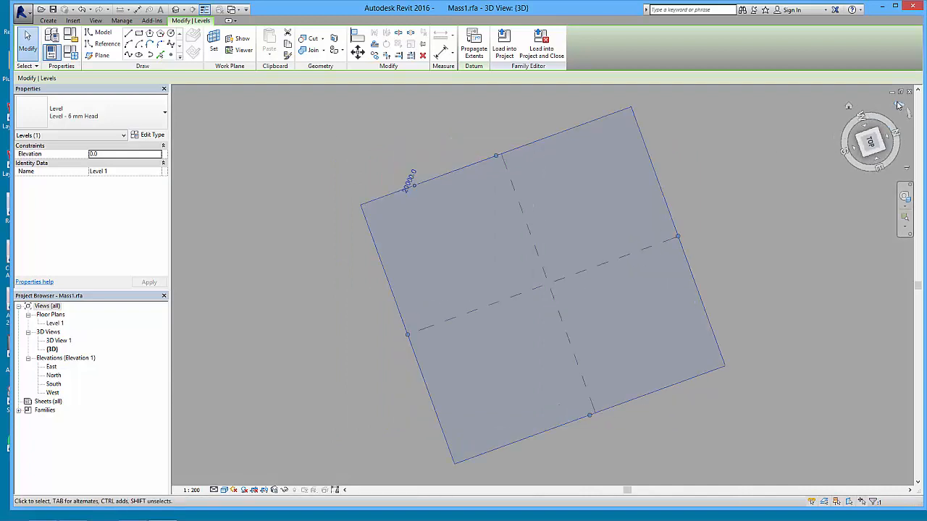
pyautogui.click(366, 160)
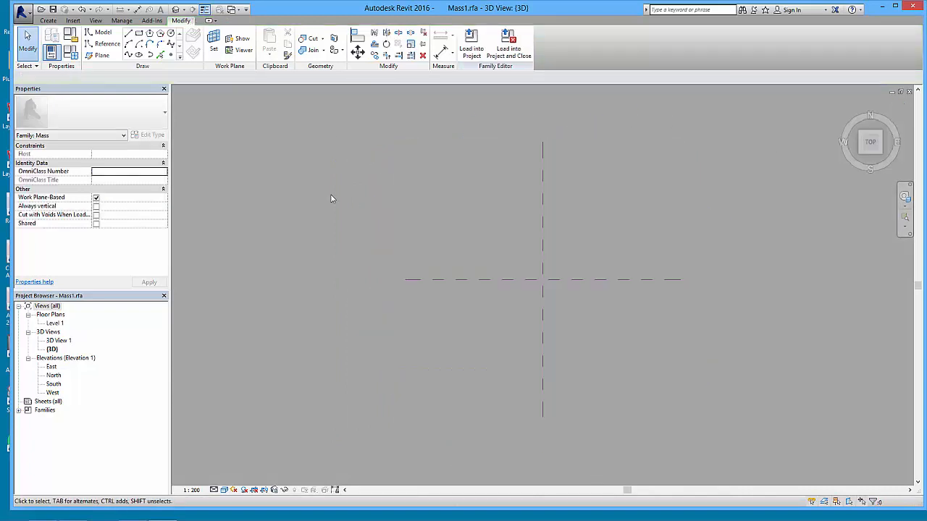
pyautogui.click(139, 33)
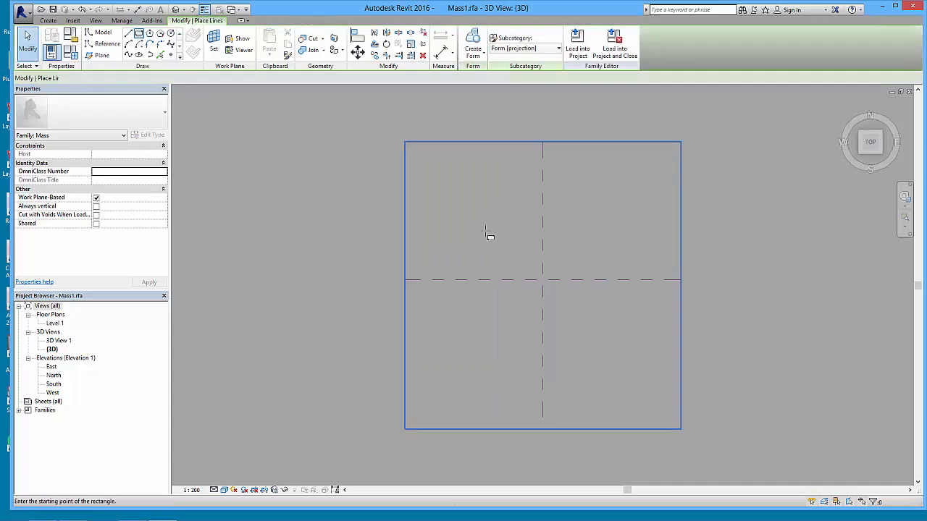
pyautogui.click(470, 194)
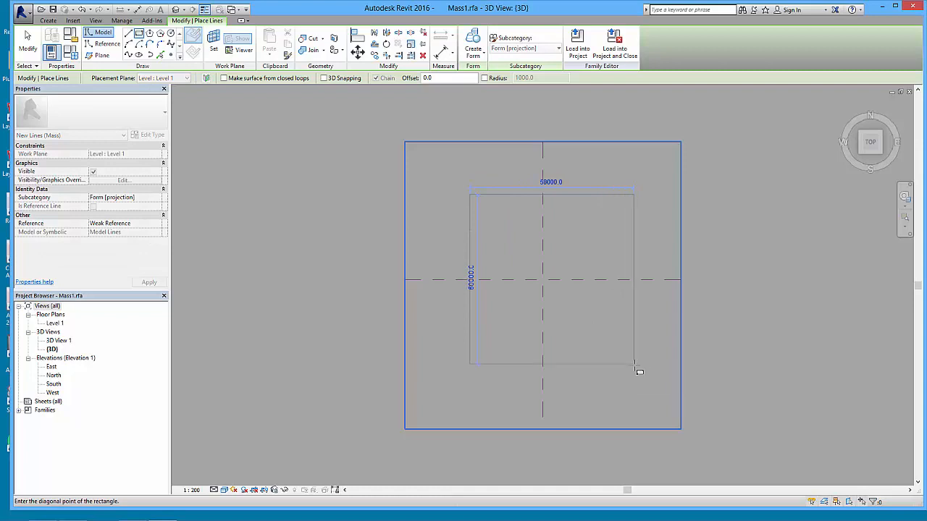
pyautogui.click(611, 336)
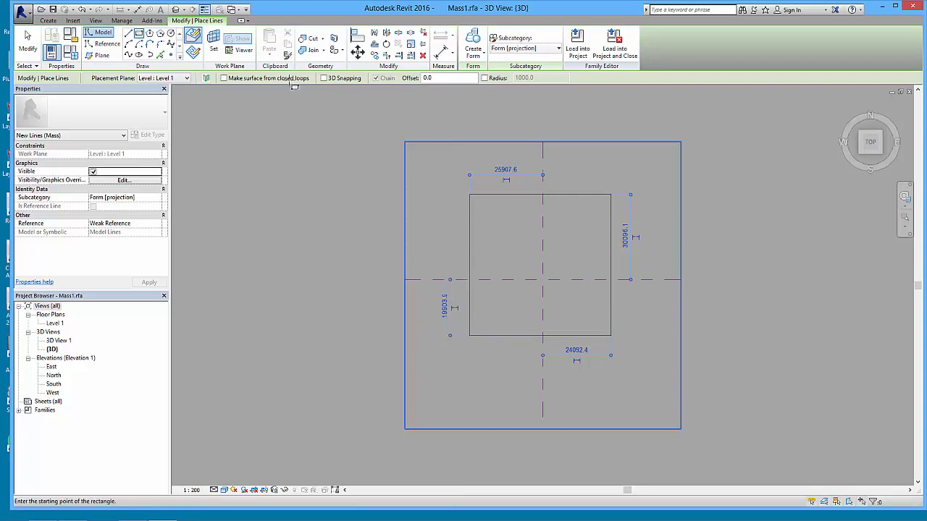
# - Centre the Level 1 rectangle by setting its edge distances from both reference planes to 25000 mm, and finish sketching
pyautogui.click(577, 352)
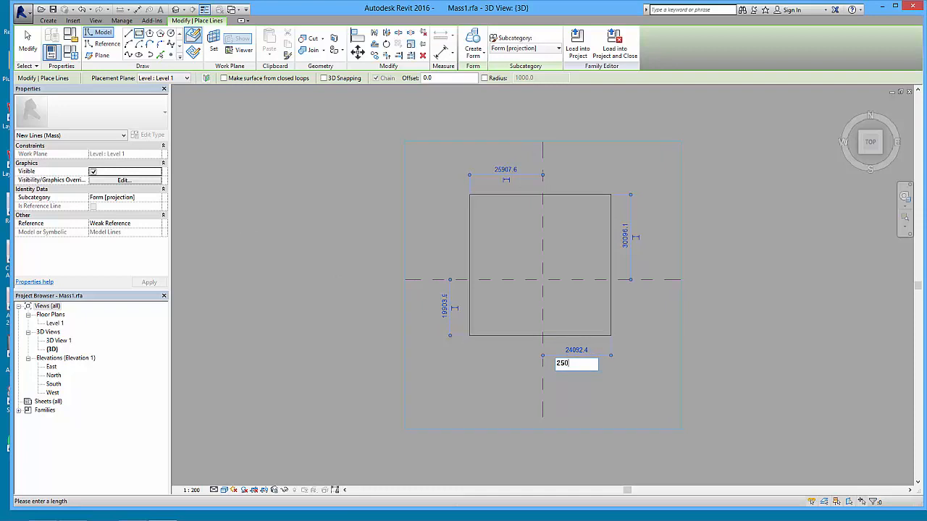
pyautogui.press('Return')
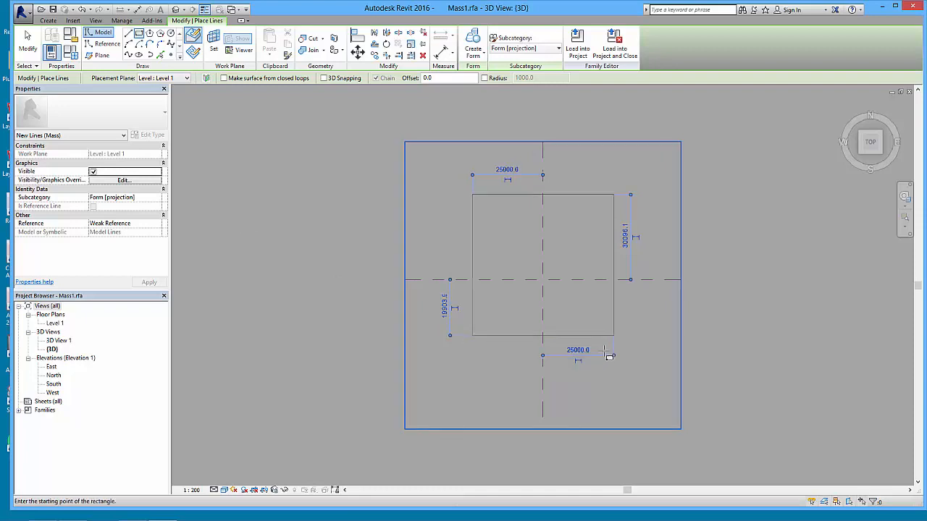
pyautogui.click(633, 249)
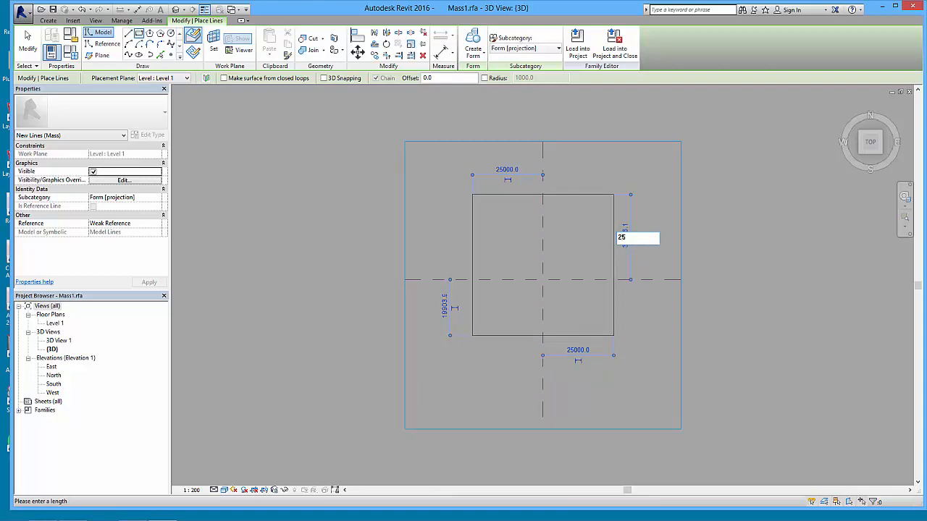
pyautogui.write('25000')
pyautogui.press('Return')
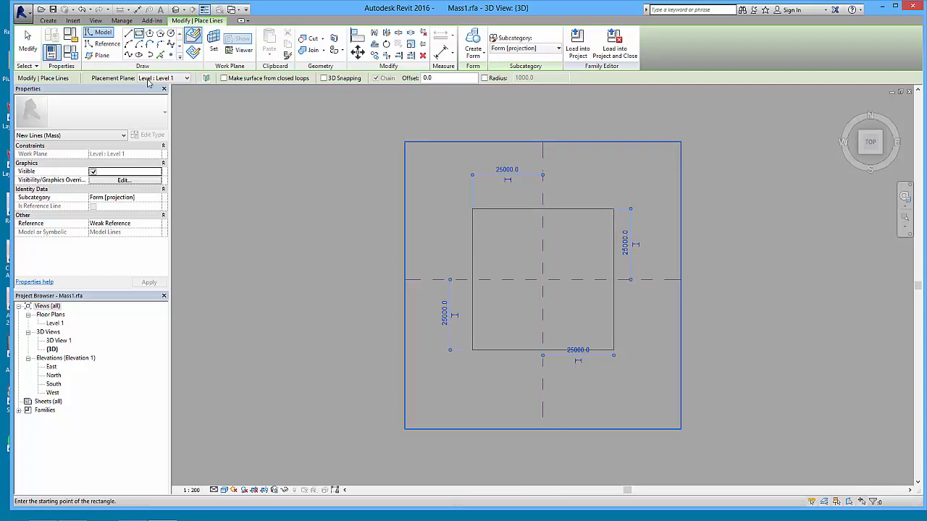
pyautogui.click(27, 42)
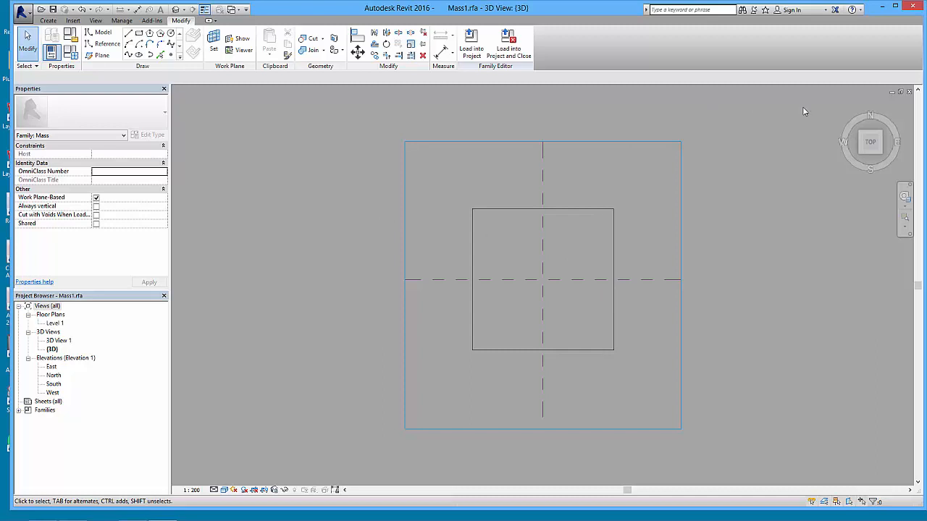
# - Sketch a 40000 by 40000 mm rectangle on Level 2 from the upper-left corner of the Level 1 square, seen from above
pyautogui.click(842, 108)
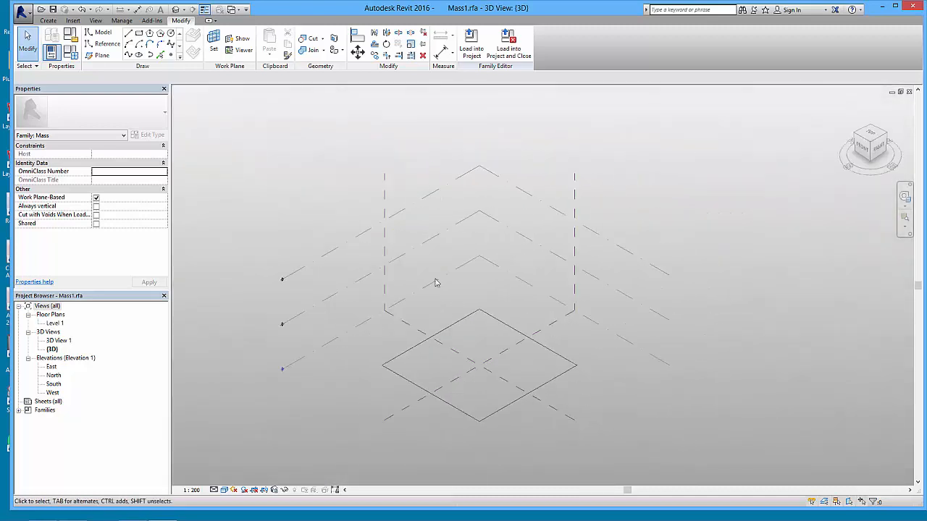
pyautogui.click(433, 243)
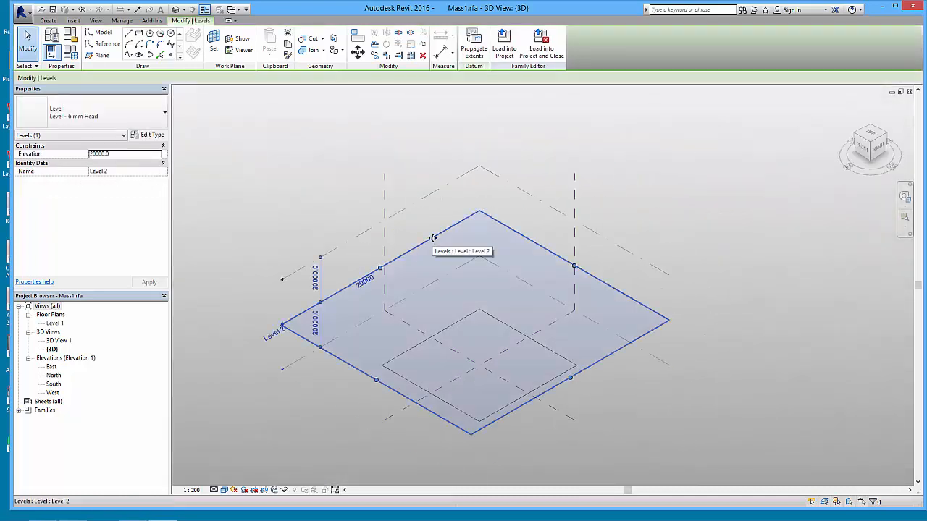
pyautogui.click(870, 136)
pyautogui.click(899, 107)
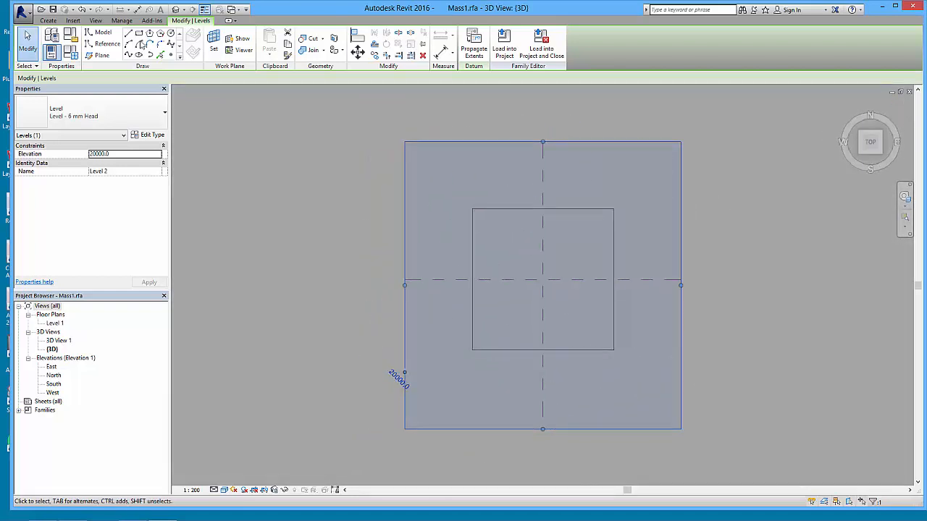
pyautogui.click(139, 34)
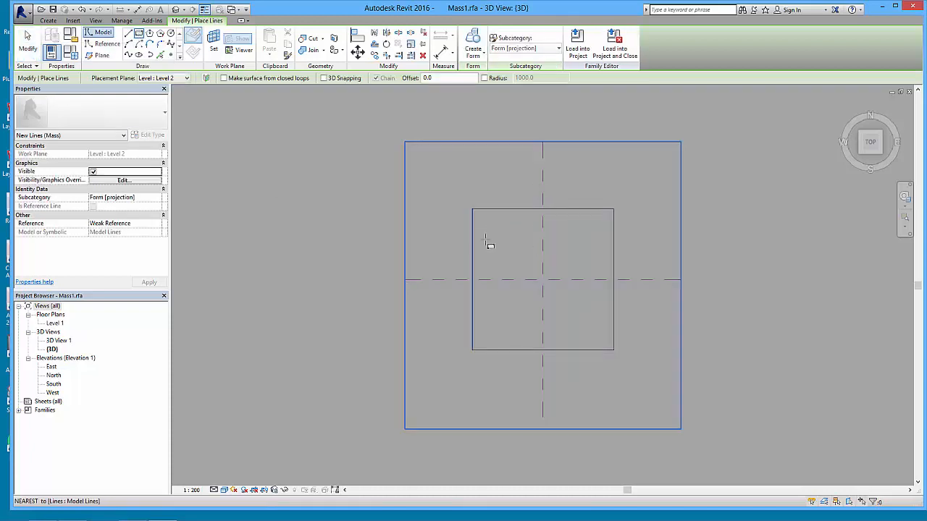
pyautogui.click(474, 209)
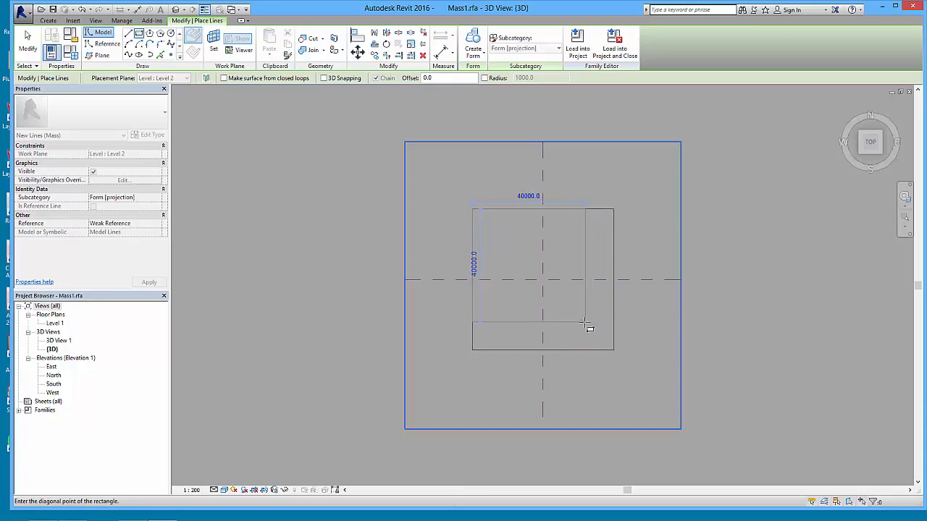
pyautogui.click(587, 323)
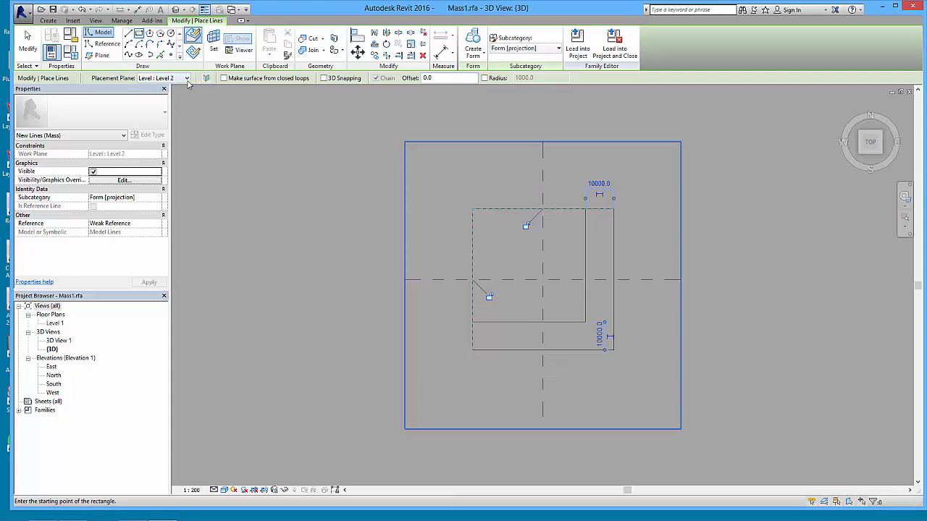
# - Sketch a rectangle about 30000 by 30000 mm on Level 3 from the squares' shared upper-left corner, and finish sketching
pyautogui.click(187, 77)
pyautogui.click(156, 106)
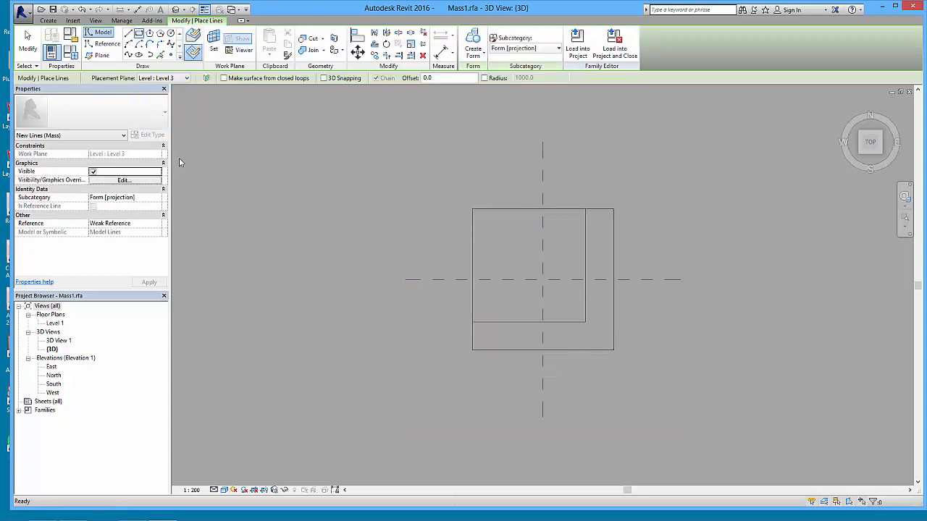
pyautogui.click(472, 208)
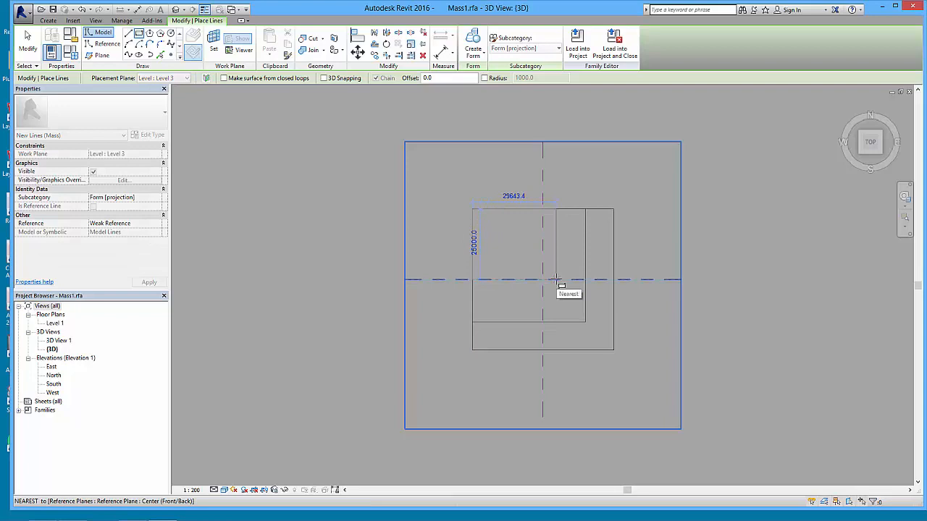
pyautogui.click(558, 293)
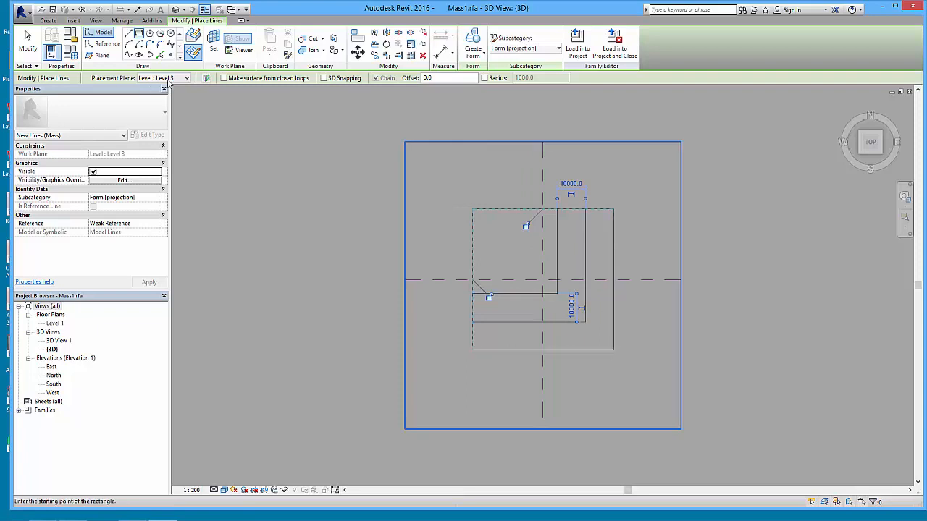
pyautogui.click(40, 36)
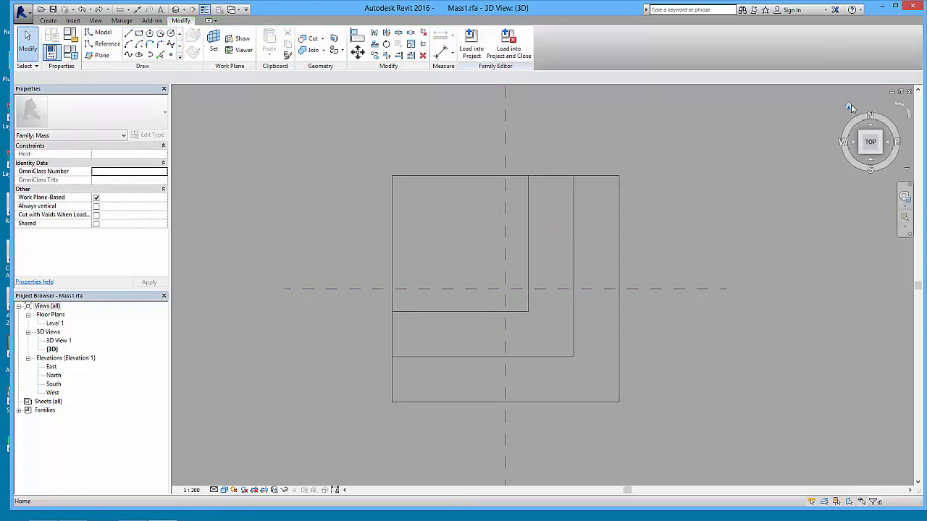
# - Create a solid form from the three stacked rectangles, selecting them together in the home view
pyautogui.click(844, 112)
pyautogui.moveTo(476, 283); pyautogui.dragTo(458, 228, button='middle')
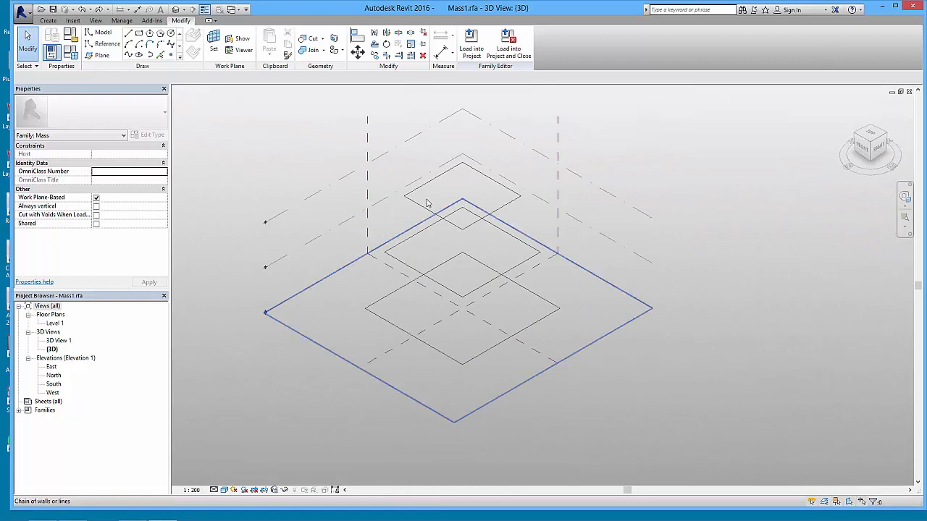
pyautogui.moveTo(332, 142); pyautogui.dragTo(590, 388)
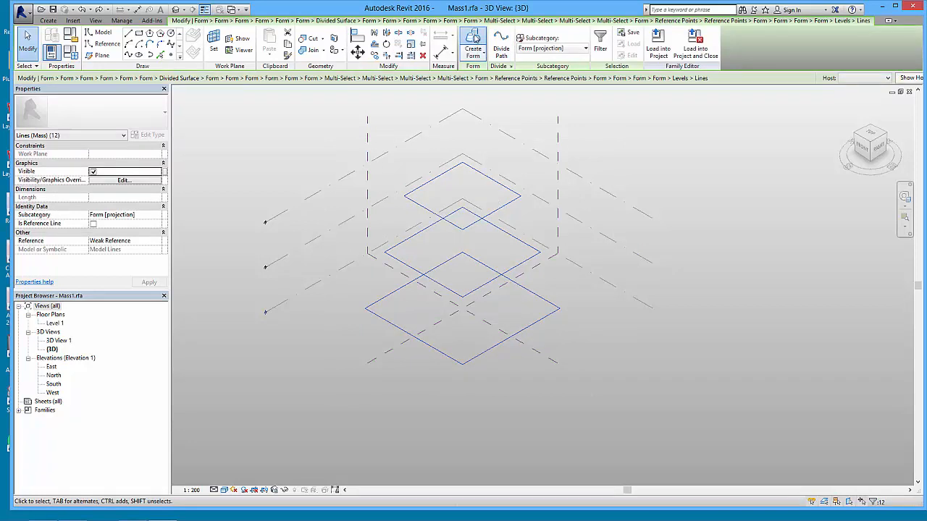
pyautogui.click(475, 38)
# - Push the form's sloped front face slightly outward with its green direction control
pyautogui.keyDown('shift'); pyautogui.moveTo(529, 261); pyautogui.dragTo(661, 217, button='middle'); pyautogui.keyUp('shift')
pyautogui.moveTo(503, 293); pyautogui.dragTo(546, 305, button='middle')
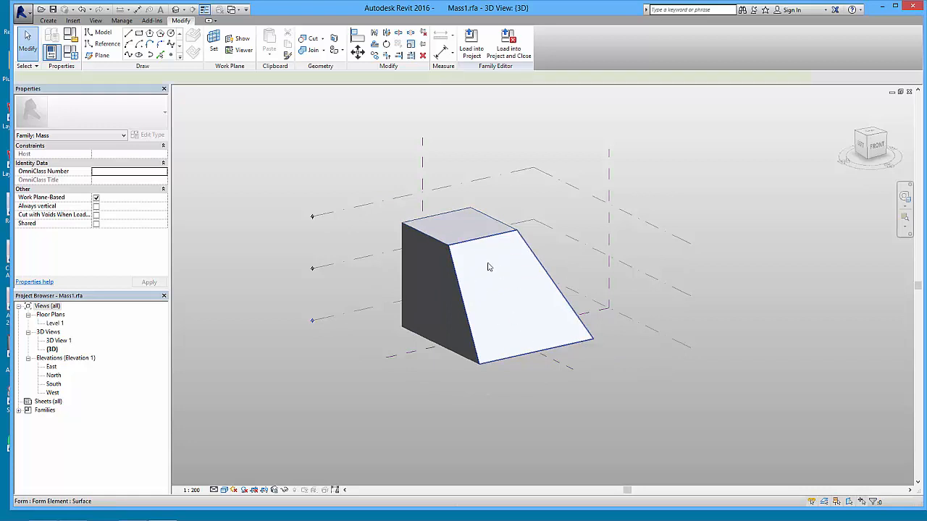
pyautogui.click(495, 285)
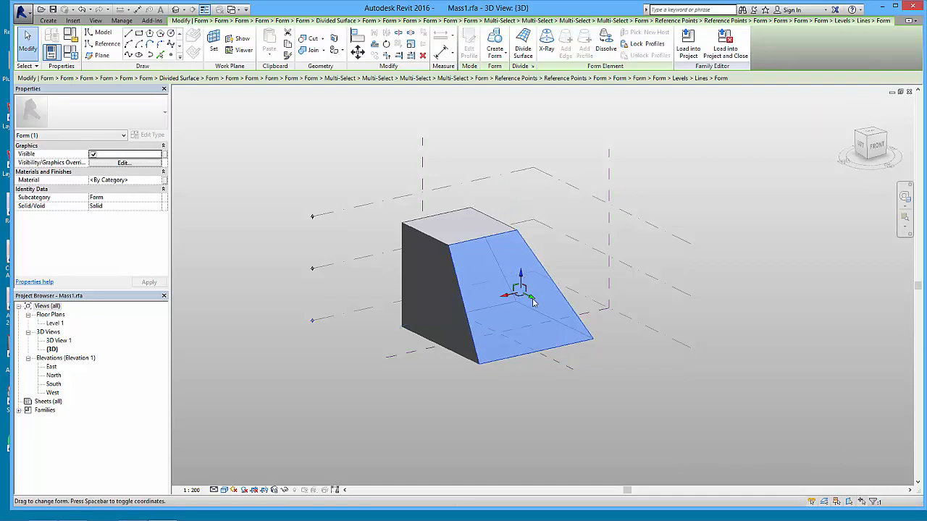
pyautogui.moveTo(531, 297)
pyautogui.mouseDown()
pyautogui.moveTo(549, 305)
pyautogui.moveTo(535, 297)
pyautogui.mouseUp()
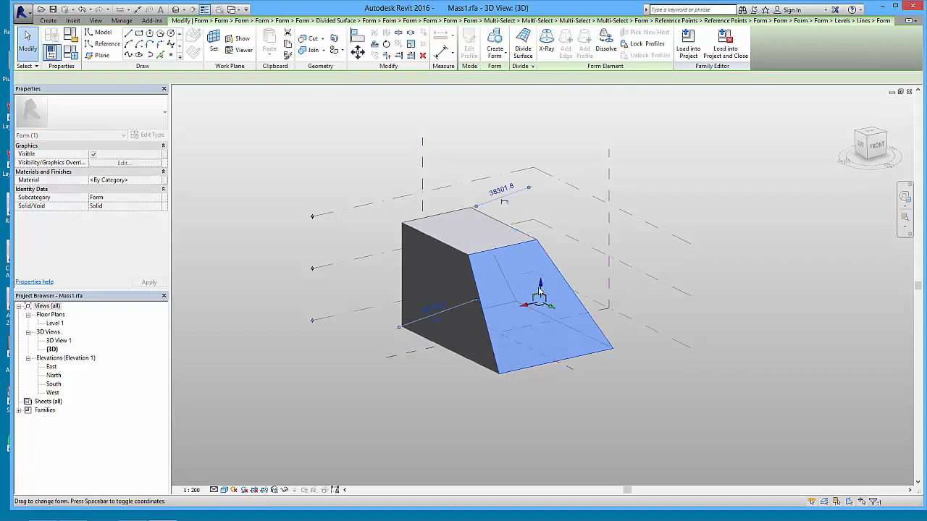
# - Try raising the sloped front face and shifting it sideways, and undo these moves
pyautogui.moveTo(538, 248); pyautogui.dragTo(534, 245)
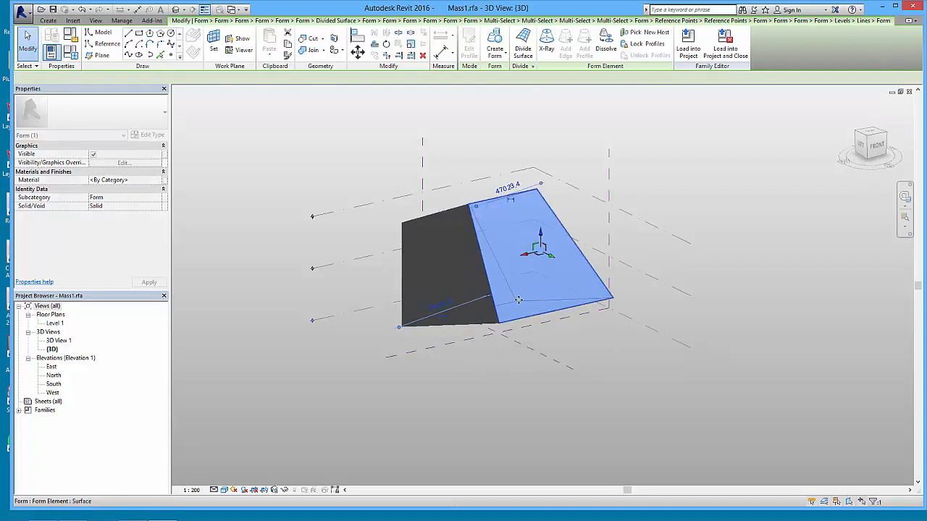
pyautogui.keyDown('shift'); pyautogui.moveTo(534, 259); pyautogui.dragTo(552, 247, button='middle'); pyautogui.keyUp('shift')
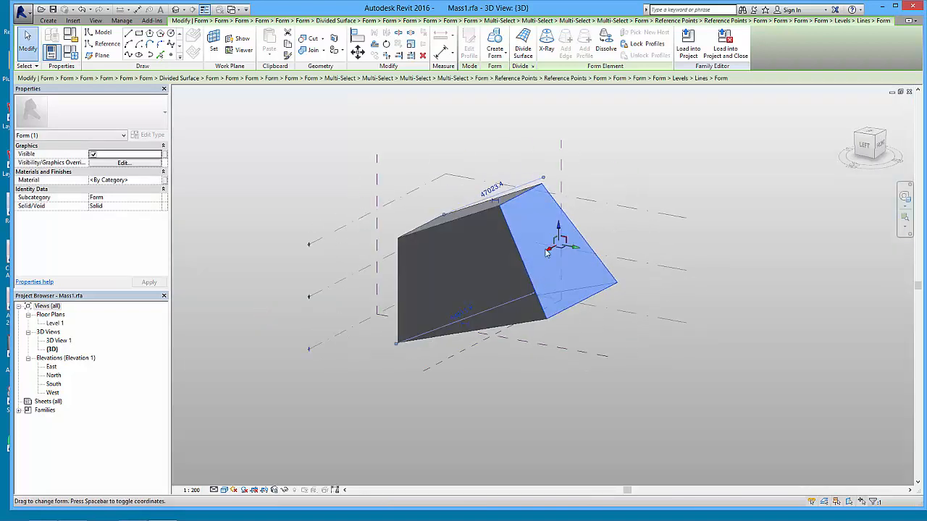
pyautogui.click(484, 291)
pyautogui.click(529, 366)
pyautogui.keyDown('shift'); pyautogui.moveTo(533, 364); pyautogui.dragTo(481, 372, button='middle'); pyautogui.keyUp('shift')
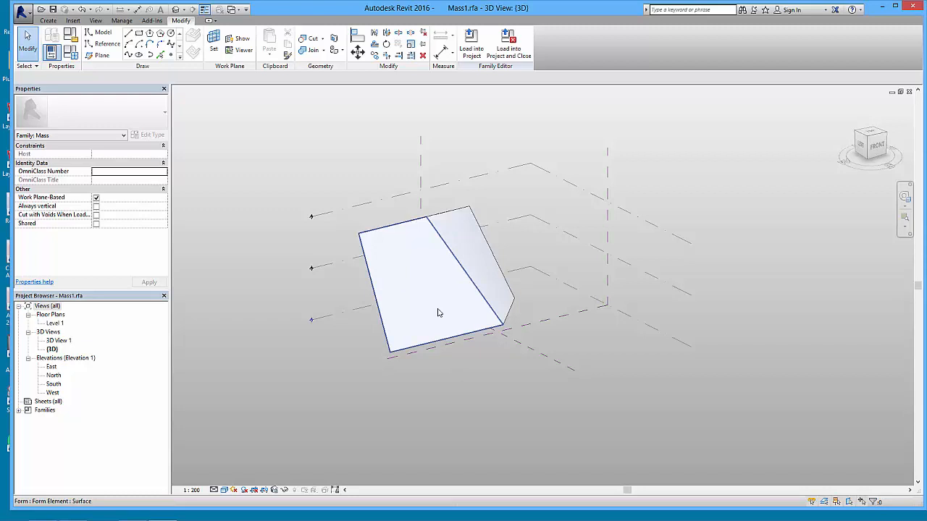
pyautogui.hotkey('ctrl', 'z')
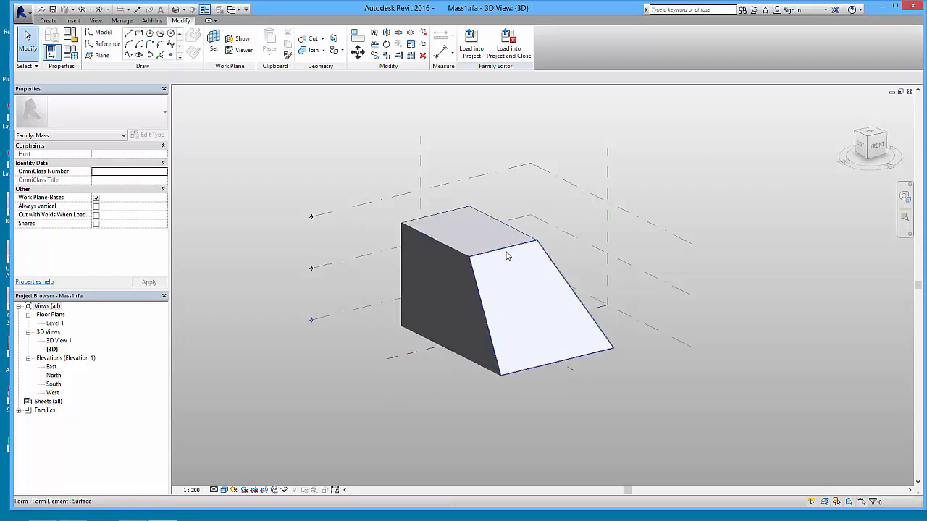
# - Raise the form's top face above Level 3 to a height of about 56240 mm
pyautogui.click(494, 230)
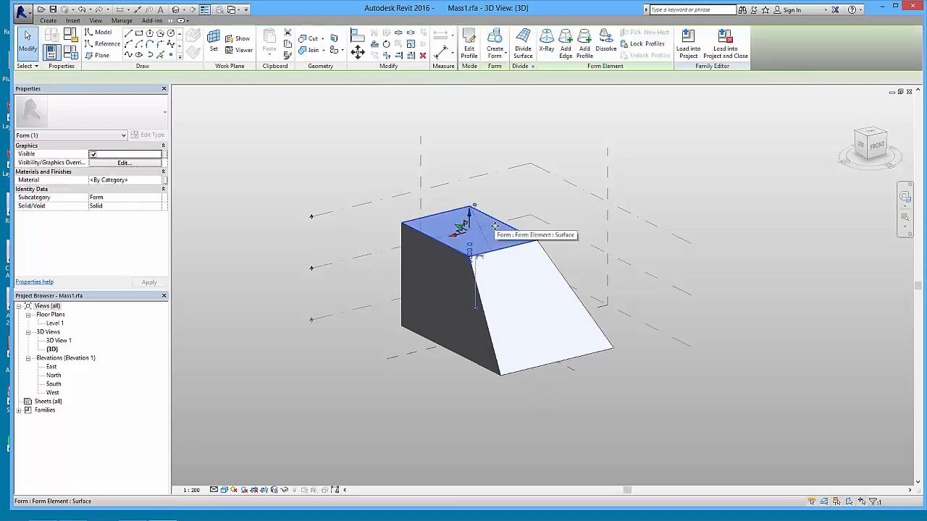
pyautogui.moveTo(469, 210); pyautogui.dragTo(474, 176)
pyautogui.keyDown('shift'); pyautogui.moveTo(546, 321); pyautogui.dragTo(499, 291, button='middle'); pyautogui.keyUp('shift')
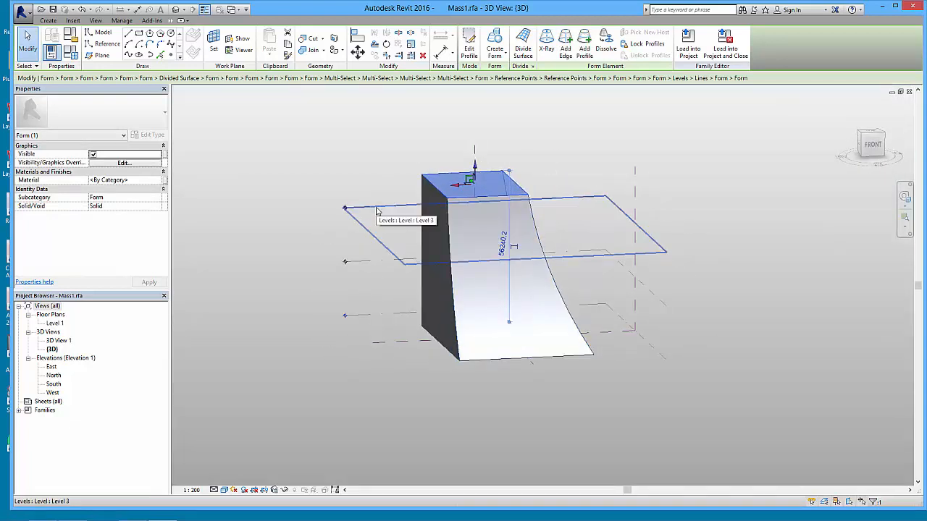
pyautogui.click(562, 153)
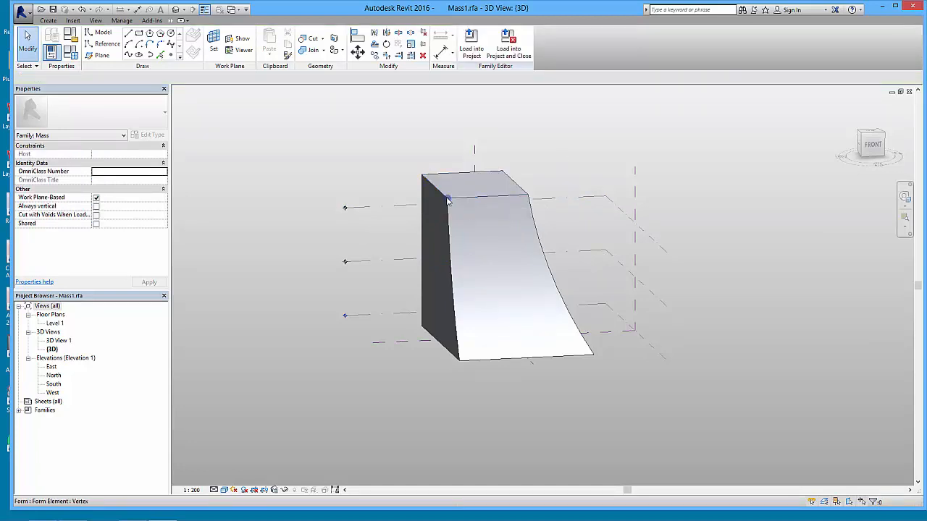
# - Raise the front-left corner vertex of the form's top face so the top slopes
pyautogui.click(448, 202)
pyautogui.moveTo(447, 177); pyautogui.dragTo(447, 151)
pyautogui.click(588, 158)
pyautogui.moveTo(470, 220)
pyautogui.mouseDown(button='middle')
pyautogui.moveTo(294, 186)
pyautogui.moveTo(287, 196)
pyautogui.moveTo(584, 224)
pyautogui.moveTo(483, 229)
pyautogui.mouseUp(button='middle')
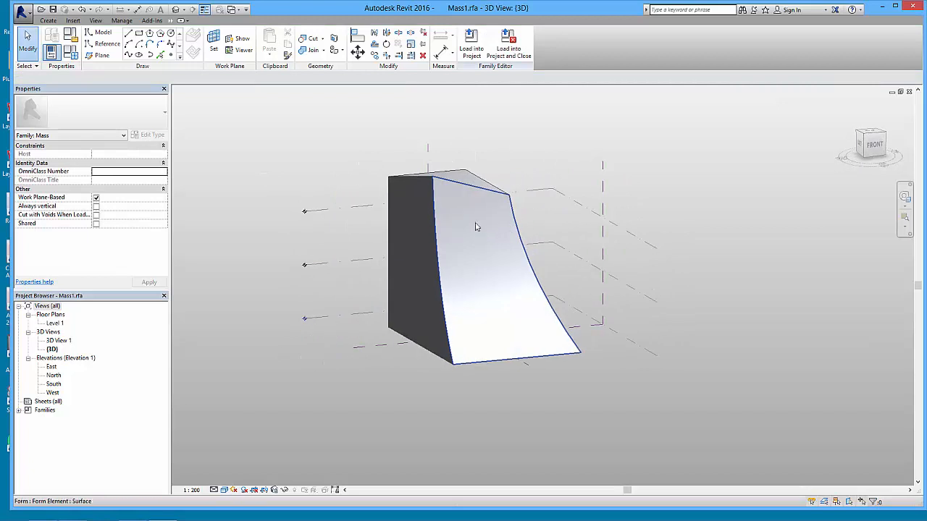
# - Turn on X-Ray for the whole form to expose its profiles, vertices and trajectory
pyautogui.keyDown('shift'); pyautogui.moveTo(529, 251); pyautogui.dragTo(469, 284, button='middle'); pyautogui.keyUp('shift')
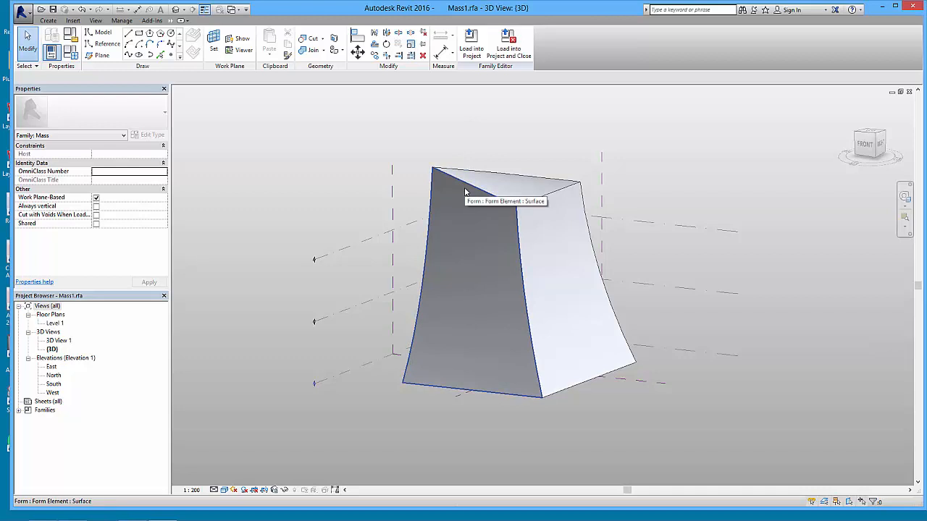
pyautogui.press('Tab')
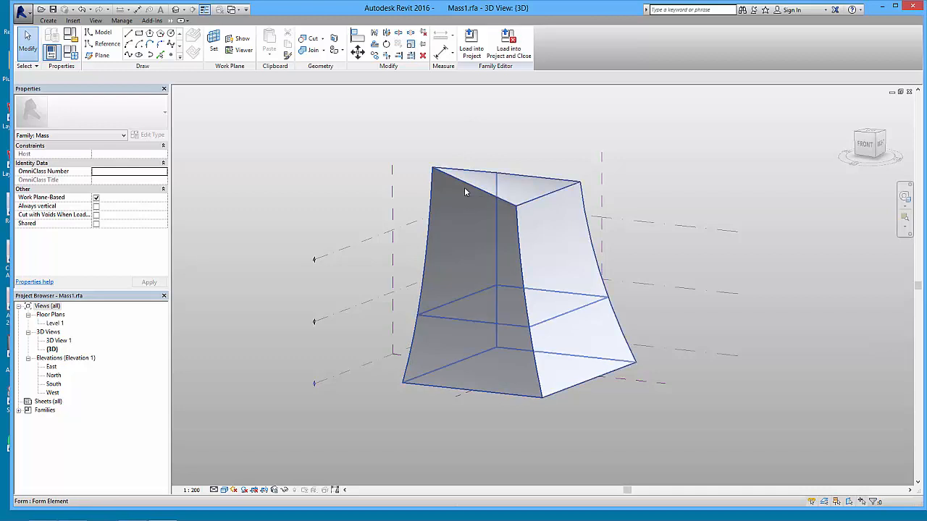
pyautogui.click(465, 192)
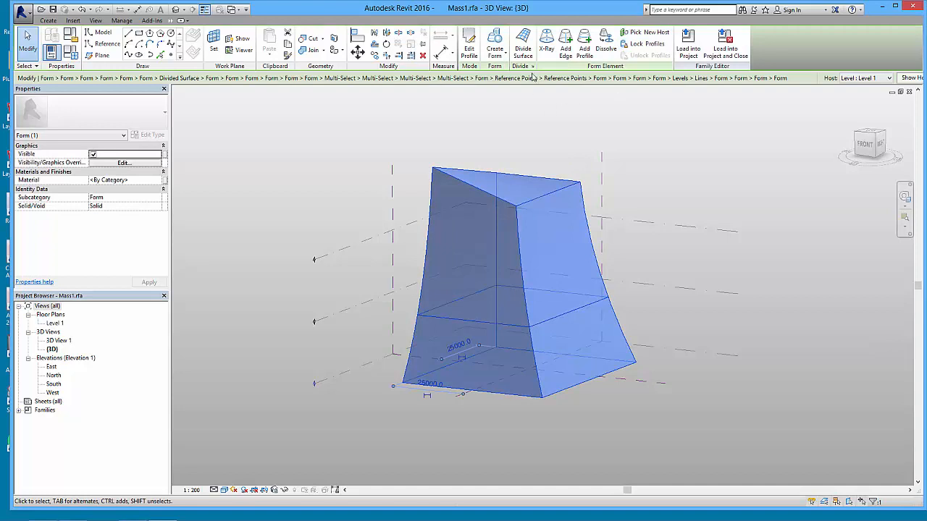
pyautogui.click(547, 41)
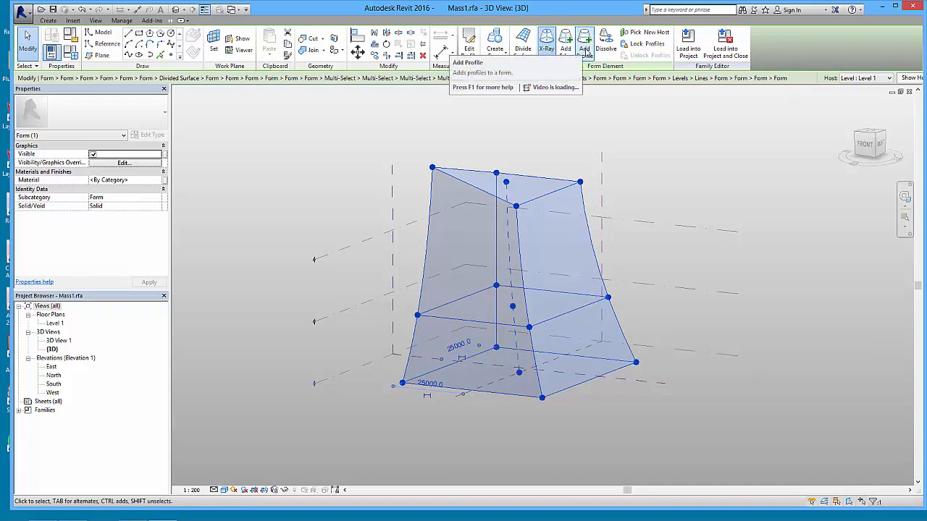
# - Add two profiles to the form between its top and middle profiles, one below the other
pyautogui.click(584, 51)
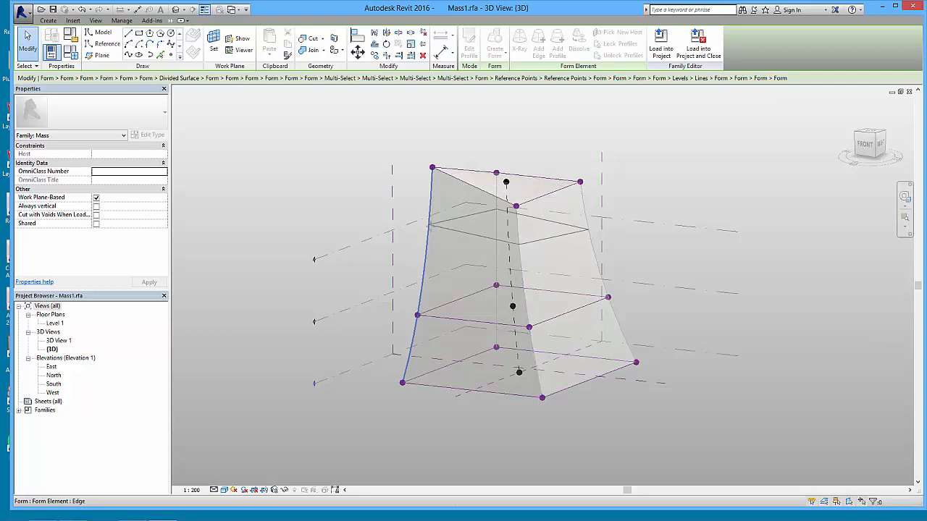
pyautogui.click(428, 229)
pyautogui.press('Escape')
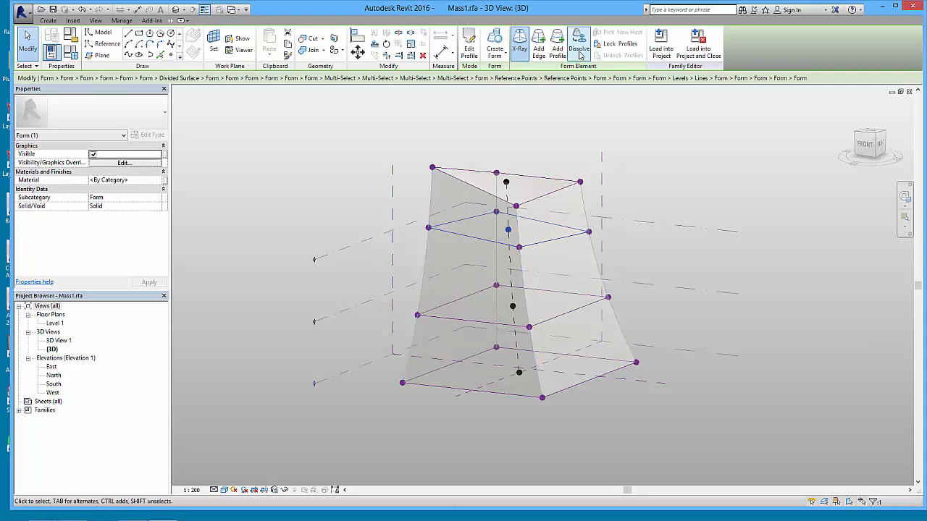
pyautogui.click(557, 52)
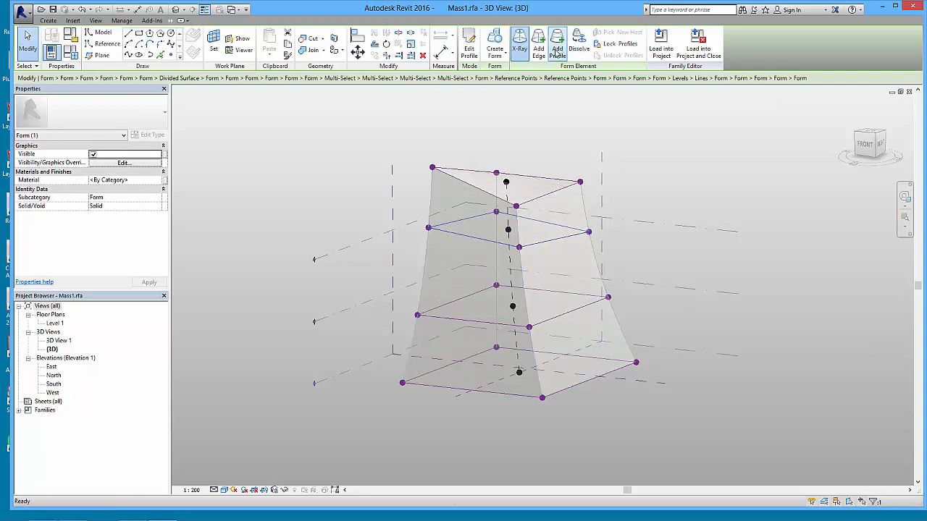
pyautogui.click(424, 273)
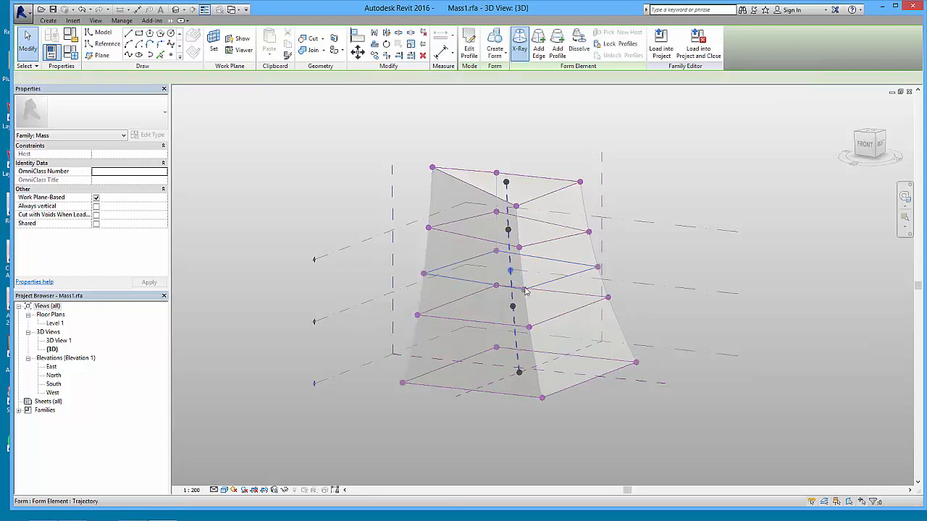
pyautogui.click(28, 36)
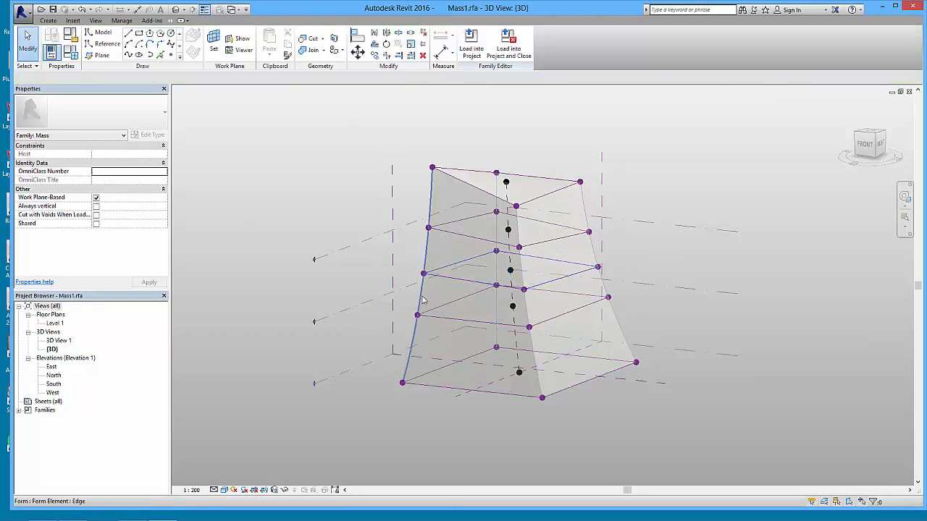
pyautogui.keyDown('shift'); pyautogui.moveTo(474, 264); pyautogui.dragTo(432, 256, button='middle'); pyautogui.keyUp('shift')
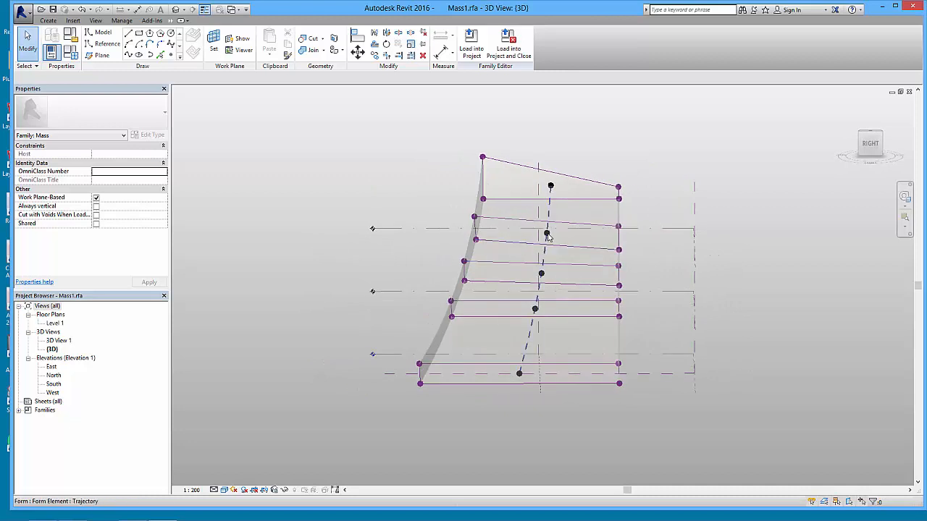
pyautogui.press('Tab')
pyautogui.press('Tab')
pyautogui.press('Tab')
pyautogui.press('Tab')
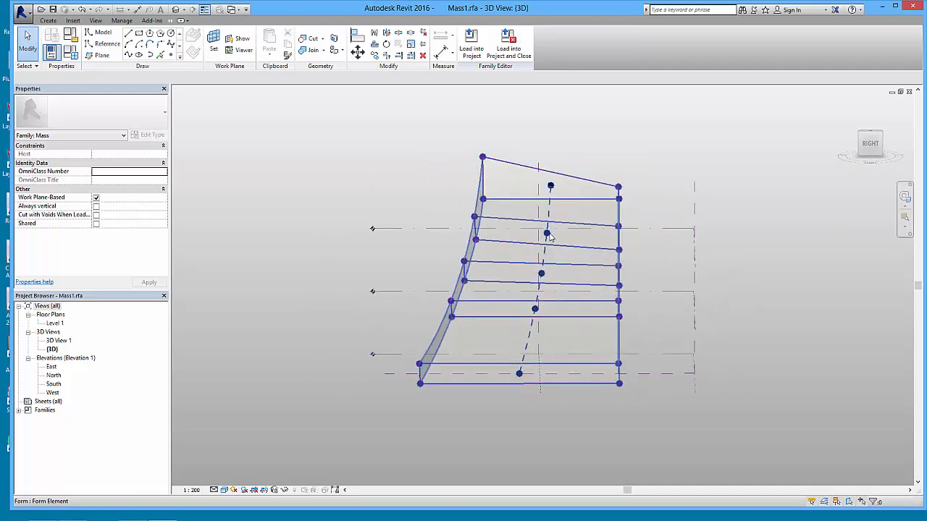
pyautogui.click(557, 237)
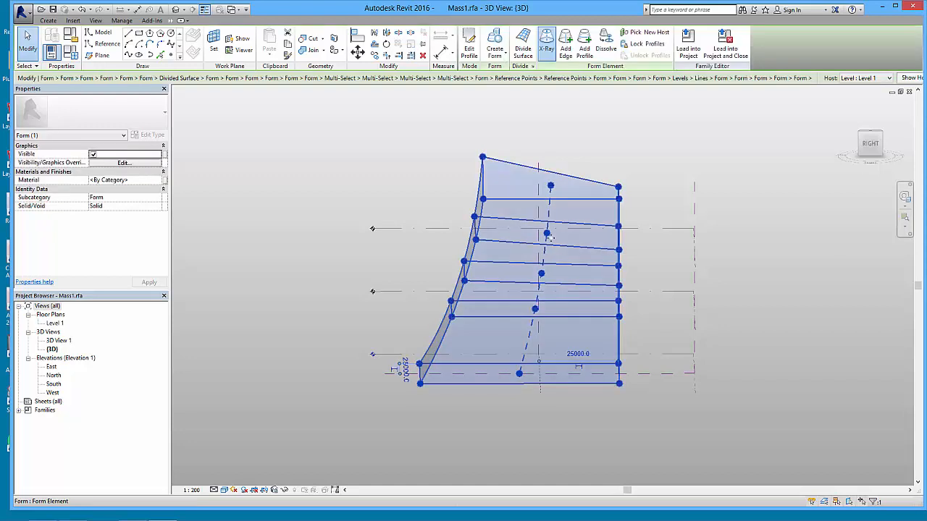
pyautogui.press('Escape')
# - Try shifting the upper added profile sideways to bend the form, and undo the move
pyautogui.keyDown('shift'); pyautogui.moveTo(548, 258); pyautogui.dragTo(407, 267, button='middle'); pyautogui.keyUp('shift')
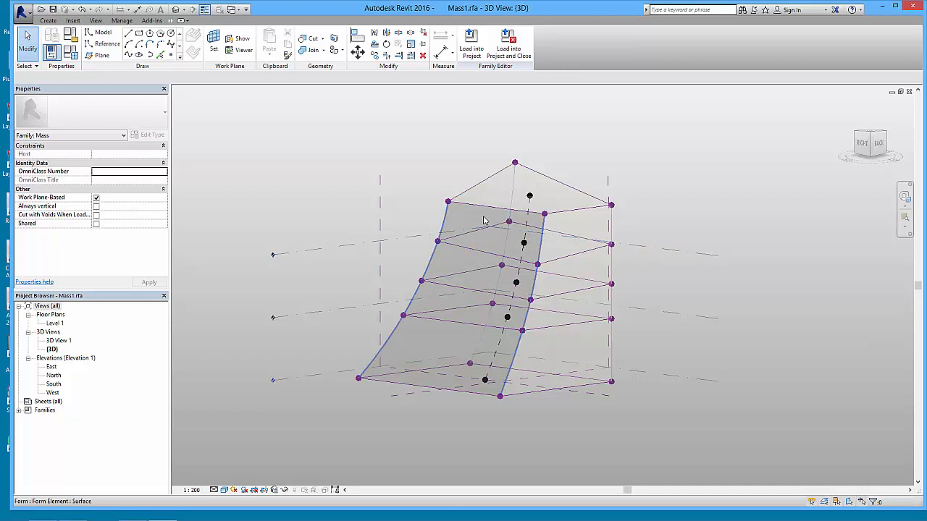
pyautogui.click(514, 235)
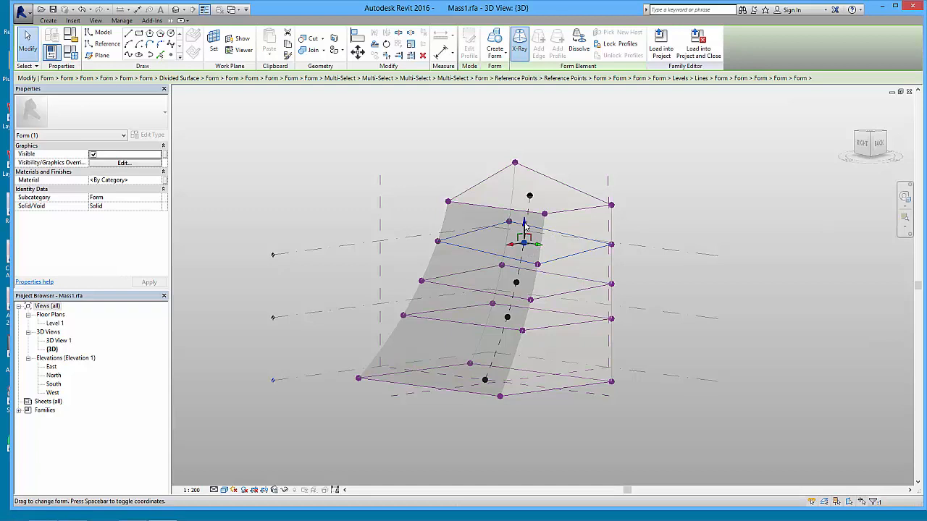
pyautogui.moveTo(512, 247); pyautogui.dragTo(493, 250)
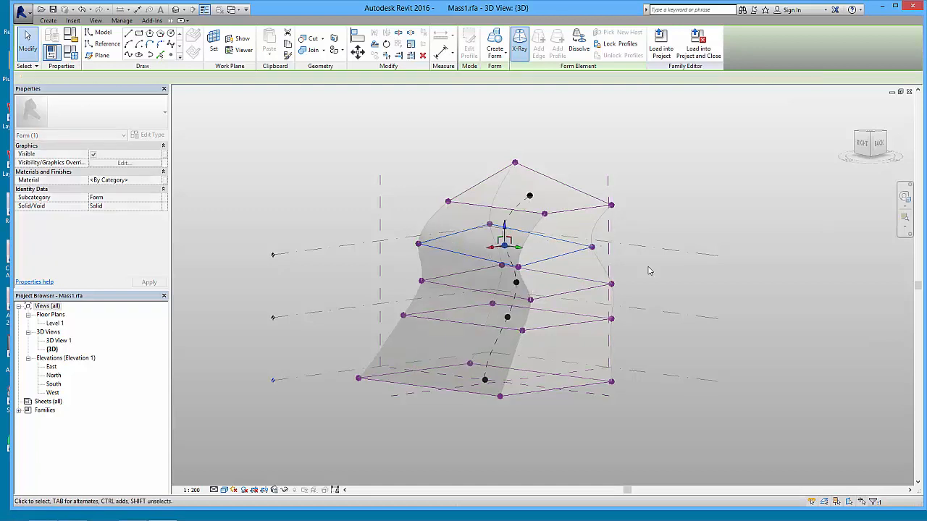
pyautogui.click(686, 250)
pyautogui.keyDown('shift'); pyautogui.moveTo(602, 269); pyautogui.dragTo(683, 319, button='middle'); pyautogui.keyUp('shift')
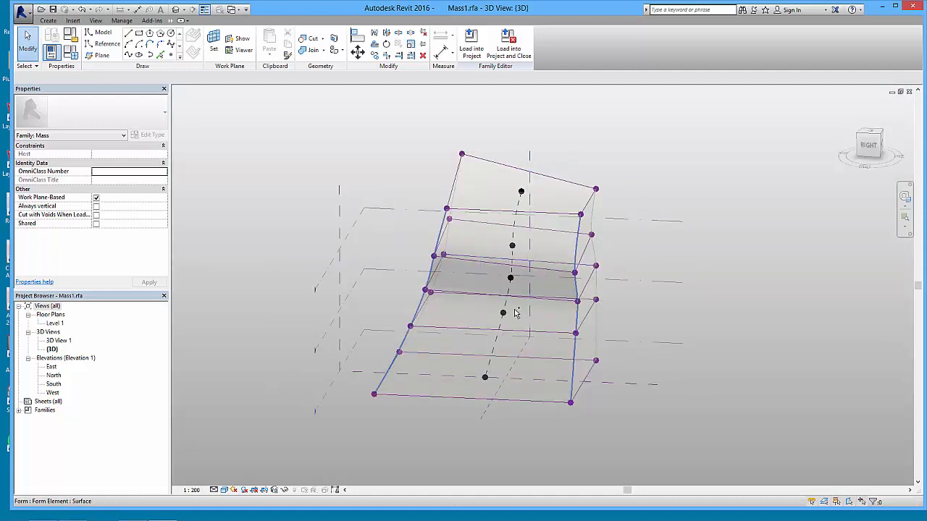
pyautogui.hotkey('ctrl', 'z')
# - Turn off X-Ray for the whole form to return it to its solid display
pyautogui.keyDown('shift'); pyautogui.moveTo(661, 191); pyautogui.dragTo(685, 248, button='middle'); pyautogui.keyUp('shift')
pyautogui.keyDown('shift'); pyautogui.moveTo(608, 270); pyautogui.dragTo(546, 318, button='middle'); pyautogui.keyUp('shift')
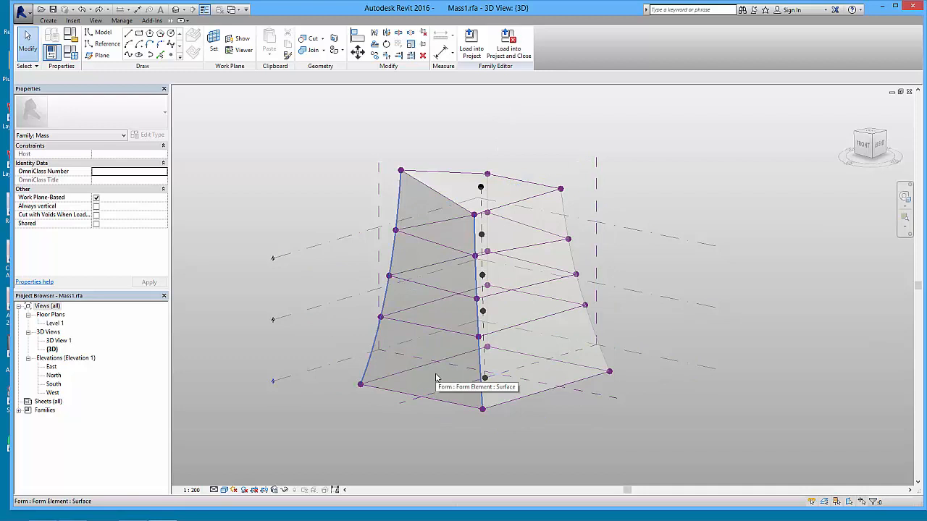
pyautogui.click(420, 185)
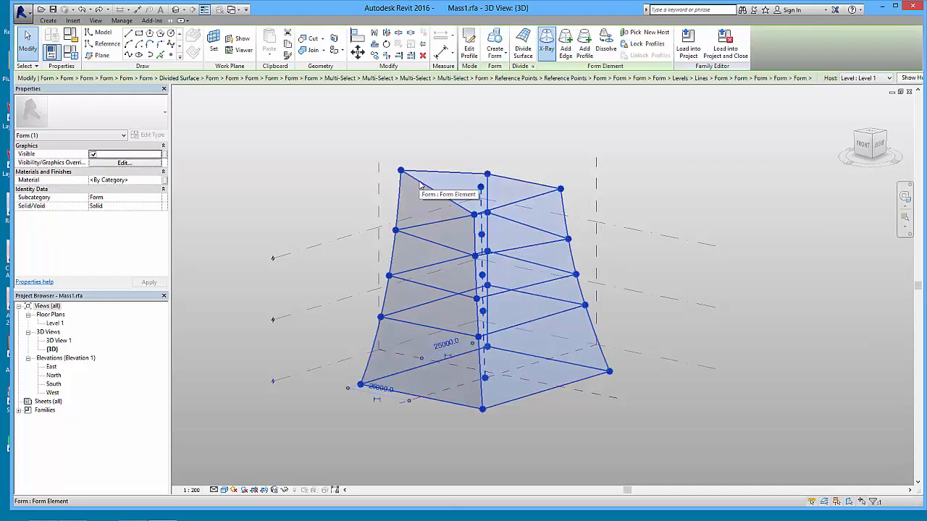
pyautogui.click(546, 42)
pyautogui.click(470, 130)
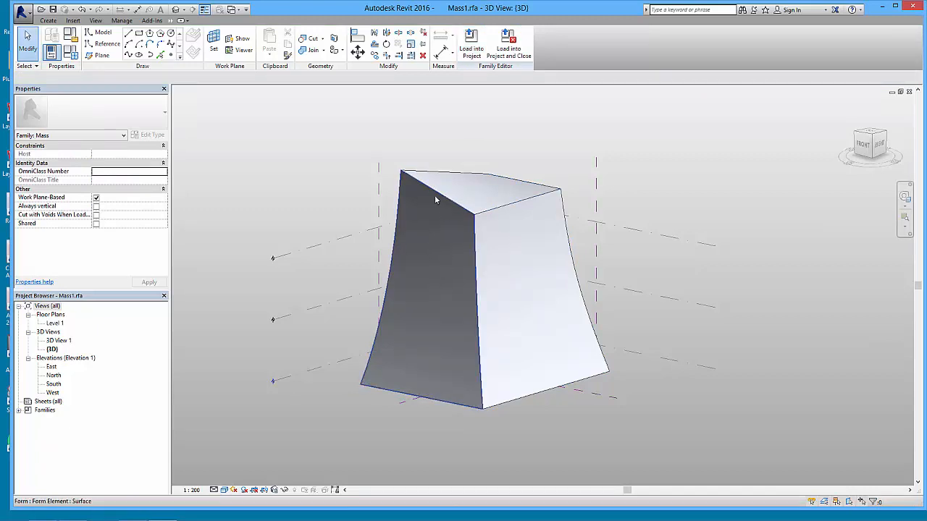
# - Check which side faces and added profile edges of the form can be selected individually
pyautogui.click(436, 345)
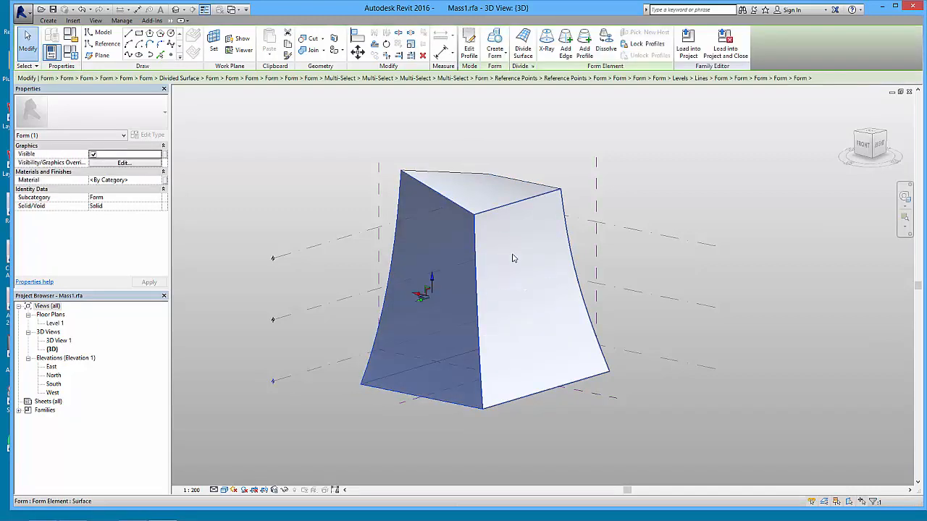
pyautogui.click(517, 291)
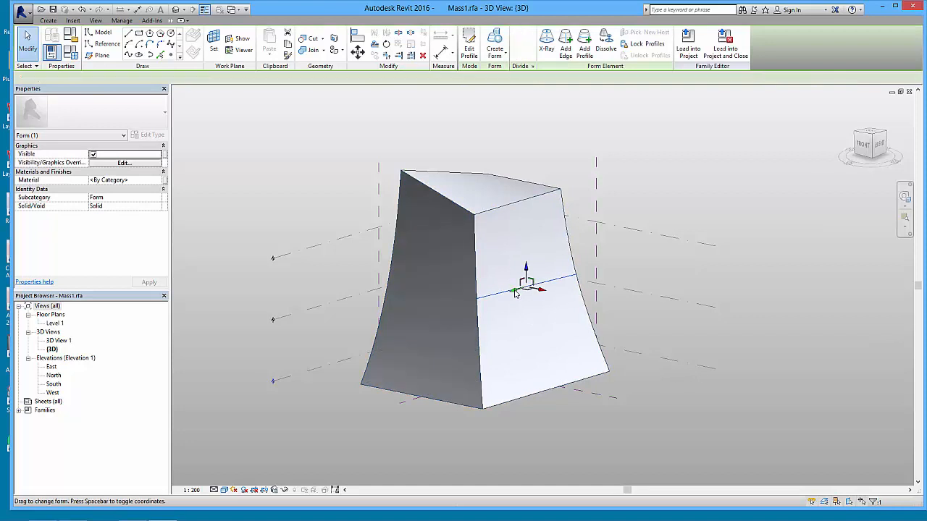
pyautogui.click(512, 252)
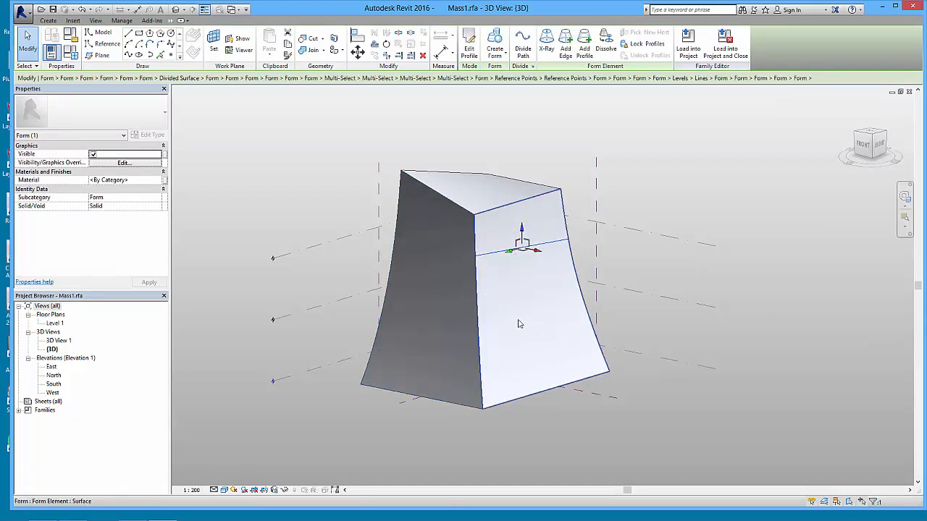
pyautogui.click(447, 266)
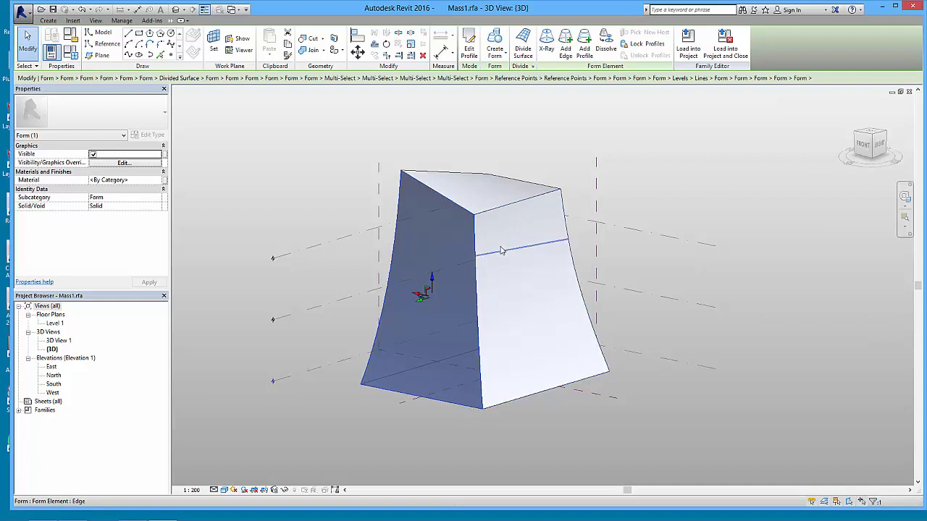
pyautogui.press('Escape')
# - Add a vertical edge near the middle of the form's front face and check the two resulting halves
pyautogui.click(433, 214)
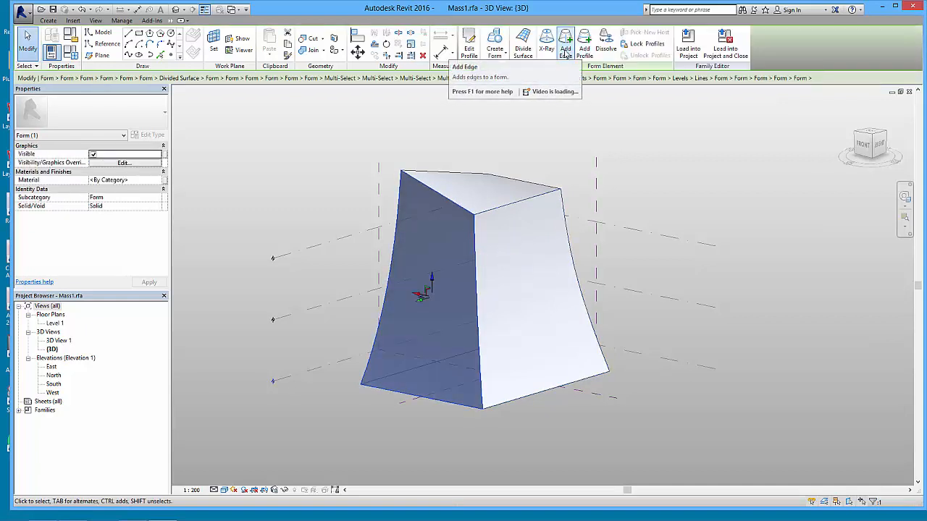
pyautogui.click(565, 52)
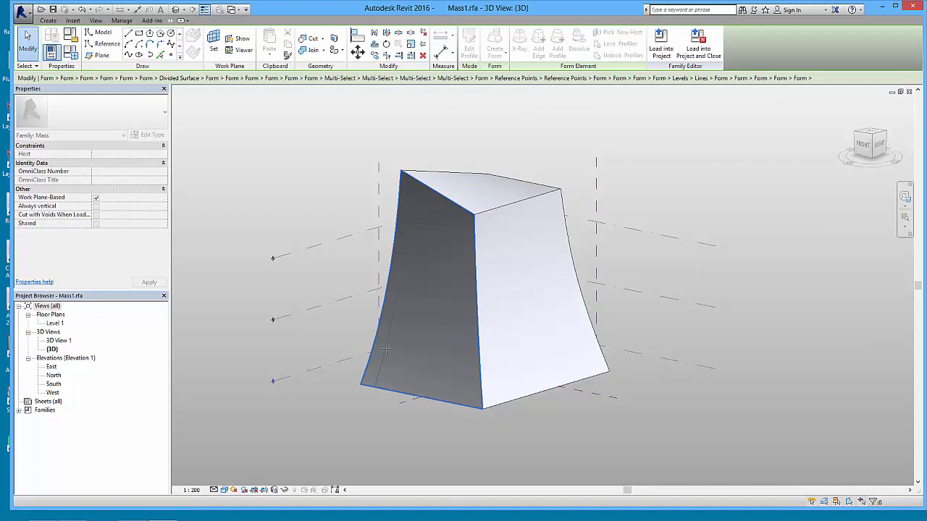
pyautogui.click(421, 382)
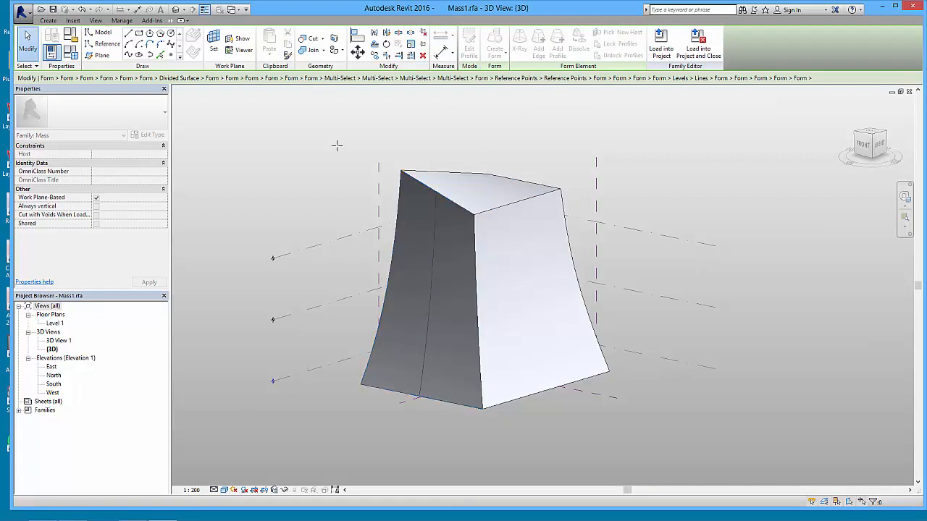
pyautogui.click(408, 303)
pyautogui.click(450, 311)
pyautogui.click(409, 317)
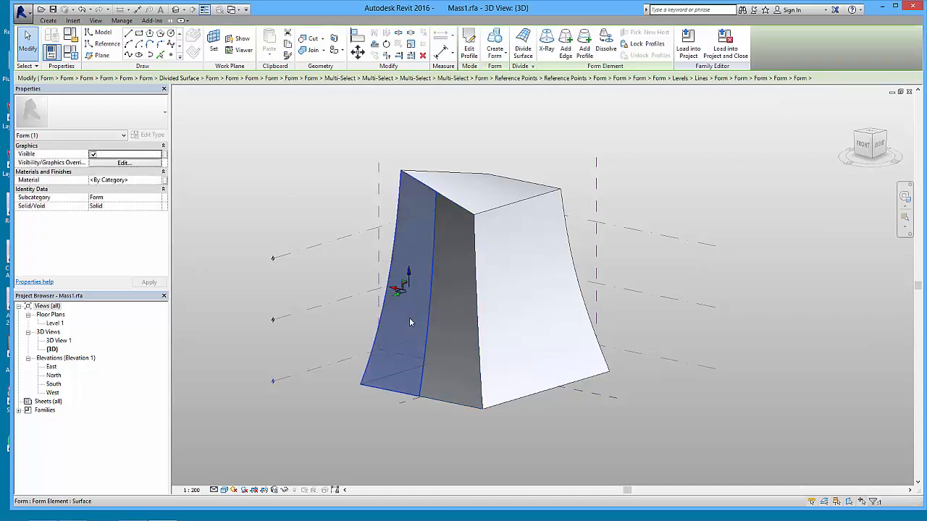
pyautogui.click(450, 310)
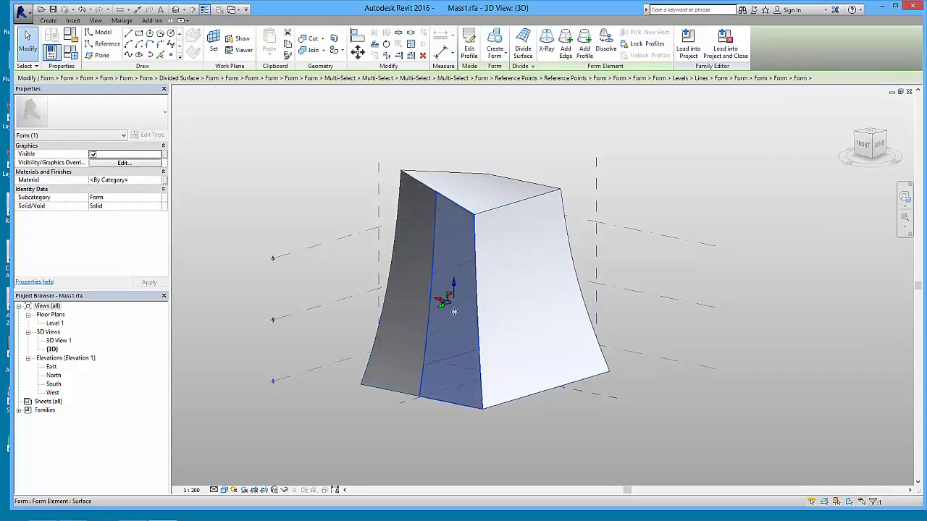
# - Add two vertical edges to the form's right face to split it into three strips
pyautogui.click(499, 310)
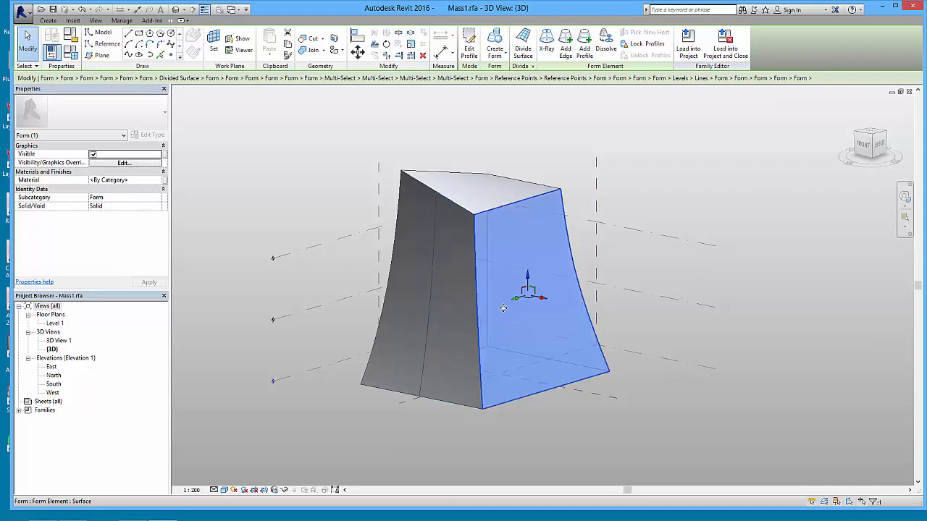
pyautogui.click(585, 44)
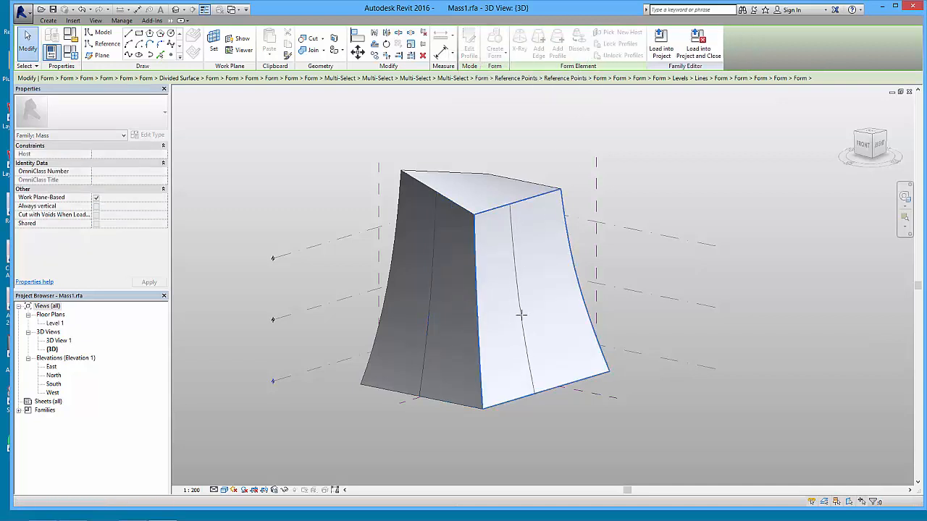
pyautogui.click(503, 316)
pyautogui.click(546, 306)
pyautogui.click(28, 47)
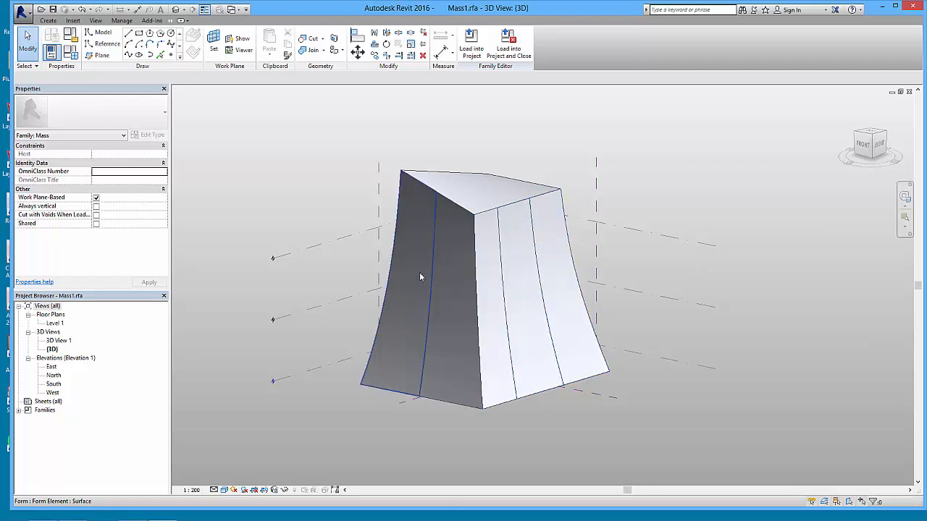
# - Review the default divide settings and divide the right face's strip nearest the front into a 10 by 10 U/V grid
pyautogui.keyDown('shift'); pyautogui.moveTo(616, 272); pyautogui.dragTo(571, 285, button='middle'); pyautogui.keyUp('shift')
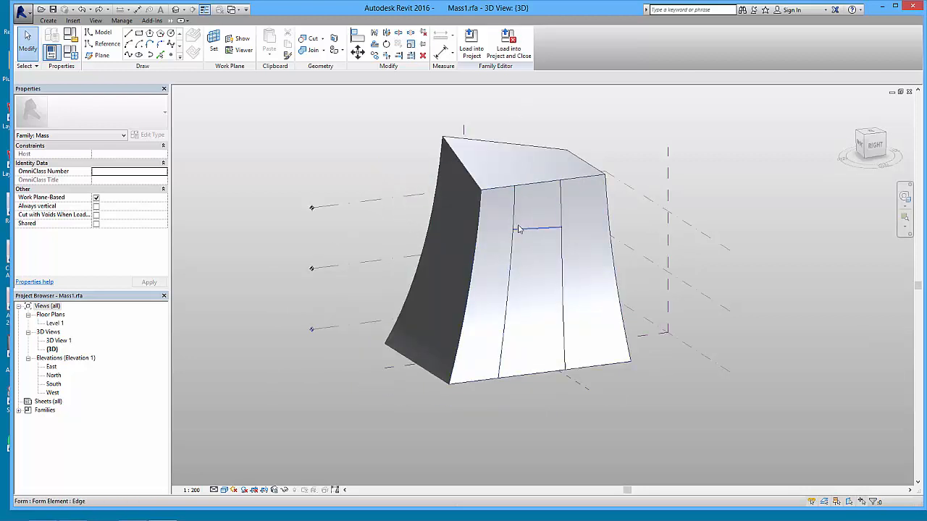
pyautogui.click(484, 267)
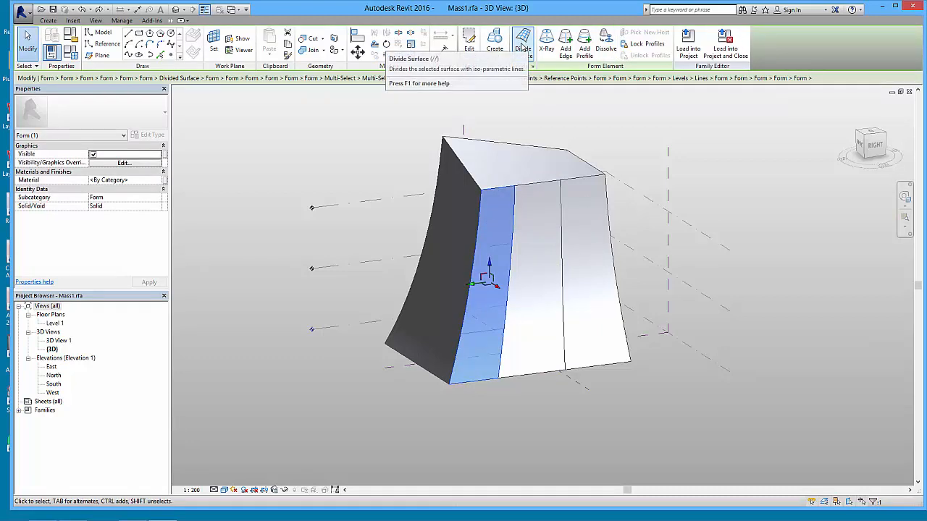
pyautogui.click(523, 50)
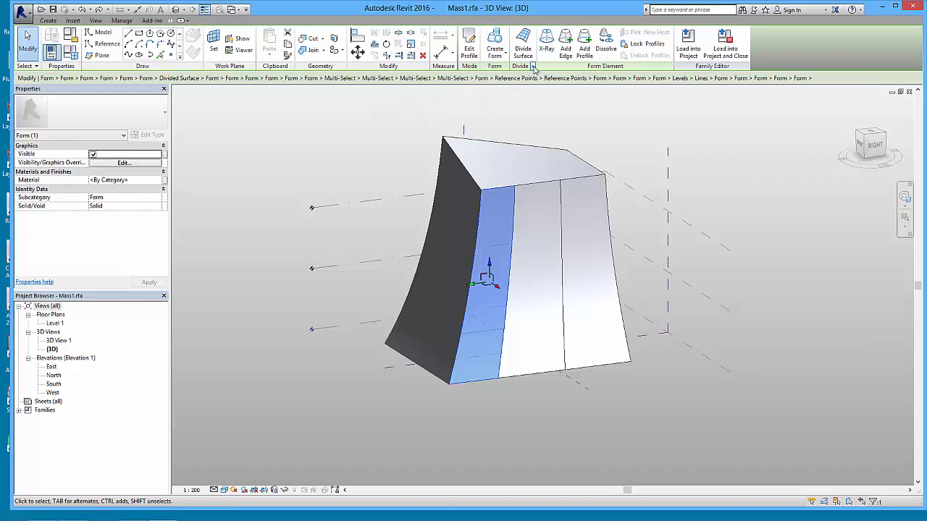
pyautogui.click(533, 68)
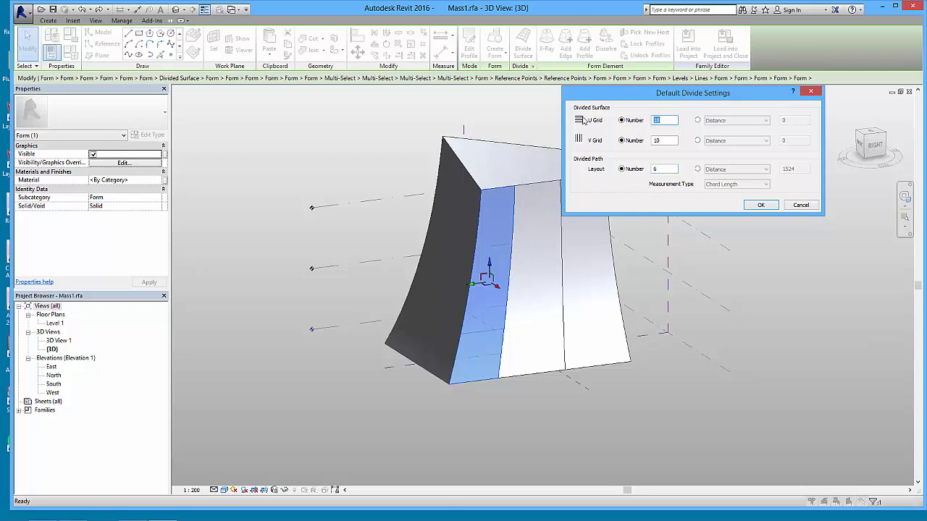
pyautogui.click(761, 207)
pyautogui.click(801, 205)
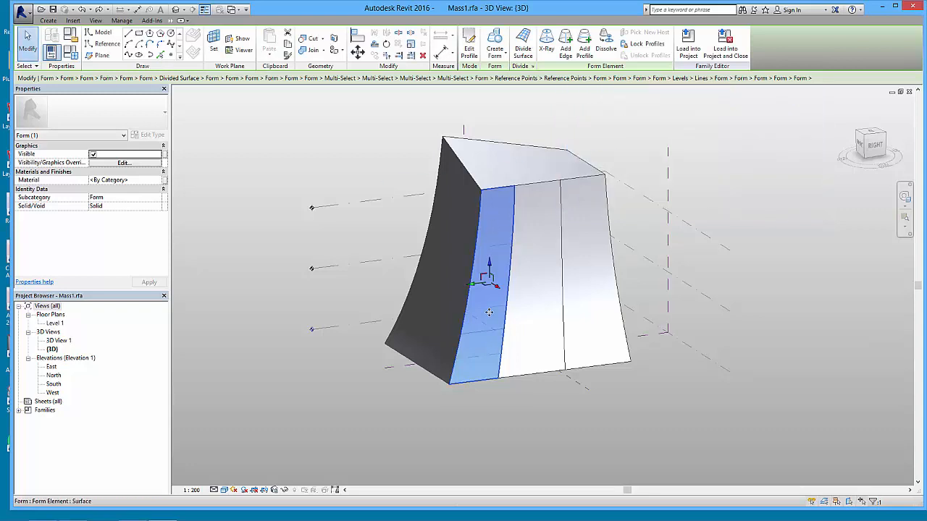
pyautogui.click(524, 42)
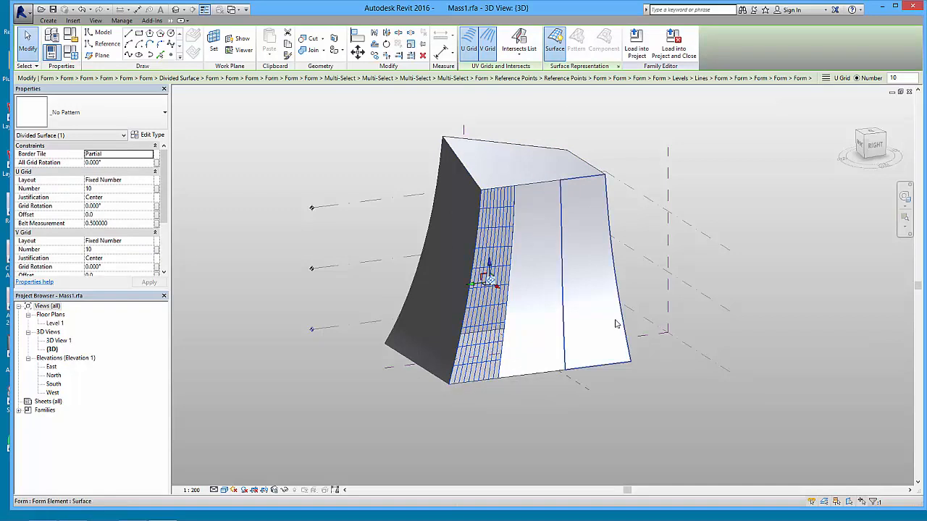
# - Divide the form's back face into a U/V grid with 10 divisions in each direction
pyautogui.keyDown('shift'); pyautogui.moveTo(609, 319); pyautogui.dragTo(382, 307, button='middle'); pyautogui.keyUp('shift')
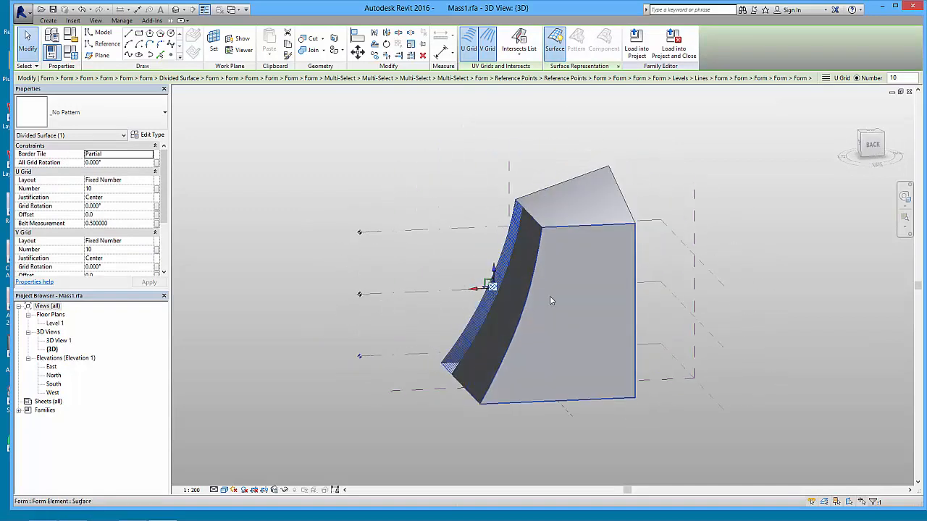
pyautogui.click(576, 297)
pyautogui.moveTo(574, 281); pyautogui.dragTo(543, 255, button='middle')
pyautogui.click(523, 43)
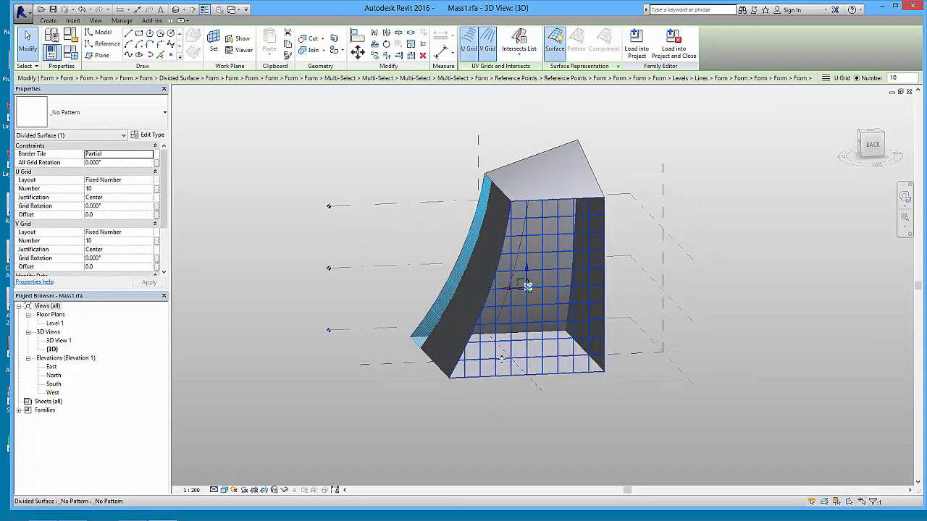
# - Divide the middle strip of the right face into a 10 by 10 U/V grid
pyautogui.keyDown('shift'); pyautogui.moveTo(429, 324); pyautogui.dragTo(500, 353, button='middle'); pyautogui.keyUp('shift')
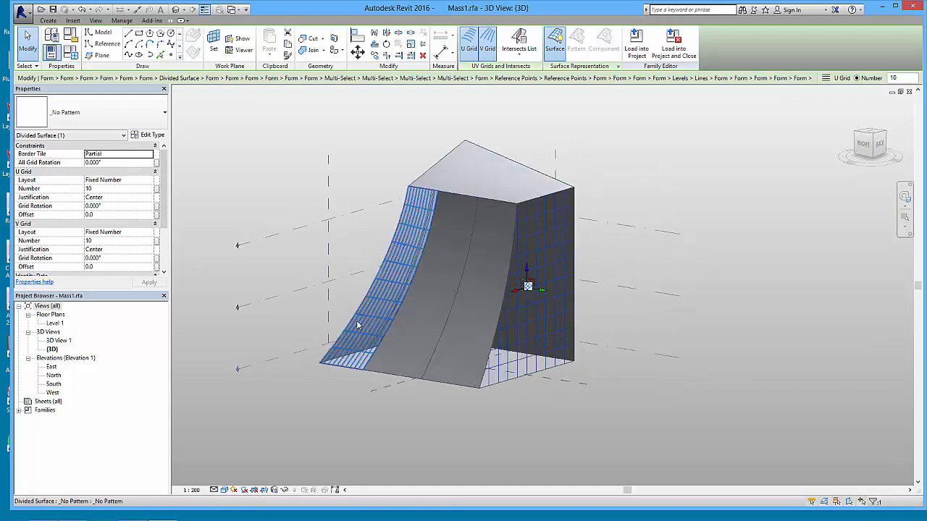
pyautogui.keyDown('shift'); pyautogui.moveTo(441, 331); pyautogui.dragTo(627, 326, button='middle'); pyautogui.keyUp('shift')
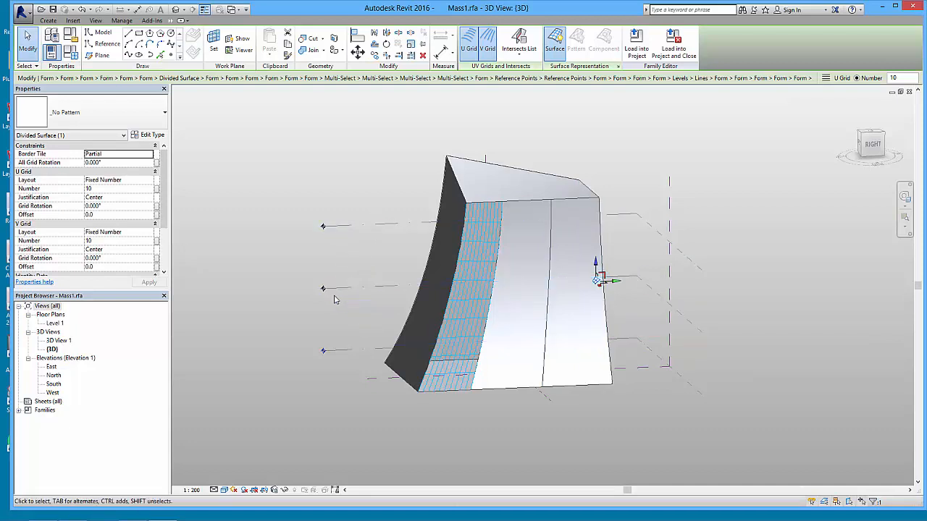
pyautogui.click(537, 229)
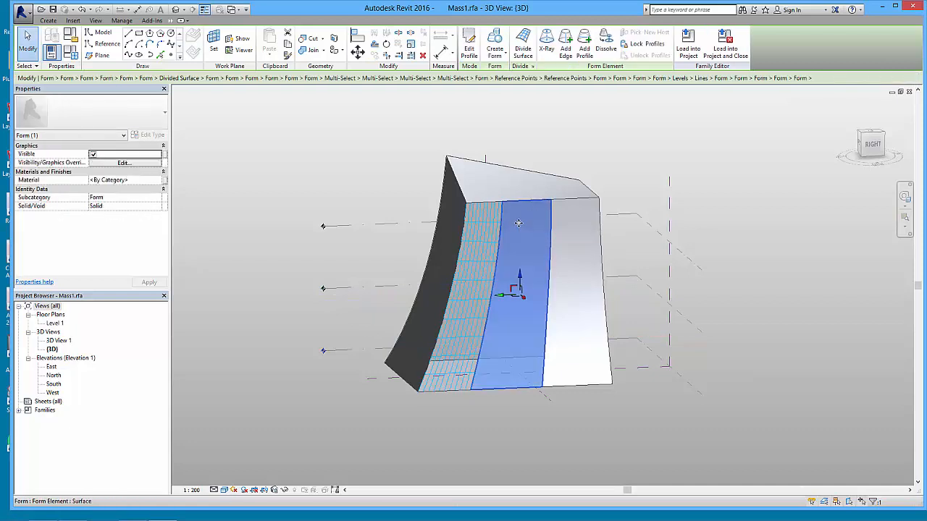
pyautogui.click(523, 45)
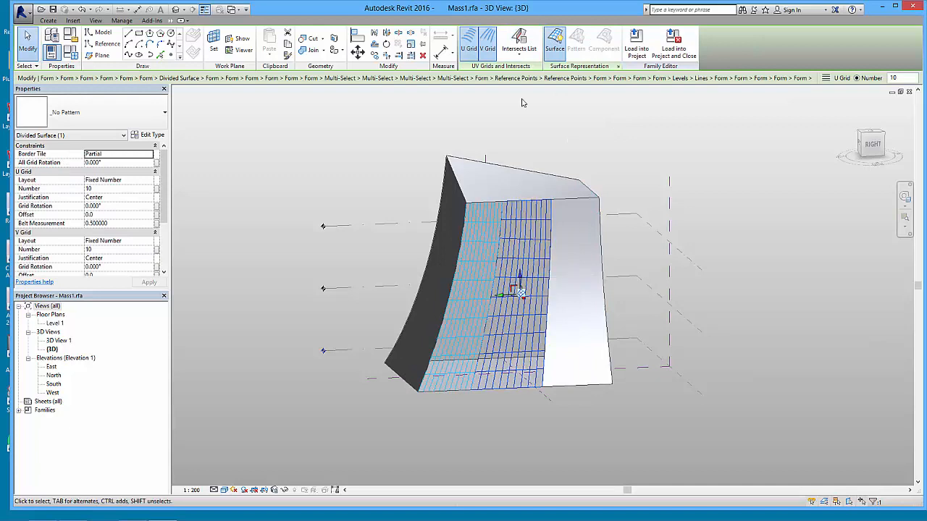
# - Turn off both the U grid and the V grid on the right face's middle strip
pyautogui.click(468, 45)
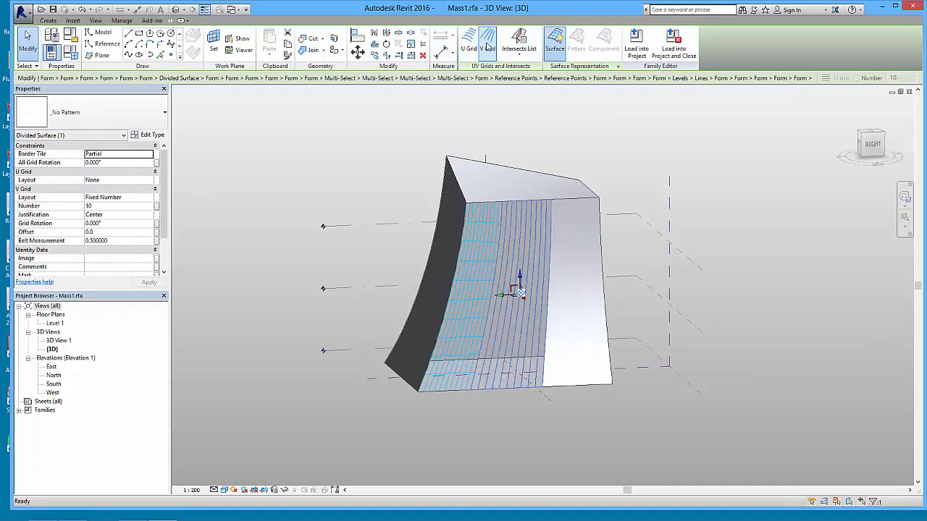
pyautogui.click(487, 45)
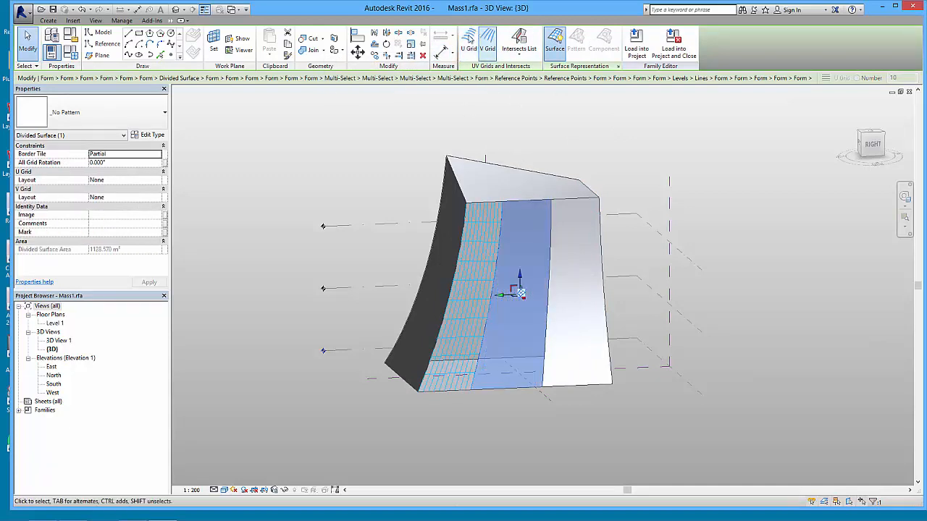
pyautogui.click(486, 42)
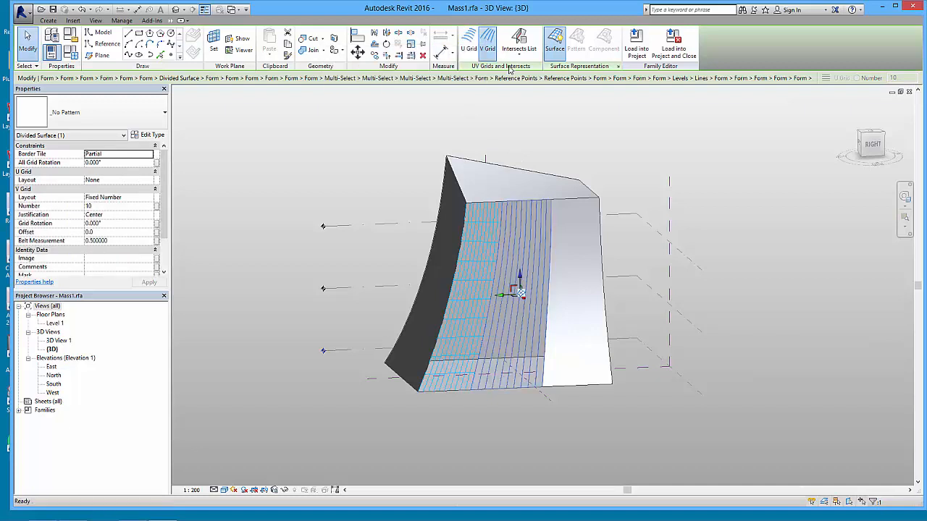
pyautogui.click(486, 42)
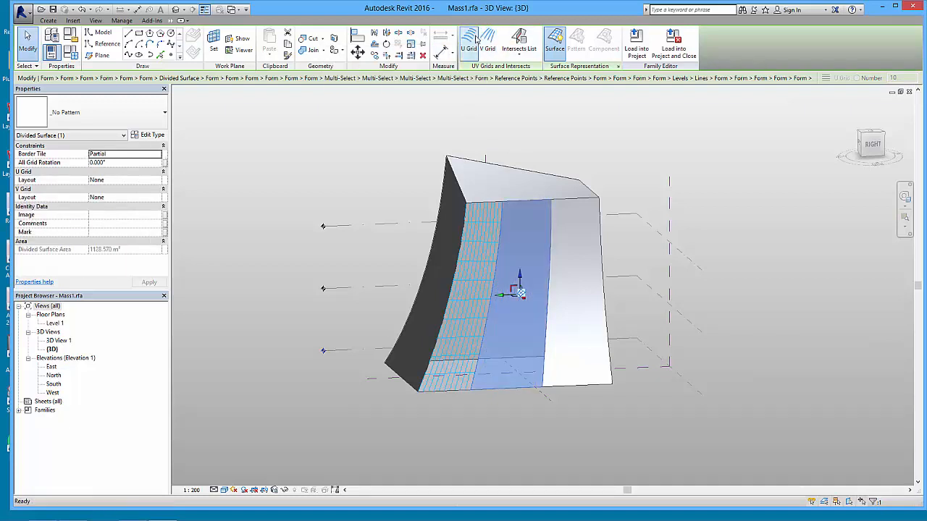
# - Divide the right face's middle strip by its intersections with Level 2 and Level 3, using the Intersects List
pyautogui.click(521, 56)
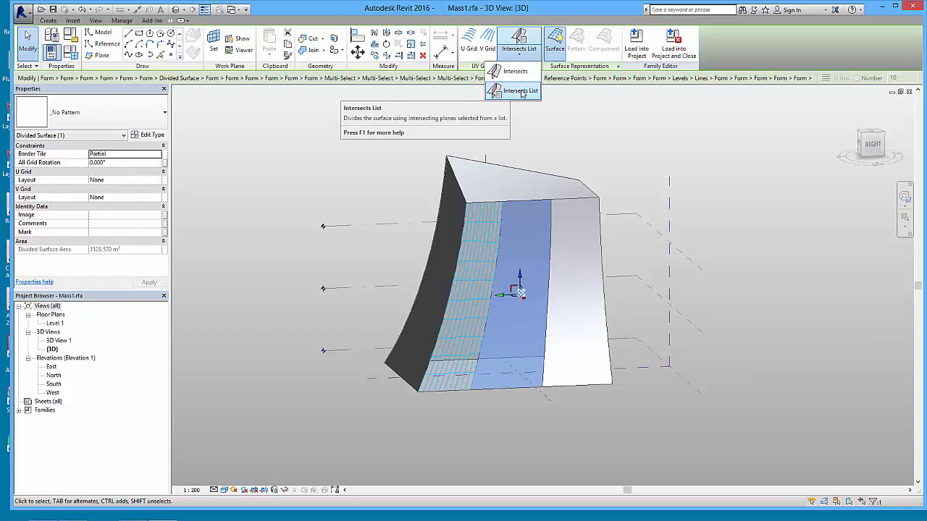
pyautogui.click(521, 92)
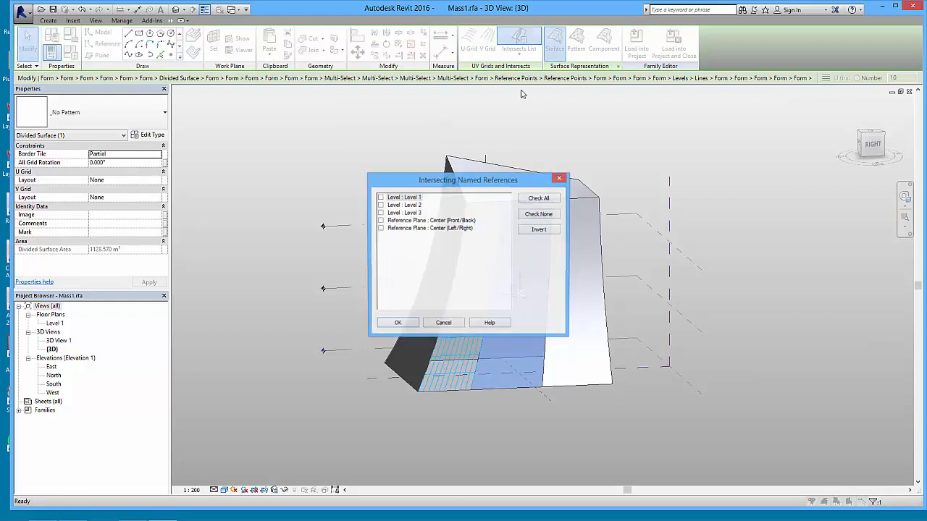
pyautogui.click(380, 206)
pyautogui.click(380, 214)
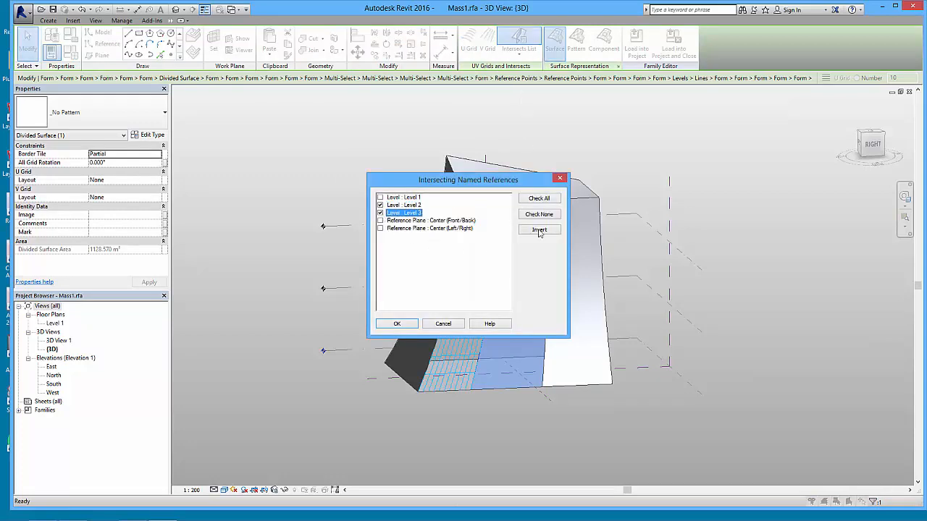
pyautogui.click(398, 325)
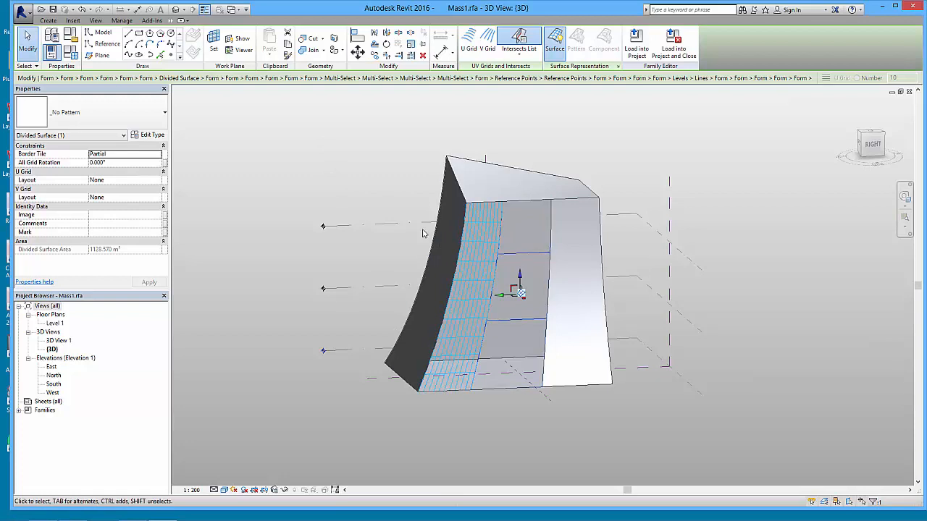
# - Apply the Hexagon pattern to the form's divided back face and display its surface grid together with the pattern
pyautogui.keyDown('shift'); pyautogui.moveTo(431, 239); pyautogui.dragTo(530, 237, button='middle'); pyautogui.keyUp('shift')
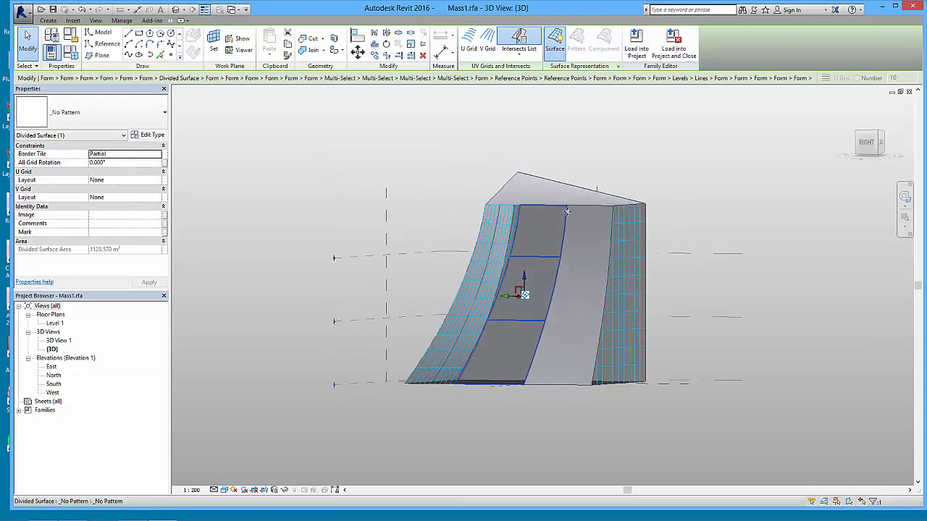
pyautogui.keyDown('shift'); pyautogui.moveTo(517, 290); pyautogui.dragTo(550, 304, button='middle'); pyautogui.keyUp('shift')
pyautogui.click(615, 268)
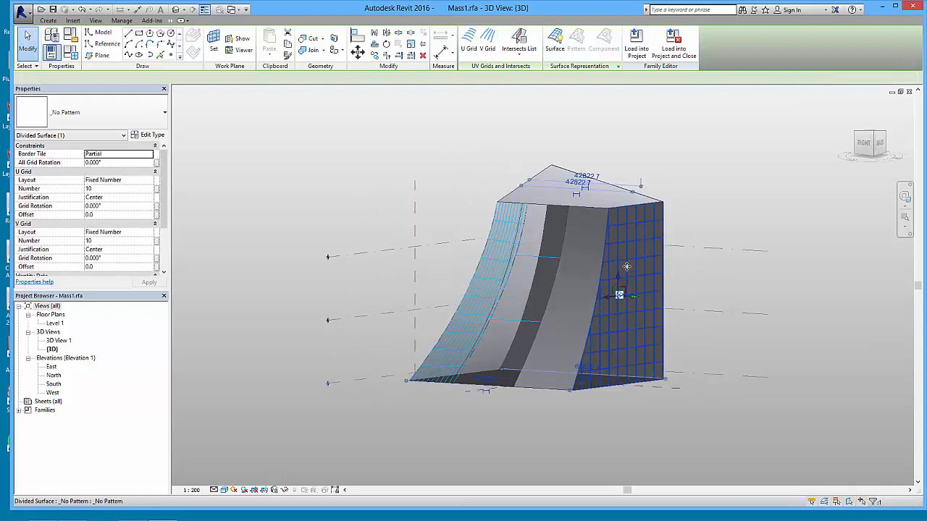
pyautogui.click(556, 49)
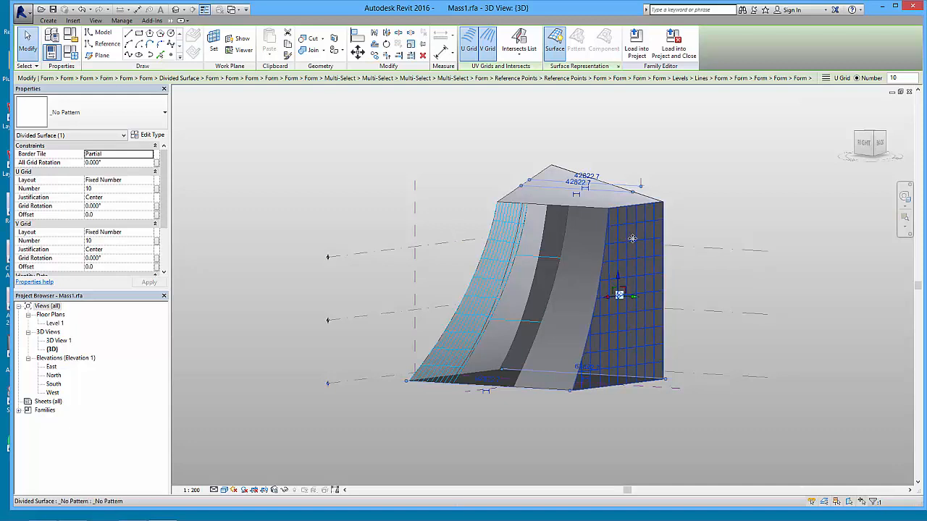
pyautogui.click(134, 114)
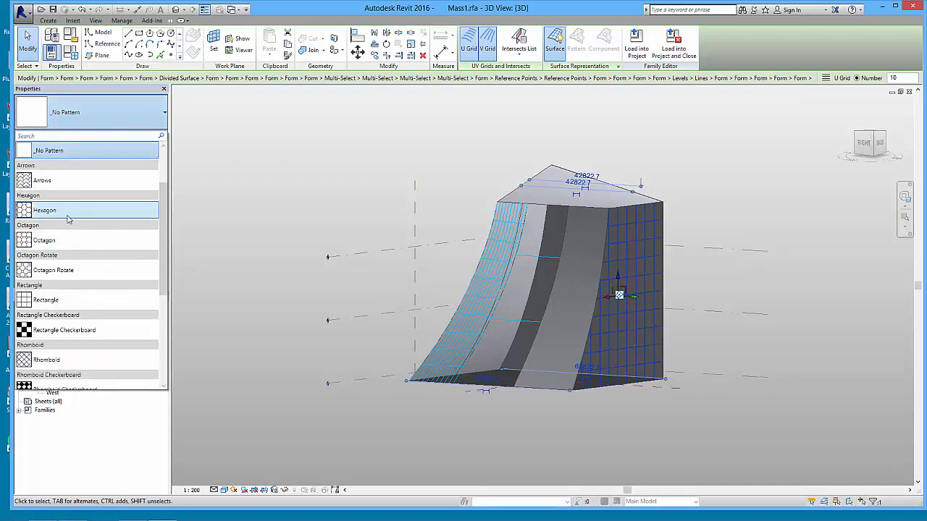
pyautogui.click(74, 211)
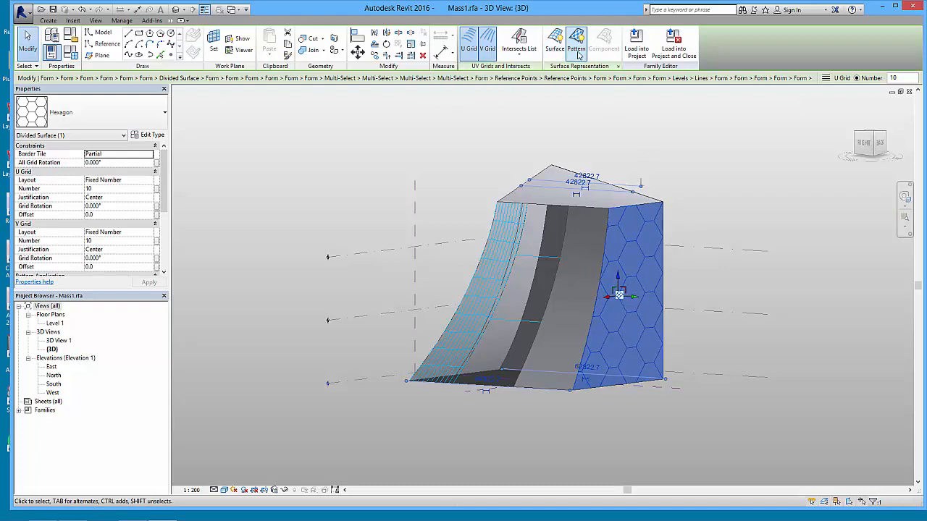
pyautogui.click(555, 43)
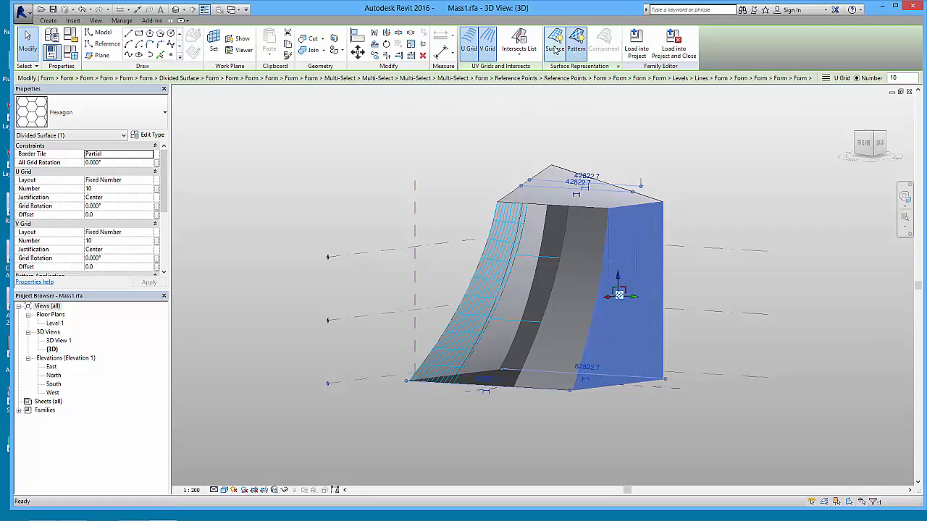
# - Set the back face's U grid to a fixed number of 30 divisions
pyautogui.scroll(5, 538, 265)
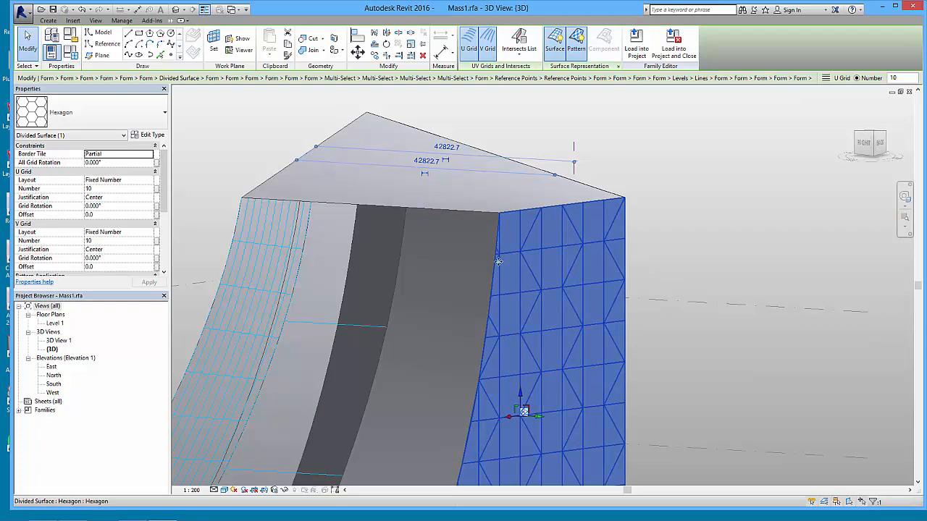
pyautogui.moveTo(570, 313); pyautogui.dragTo(582, 231, button='middle')
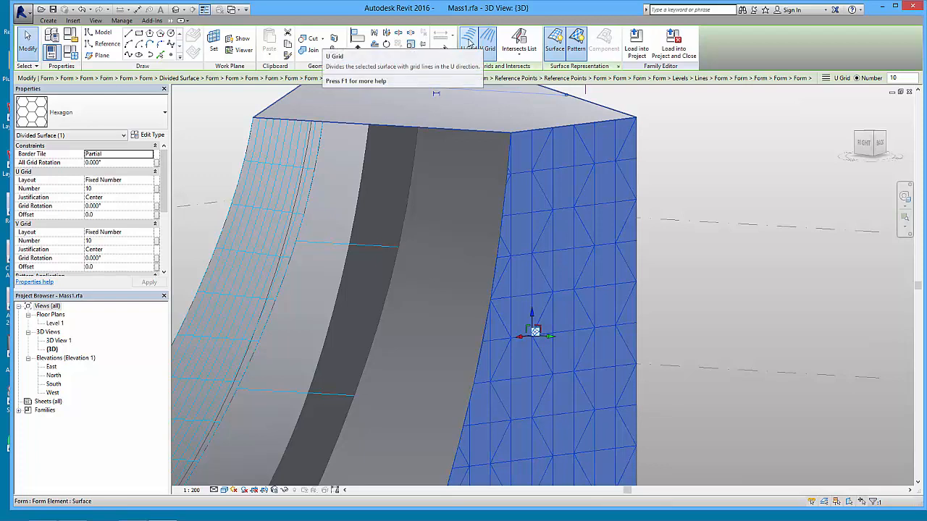
pyautogui.click(107, 188)
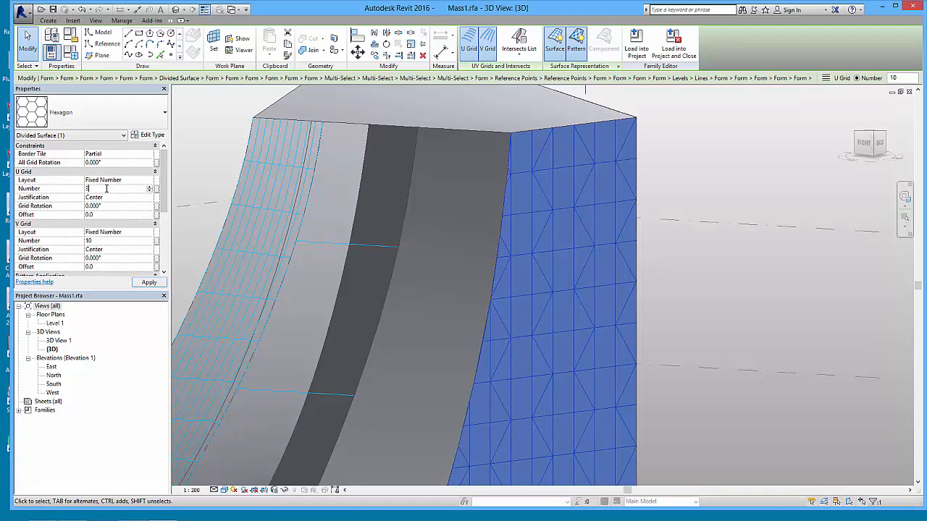
pyautogui.click(149, 283)
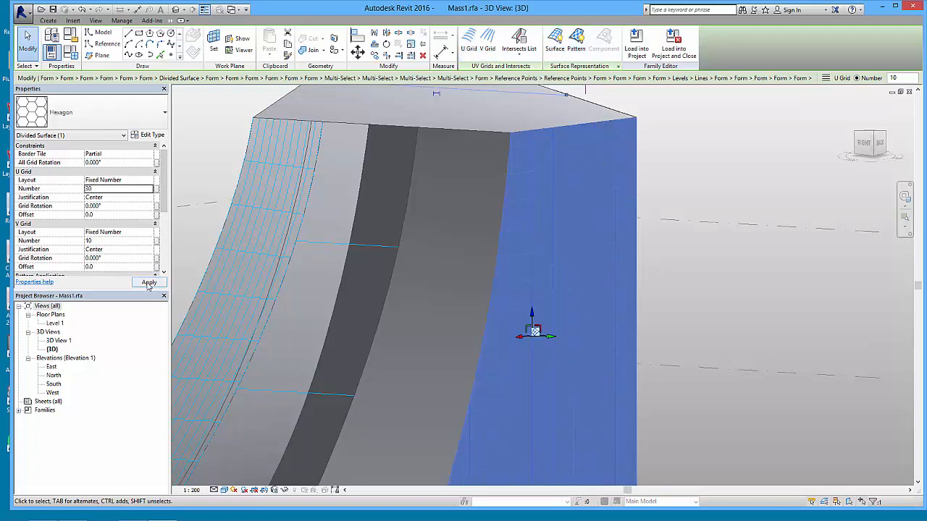
pyautogui.moveTo(551, 454); pyautogui.dragTo(534, 290, button='middle')
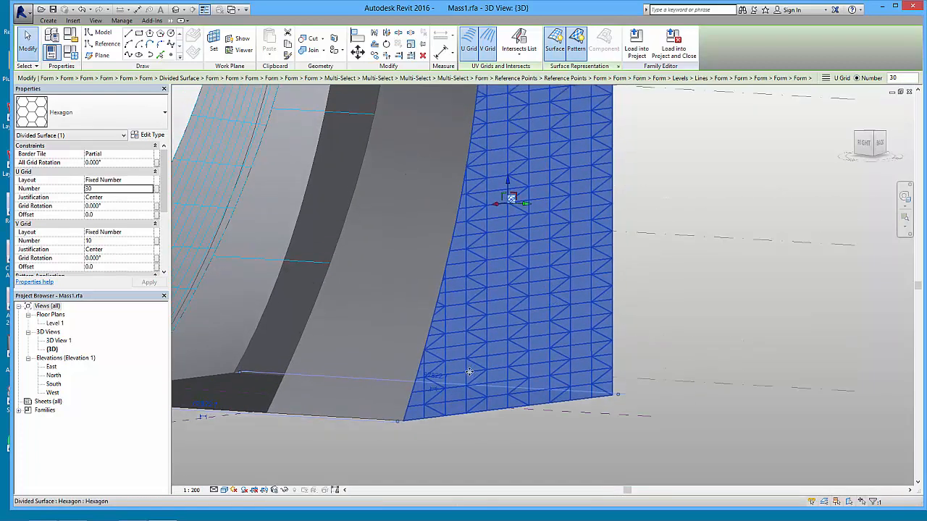
# - Set the V grid of the hexagon-patterned back face to 20 divisions
pyautogui.click(105, 241)
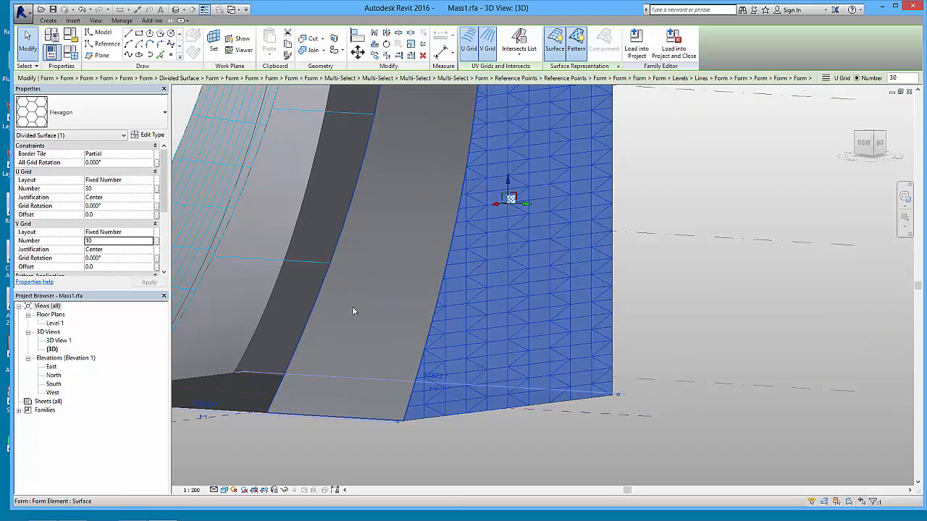
pyautogui.doubleClick(100, 241)
pyautogui.write('20')
pyautogui.press('Return')
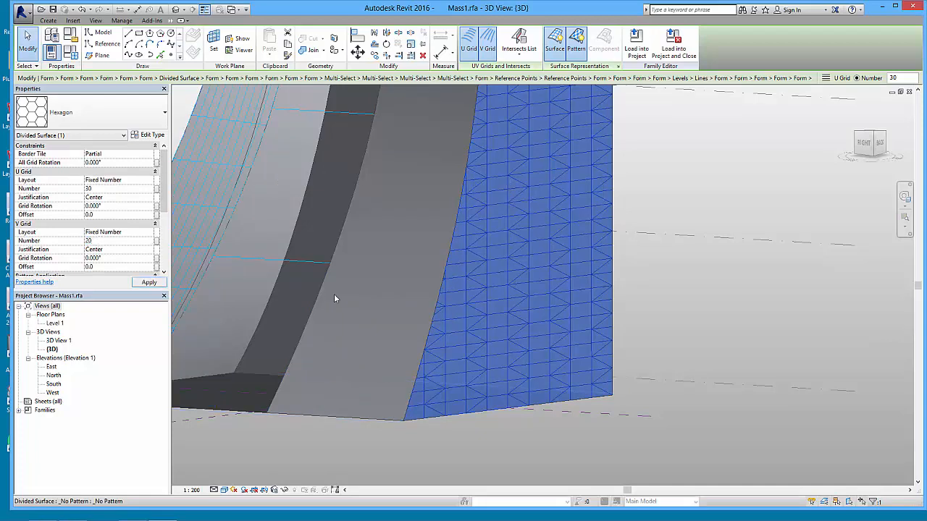
pyautogui.click(621, 261)
pyautogui.moveTo(620, 260); pyautogui.dragTo(615, 335, button='middle')
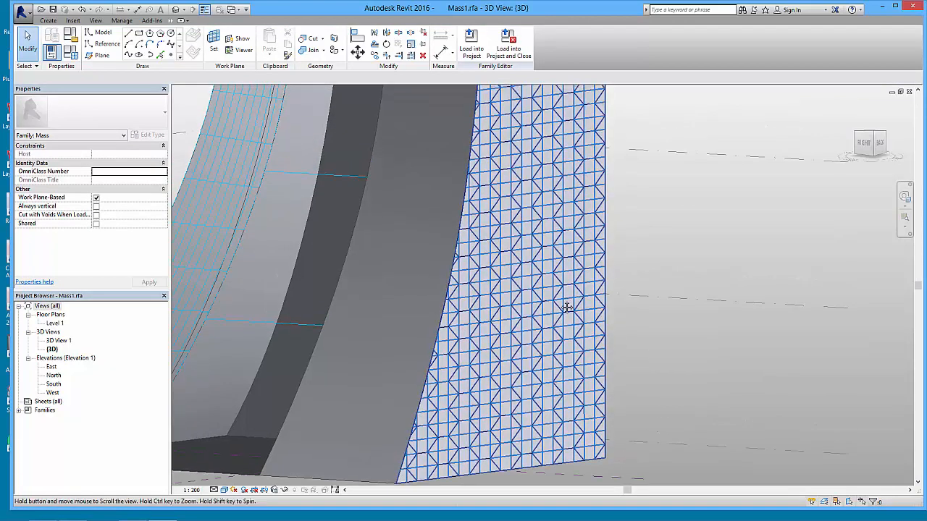
pyautogui.moveTo(564, 297); pyautogui.dragTo(604, 339, button='middle')
pyautogui.scroll(-1, 604, 338)
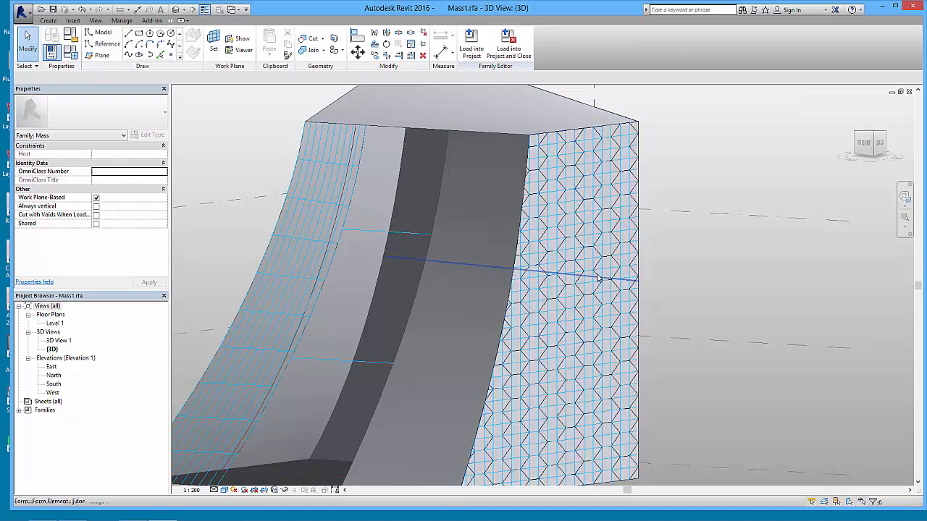
pyautogui.moveTo(593, 337)
pyautogui.mouseDown(button='middle')
pyautogui.moveTo(593, 317)
pyautogui.moveTo(593, 325)
pyautogui.mouseUp(button='middle')
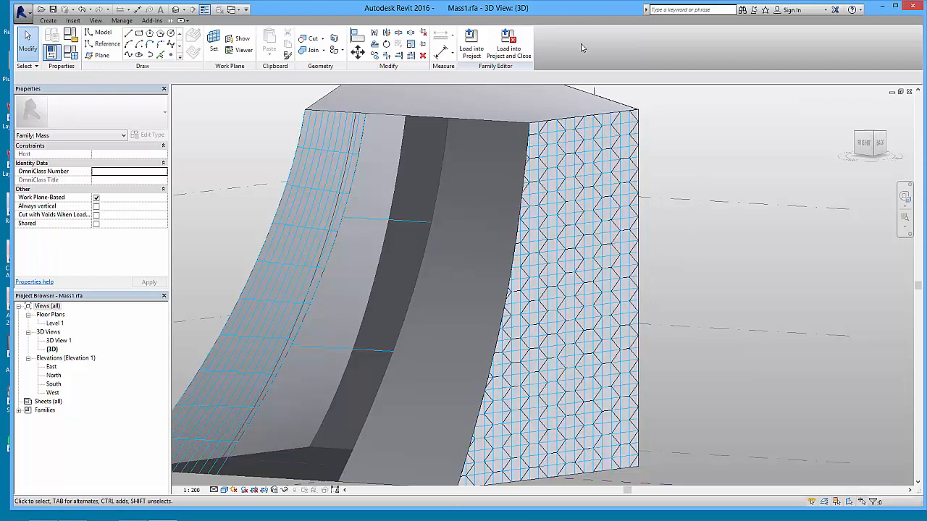
# - Hide the surface grid of the hexagon-patterned back face and check its Surface Representation options
pyautogui.click(614, 141)
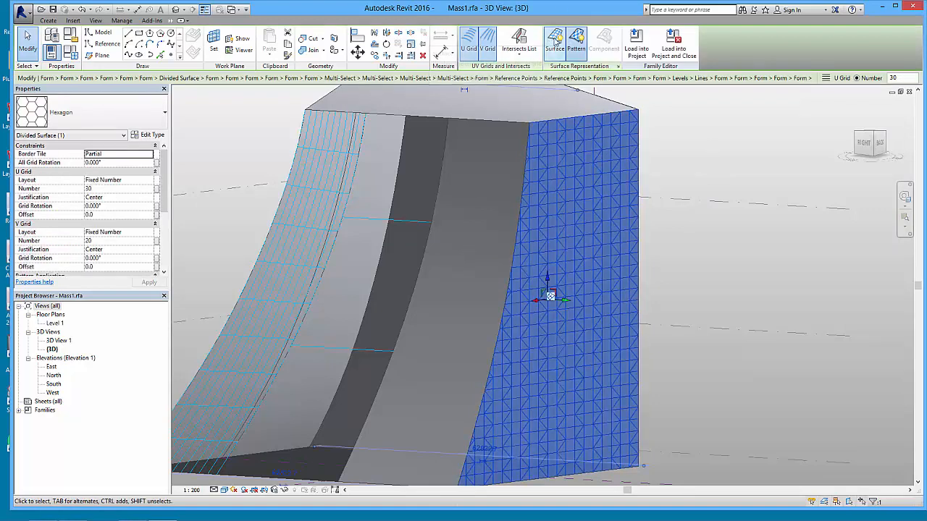
pyautogui.click(555, 51)
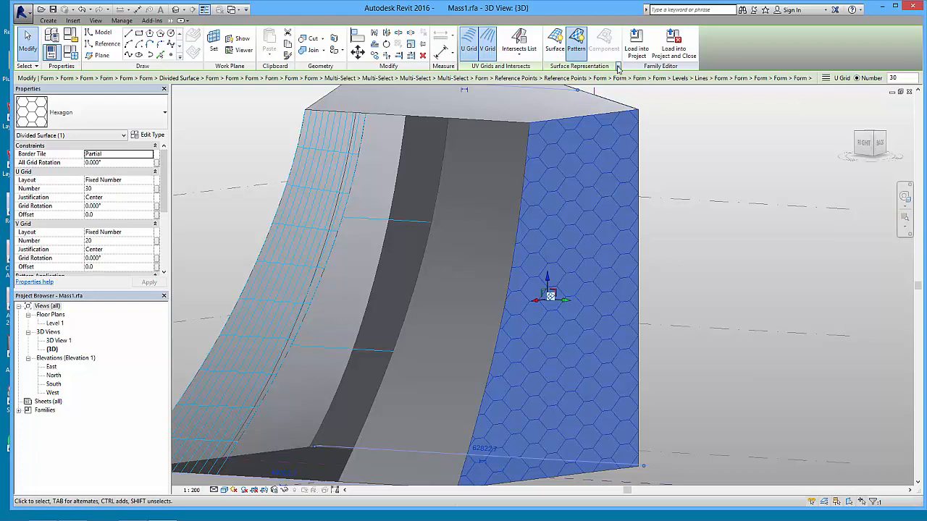
pyautogui.click(618, 67)
pyautogui.click(267, 134)
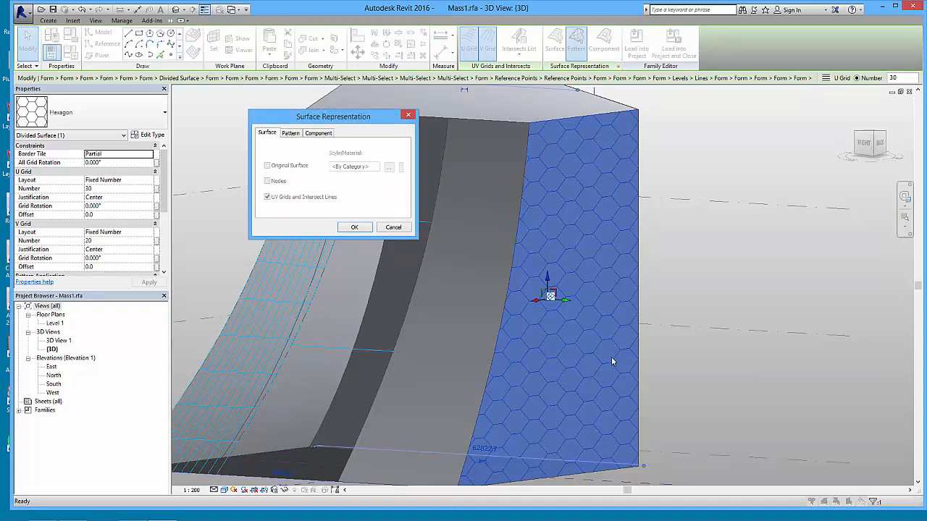
pyautogui.click(393, 227)
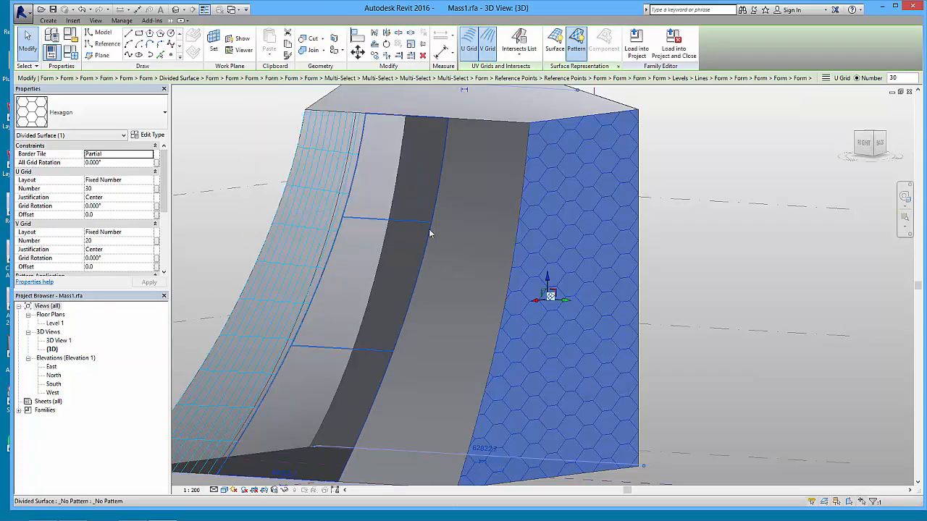
# - Display the back face's surface grid and enable Nodes in its Surface Representation settings
pyautogui.click(578, 52)
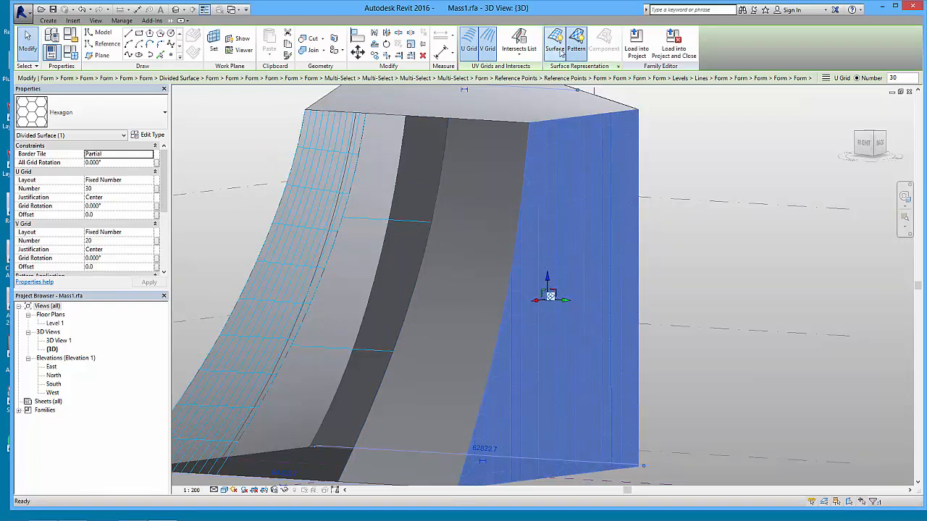
pyautogui.click(618, 66)
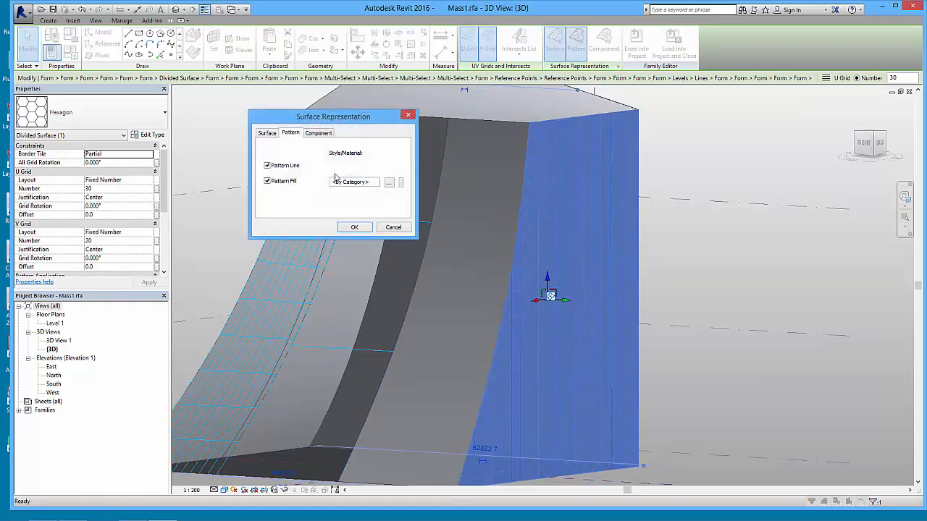
pyautogui.click(268, 133)
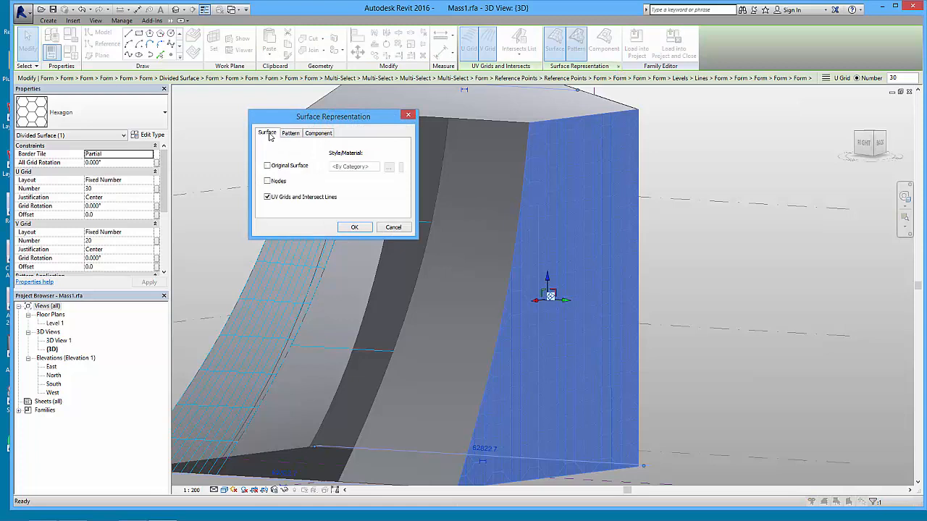
pyautogui.click(267, 181)
pyautogui.click(355, 227)
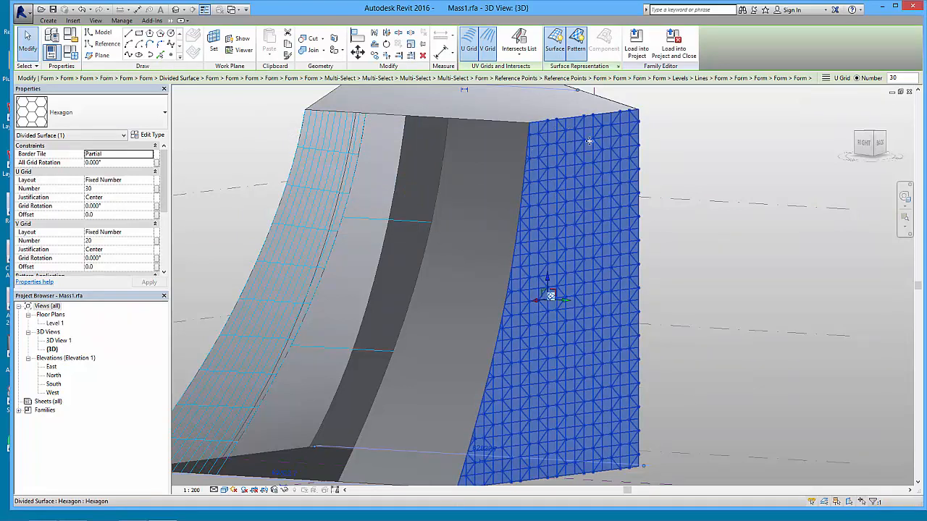
pyautogui.click(691, 189)
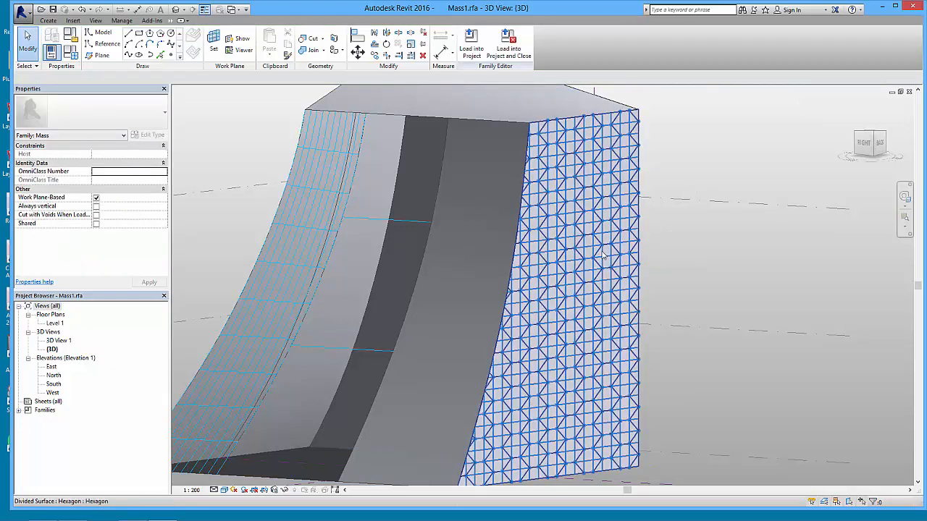
# - Turn on Nodes in the Surface Representation of the right face's 10 by 10 gridded strip
pyautogui.click(304, 207)
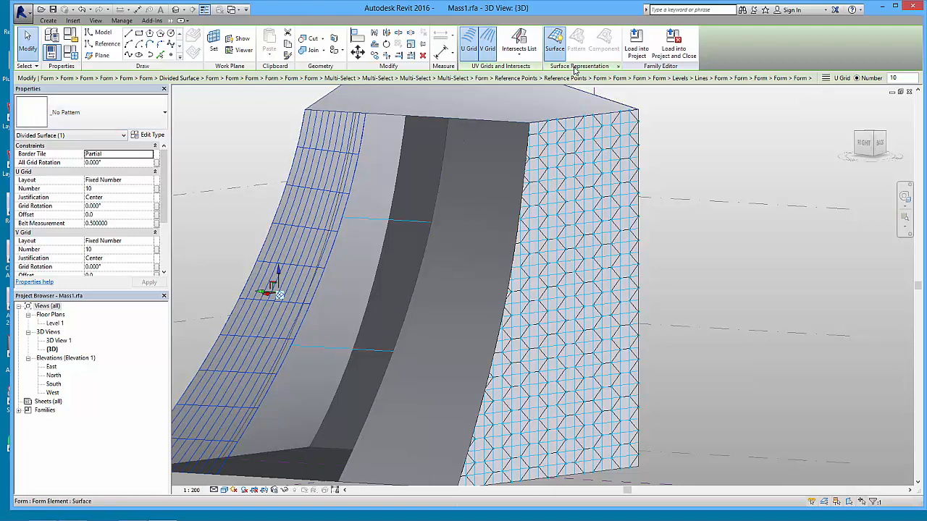
pyautogui.click(617, 67)
pyautogui.click(268, 181)
pyautogui.click(354, 227)
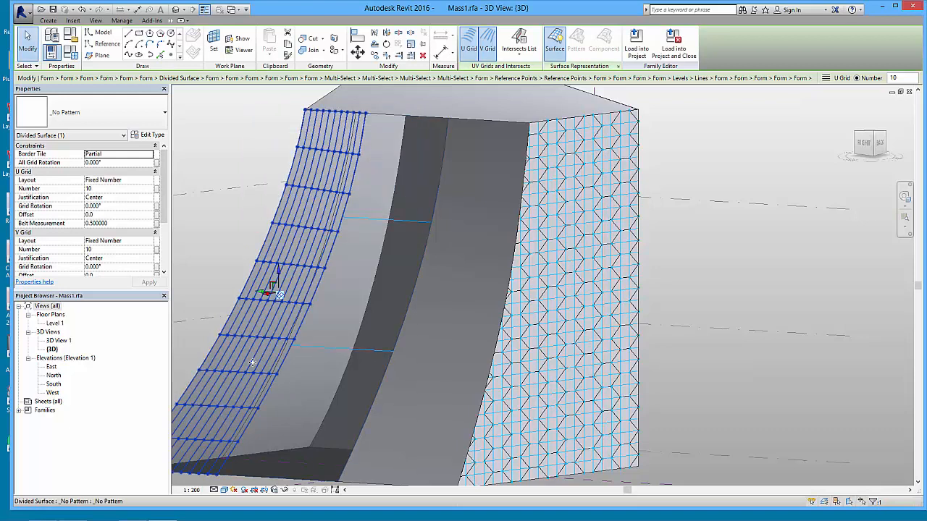
pyautogui.click(270, 139)
pyautogui.moveTo(310, 236); pyautogui.dragTo(659, 263, button='middle')
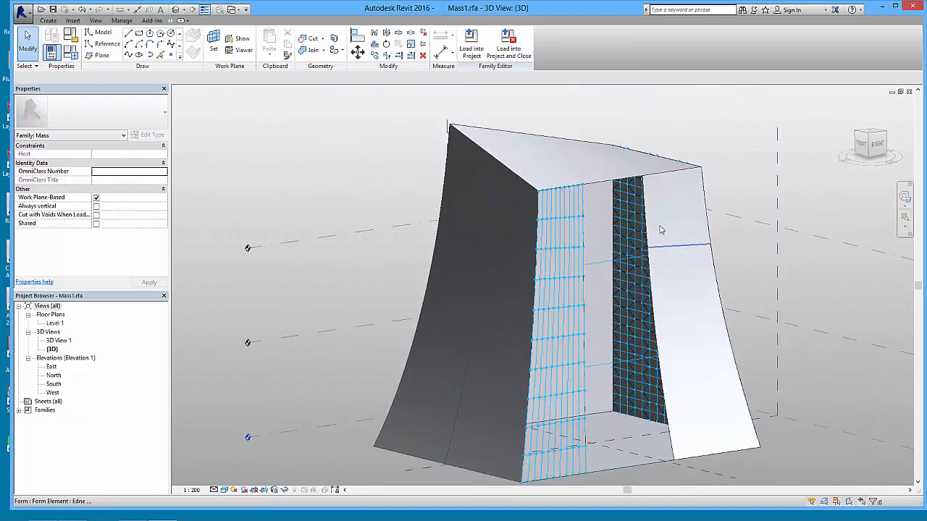
pyautogui.moveTo(533, 377); pyautogui.dragTo(508, 371, button='middle')
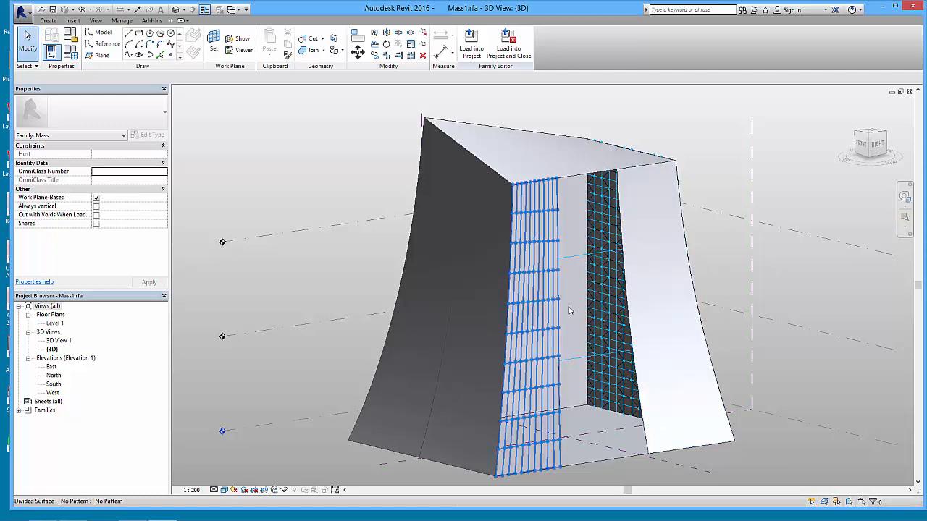
pyautogui.keyDown('shift'); pyautogui.moveTo(662, 275); pyautogui.dragTo(469, 271, button='middle'); pyautogui.keyUp('shift')
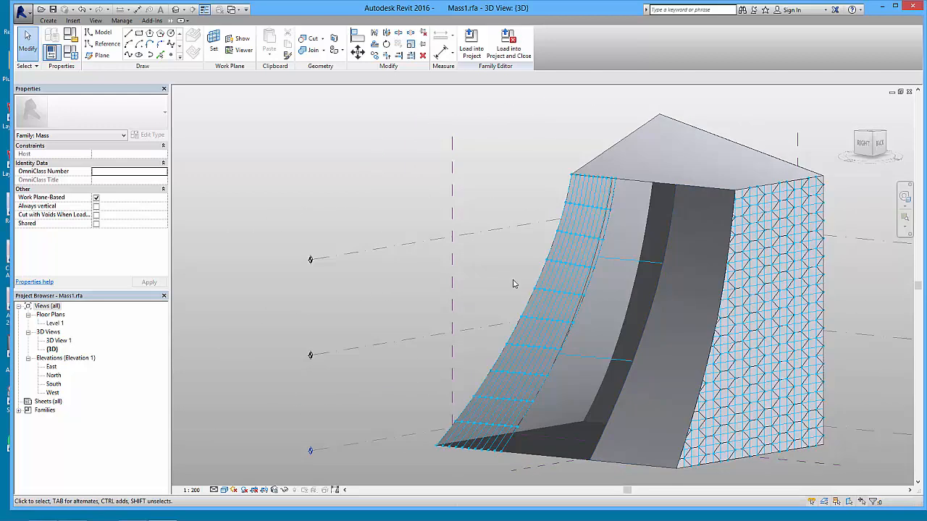
pyautogui.keyDown('shift'); pyautogui.moveTo(662, 352); pyautogui.dragTo(833, 349, button='middle'); pyautogui.keyUp('shift')
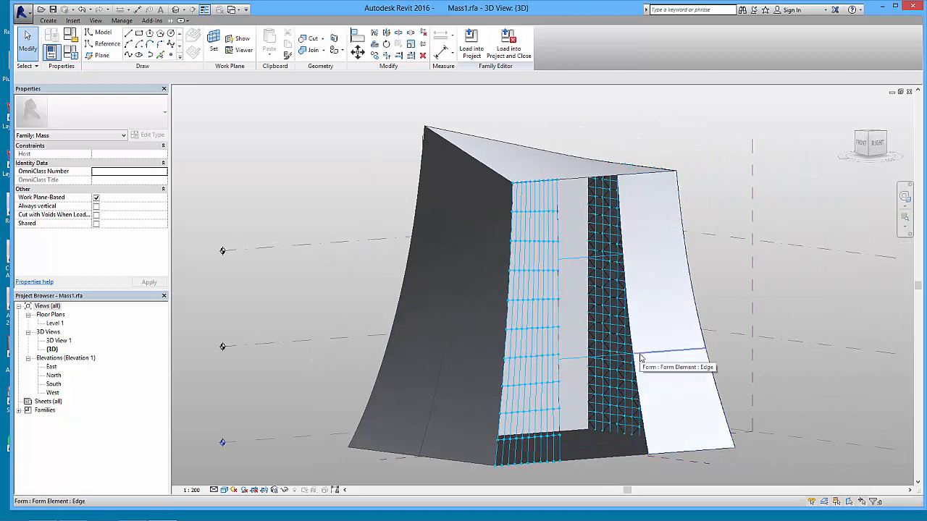
pyautogui.click(538, 298)
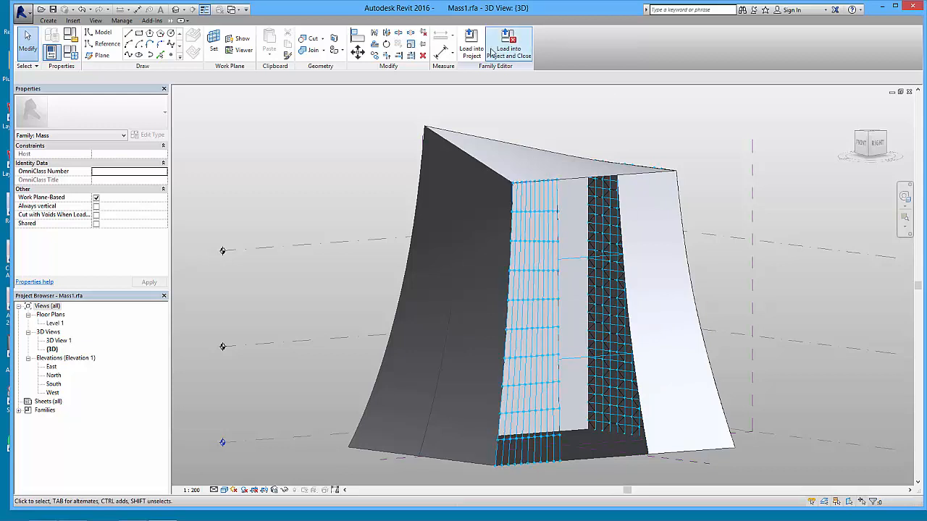
# - Load the mass family into Project1 without saving it and dismiss the Show Mass notice
pyautogui.click(471, 52)
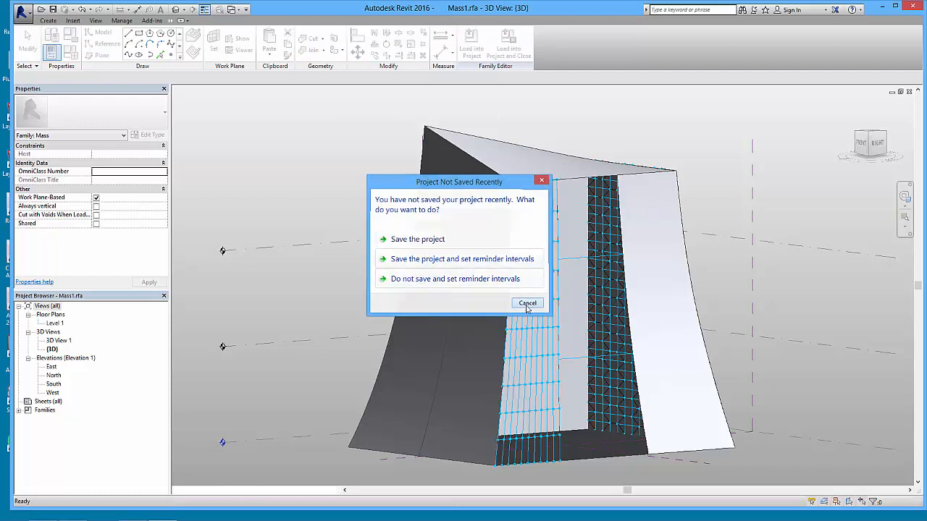
pyautogui.click(525, 303)
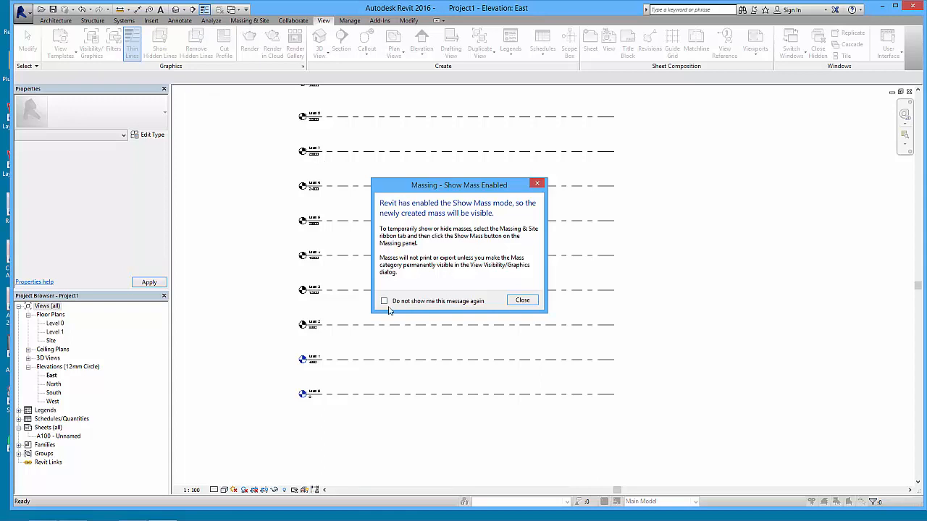
pyautogui.click(523, 301)
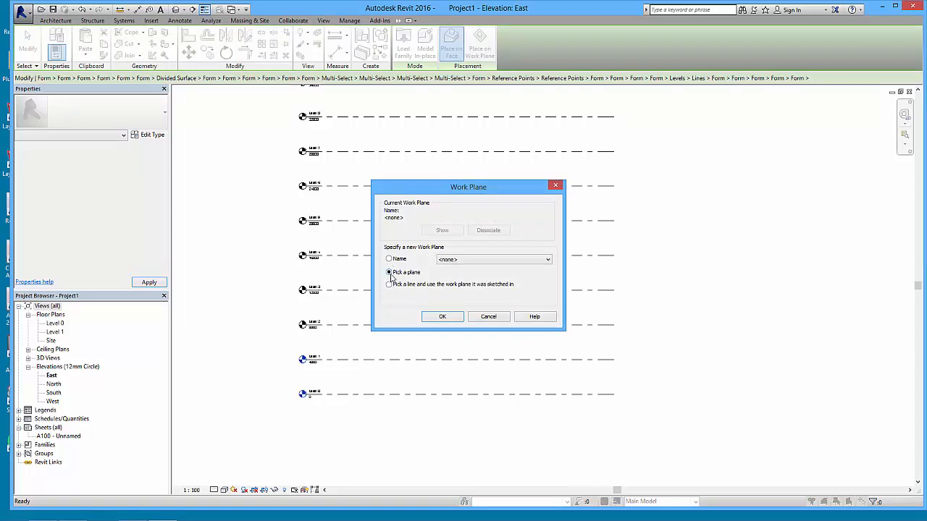
# - Set the work plane for placing the mass to Level : Level 0 and open the Floor Plan: Level 0 view
pyautogui.click(489, 263)
pyautogui.click(389, 273)
pyautogui.click(462, 261)
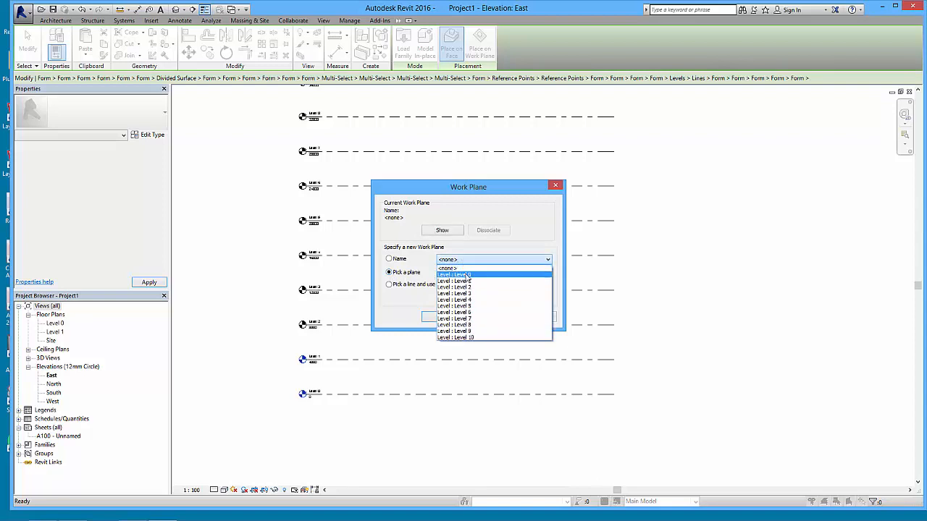
pyautogui.click(465, 273)
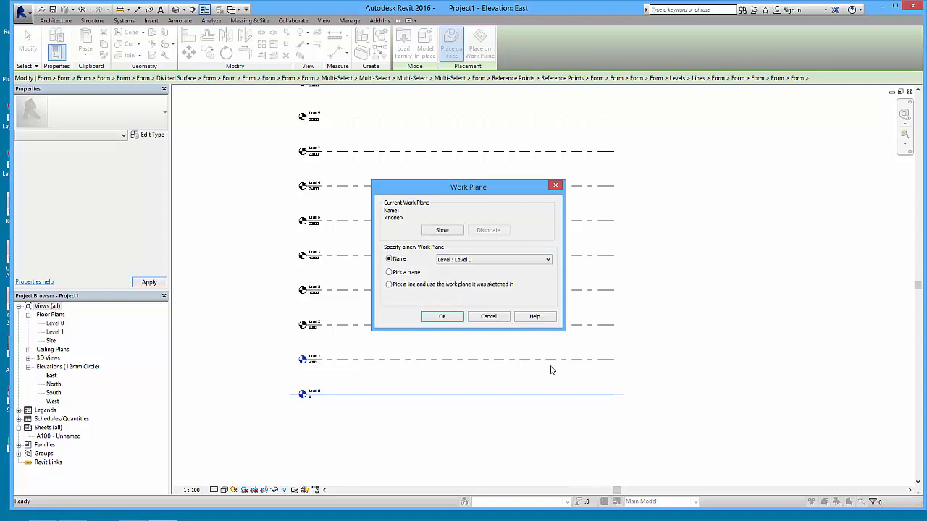
pyautogui.click(443, 317)
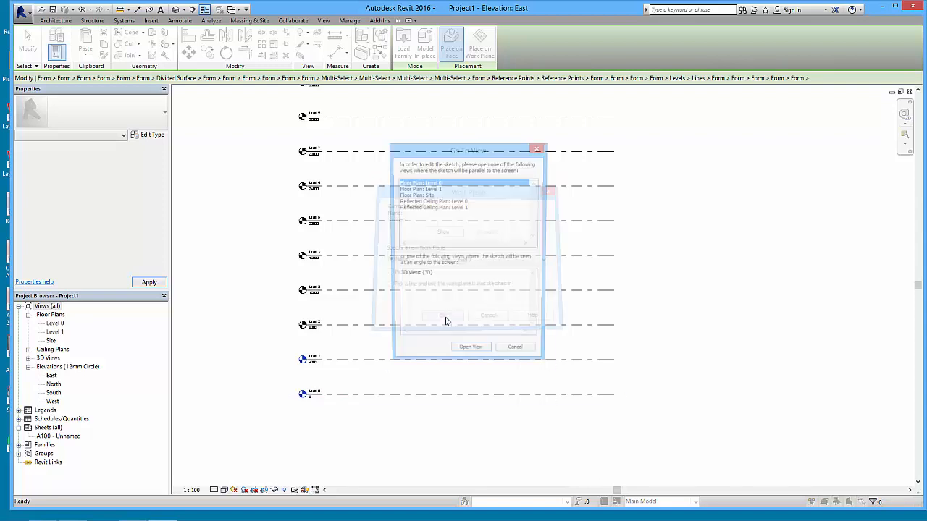
pyautogui.doubleClick(432, 182)
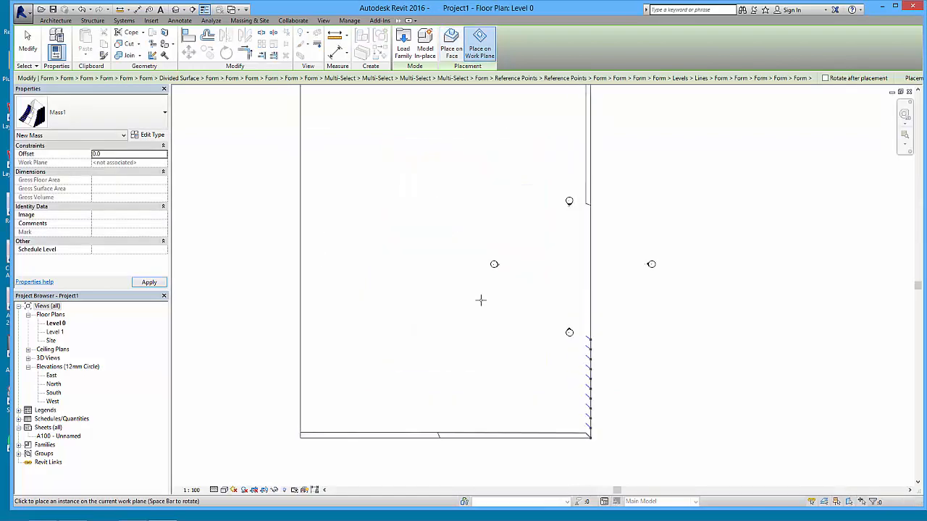
# - Place one Mass1 instance centred on the four elevation markers, end the placement and dismiss the save reminder without saving
pyautogui.scroll(-2, 480, 296)
pyautogui.scroll(2, 509, 271)
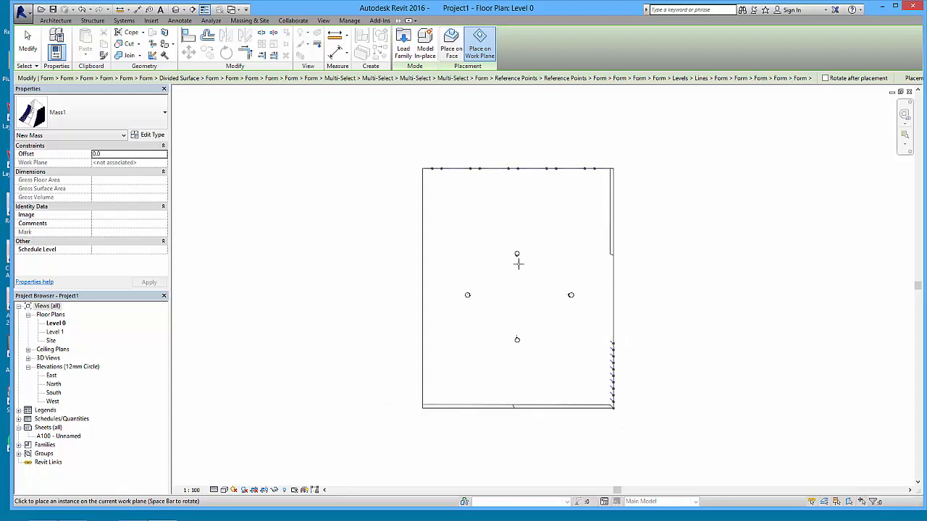
pyautogui.click(517, 269)
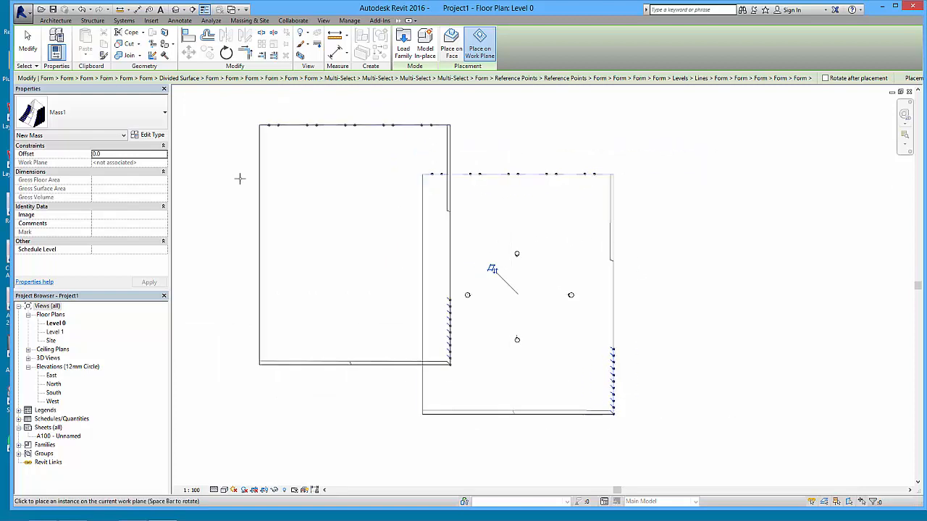
pyautogui.click(27, 44)
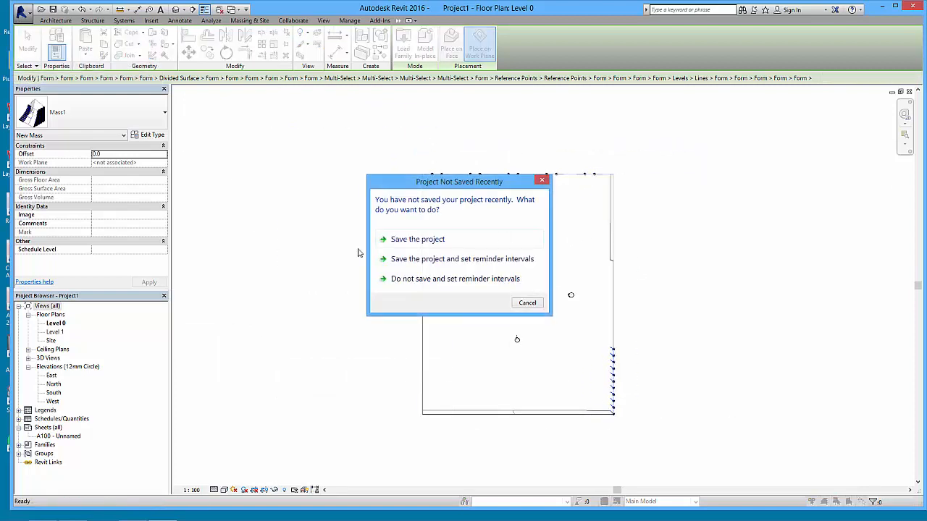
pyautogui.click(524, 302)
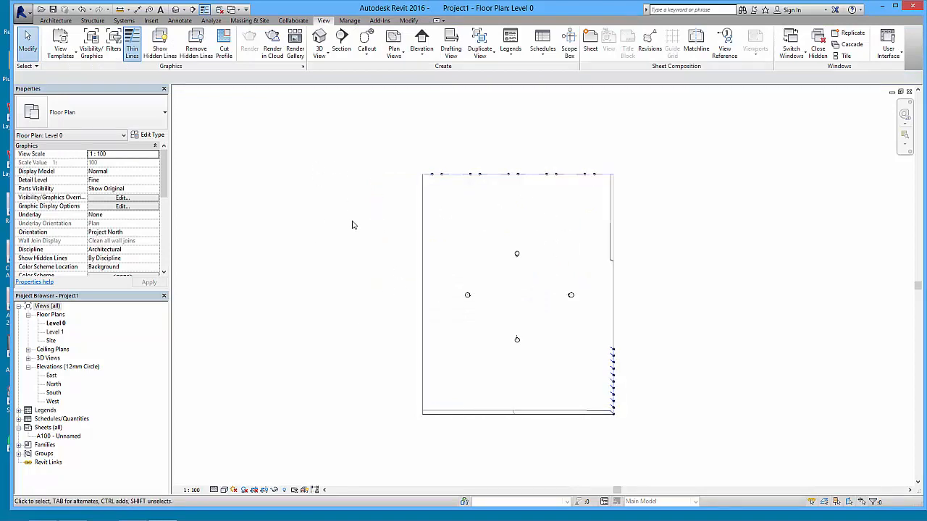
# - Move the West and North elevation markers outside the mass footprint, just beyond its respective edges
pyautogui.moveTo(382, 249); pyautogui.dragTo(484, 335)
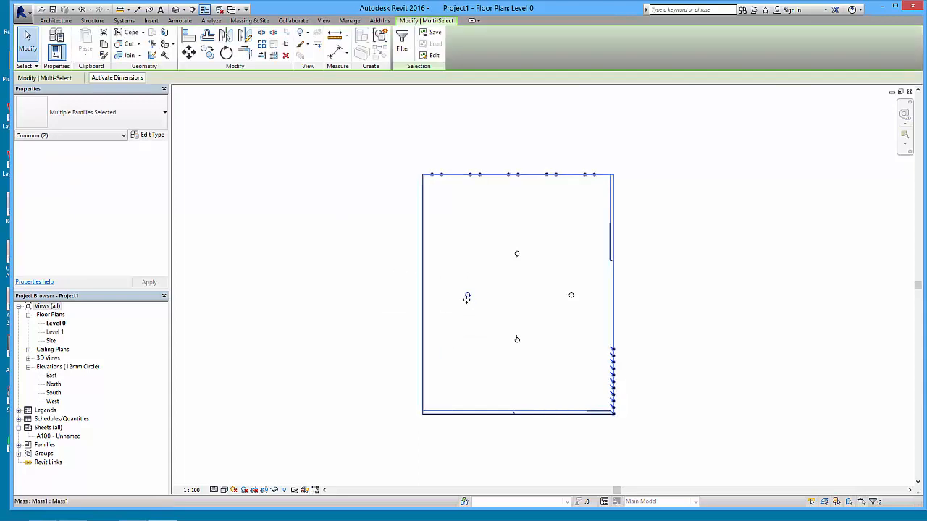
pyautogui.moveTo(466, 295); pyautogui.dragTo(396, 296)
pyautogui.click(461, 312)
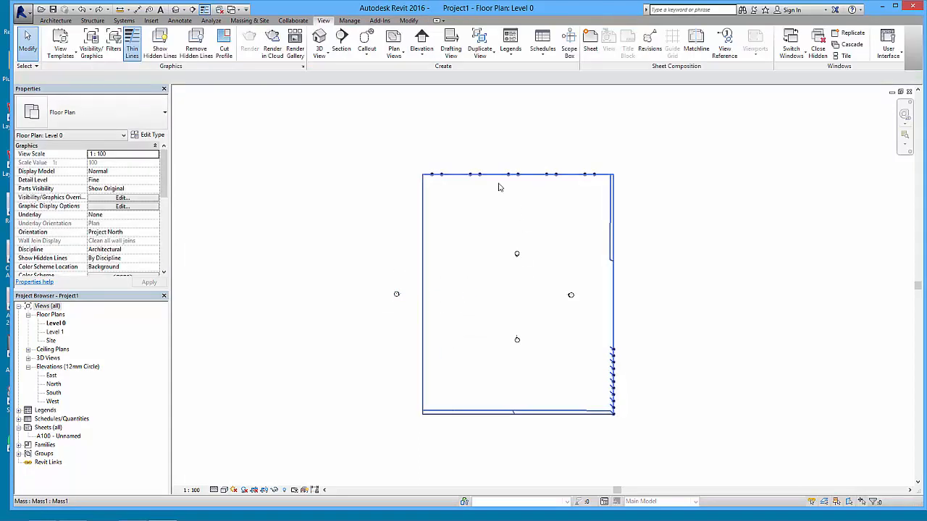
pyautogui.moveTo(478, 144); pyautogui.dragTo(550, 293)
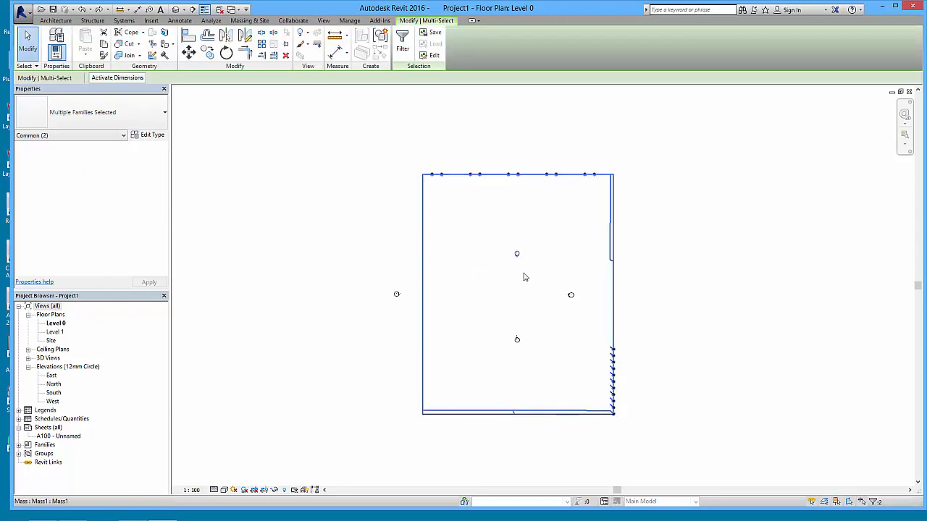
pyautogui.moveTo(517, 254); pyautogui.dragTo(515, 154)
# - Move the South and East elevation markers outside the mass footprint, just beyond its respective edges
pyautogui.moveTo(392, 320); pyautogui.dragTo(549, 370)
pyautogui.moveTo(517, 340)
pyautogui.mouseDown()
pyautogui.moveTo(517, 442)
pyautogui.moveTo(517, 432)
pyautogui.mouseUp()
pyautogui.moveTo(414, 245)
pyautogui.mouseDown()
pyautogui.moveTo(534, 320)
pyautogui.moveTo(571, 295)
pyautogui.mouseUp()
pyautogui.press('Escape')
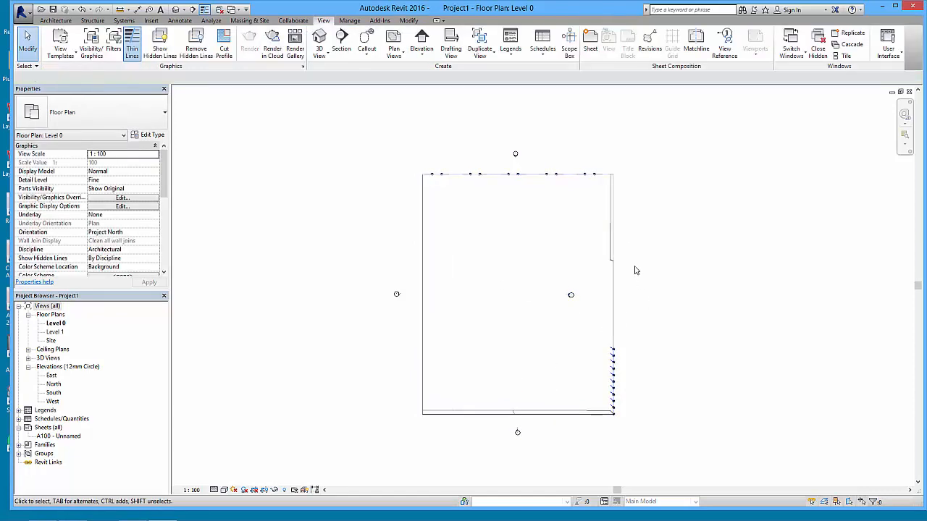
pyautogui.moveTo(674, 343); pyautogui.dragTo(640, 304)
pyautogui.moveTo(410, 253)
pyautogui.mouseDown()
pyautogui.moveTo(584, 328)
pyautogui.moveTo(580, 315)
pyautogui.moveTo(641, 299)
pyautogui.moveTo(632, 295)
pyautogui.mouseUp()
pyautogui.click(629, 311)
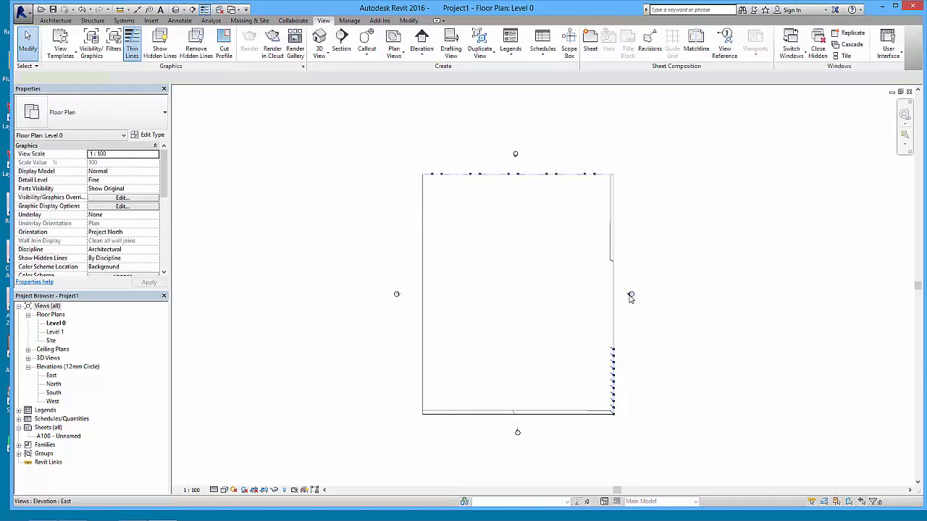
# - Extend the view depth of the East and South elevations across the mass to near its opposite edges
pyautogui.click(631, 295)
pyautogui.moveTo(528, 299); pyautogui.dragTo(433, 301)
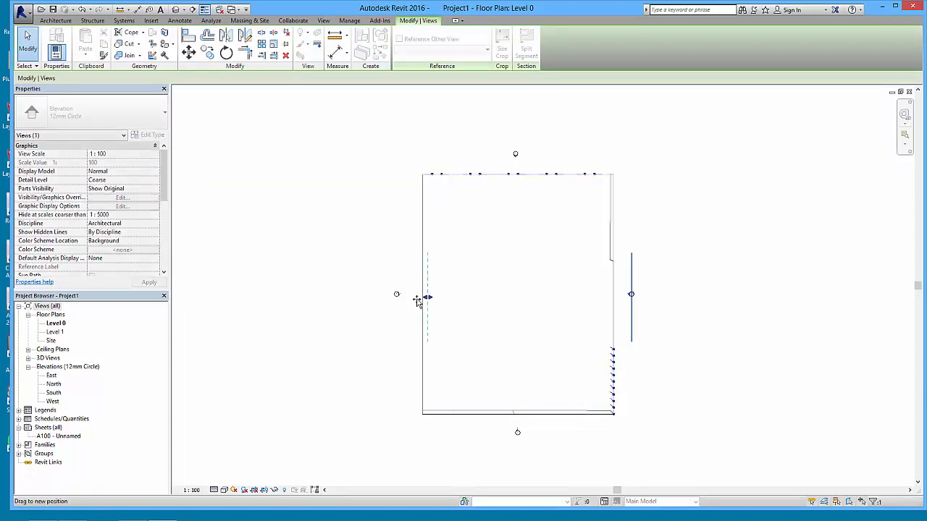
pyautogui.click(517, 432)
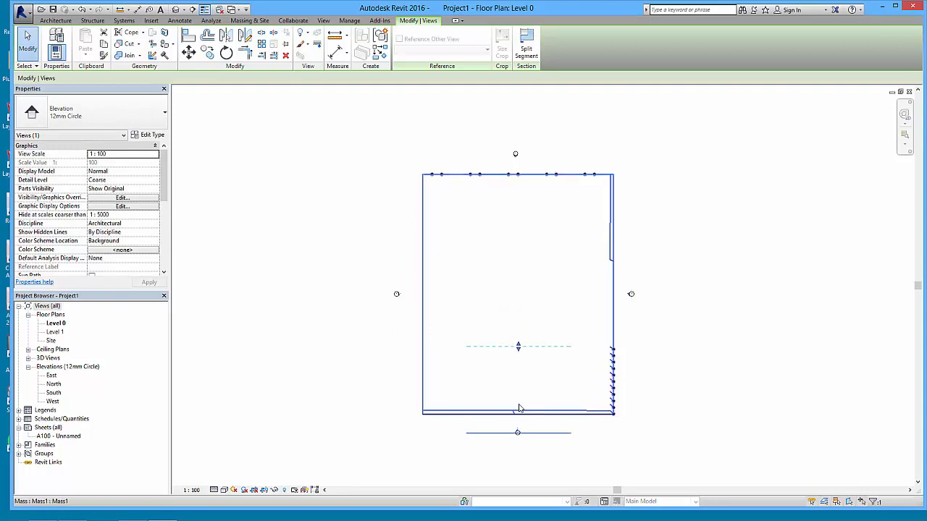
pyautogui.moveTo(518, 346); pyautogui.dragTo(517, 167)
# - Extend the view depth of the North and West elevations across the mass to just past its opposite edges
pyautogui.click(515, 154)
pyautogui.moveTo(518, 240); pyautogui.dragTo(538, 430)
pyautogui.click(400, 296)
pyautogui.moveTo(502, 299)
pyautogui.mouseDown()
pyautogui.moveTo(587, 296)
pyautogui.moveTo(639, 315)
pyautogui.mouseUp()
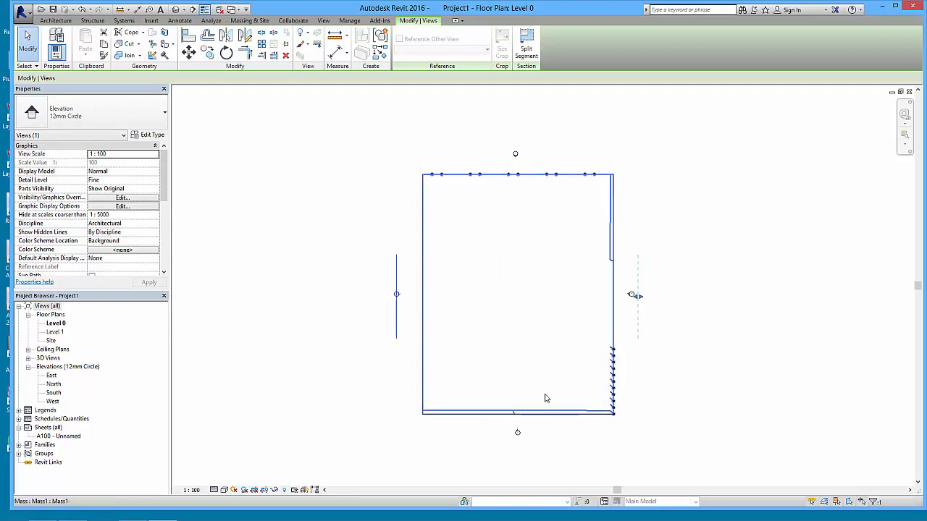
pyautogui.click(716, 201)
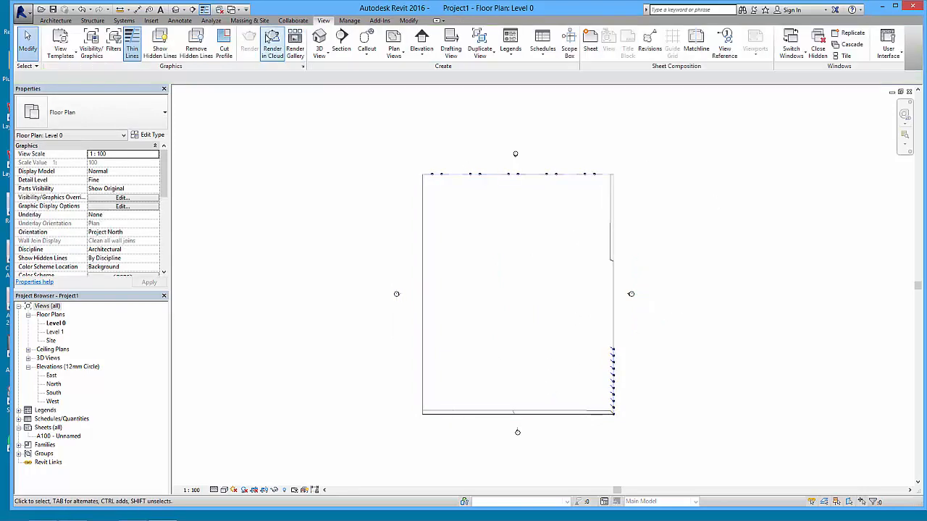
# - Open the default 3D view and examine the placed mass with its patterned faces from the front-right corner
pyautogui.click(176, 8)
pyautogui.keyDown('shift'); pyautogui.moveTo(449, 304); pyautogui.dragTo(705, 269, button='middle'); pyautogui.keyUp('shift')
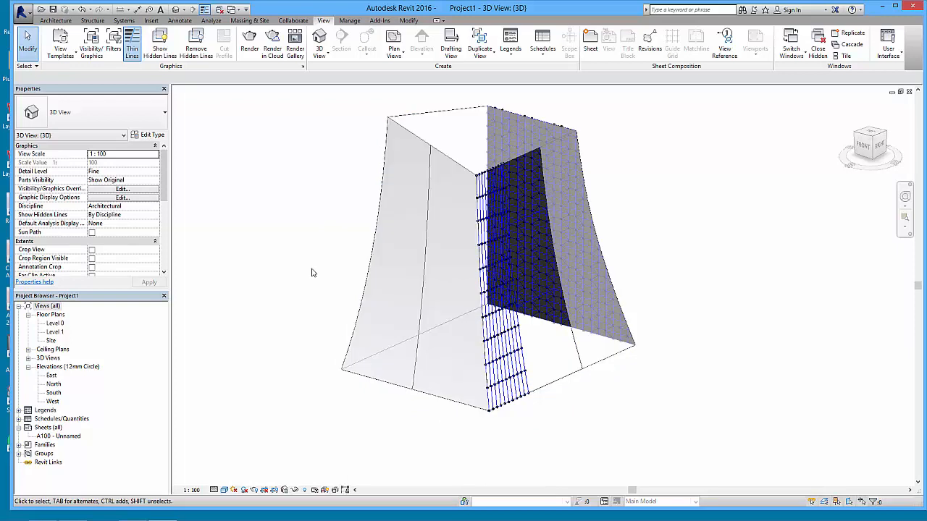
pyautogui.moveTo(372, 275); pyautogui.dragTo(346, 304, button='middle')
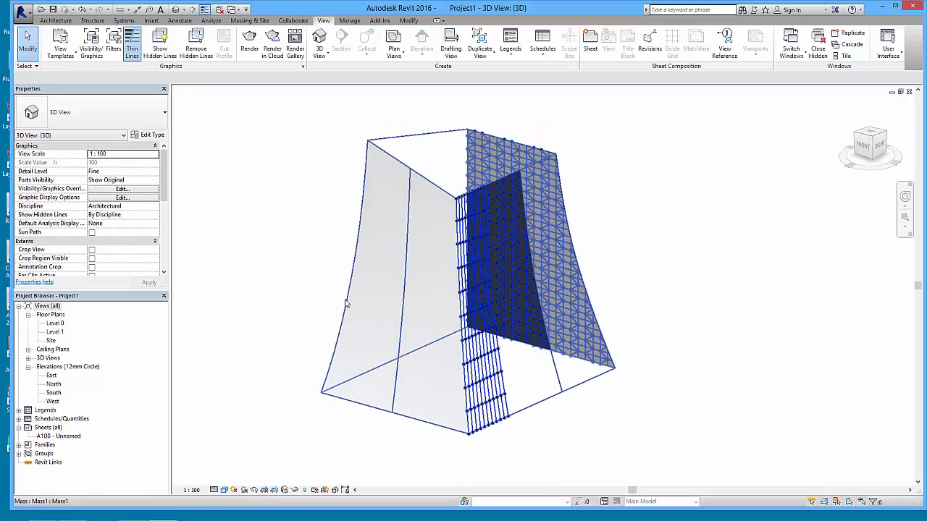